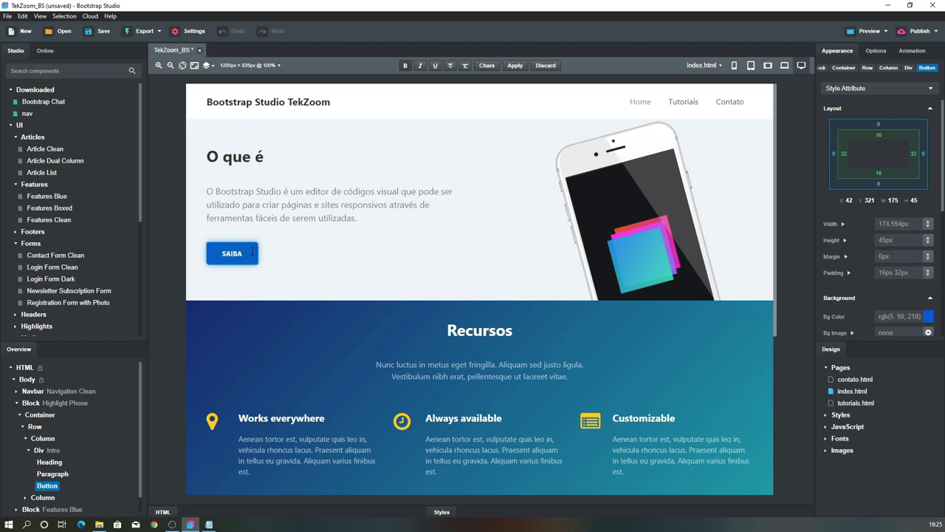
# Change the hero button text to SAIBA MAIS and make it a Link element
pyautogui.write('MAIS')
pyautogui.click(279, 280)
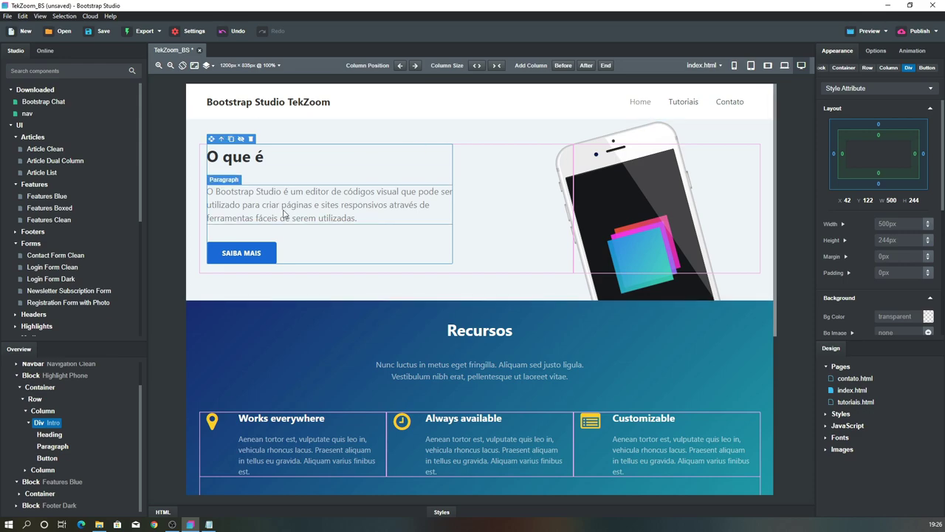
pyautogui.click(267, 253)
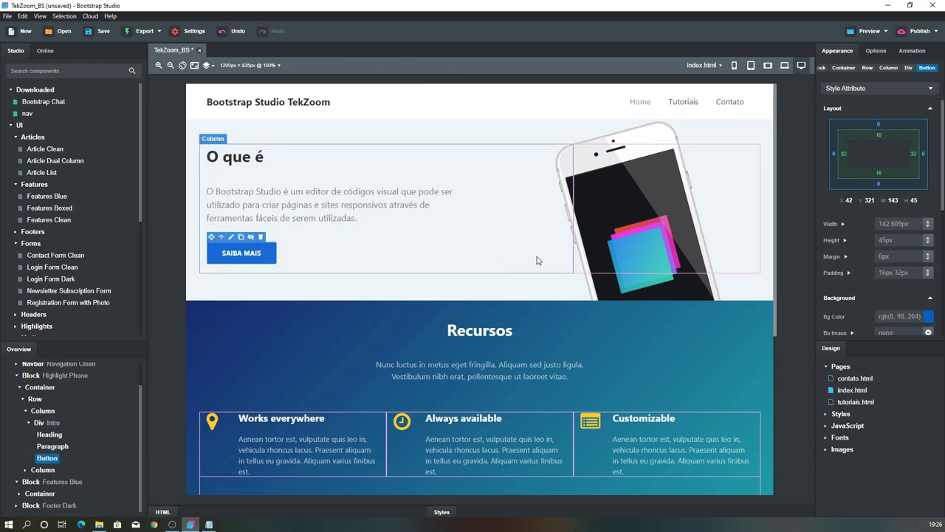
pyautogui.click(877, 51)
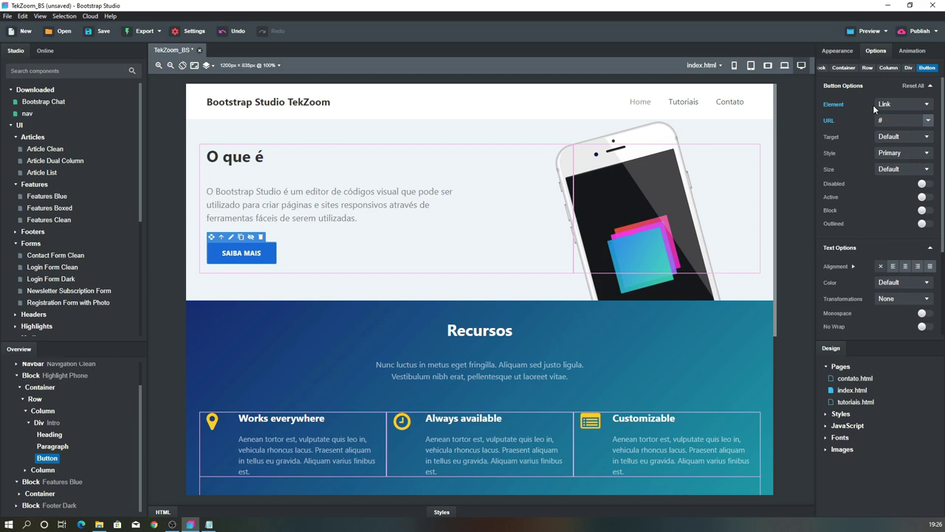
pyautogui.click(892, 107)
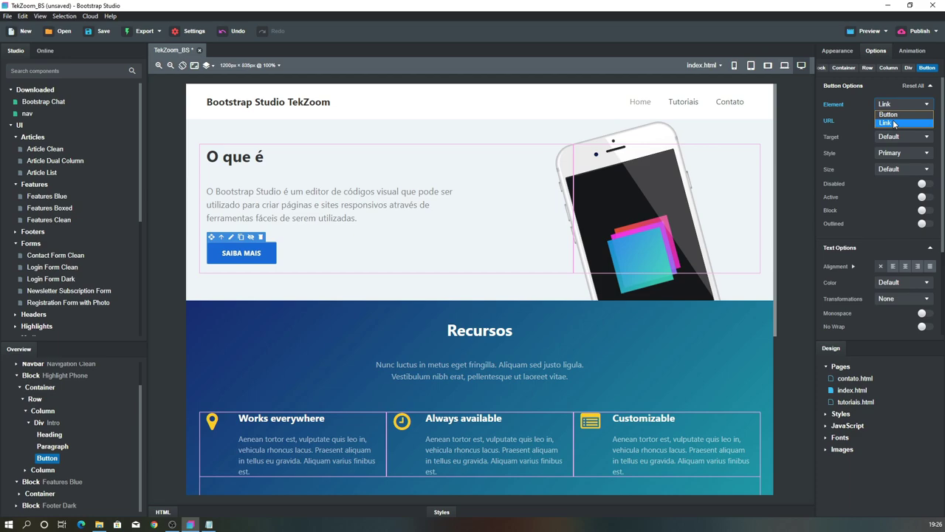
pyautogui.click(892, 122)
# Point the button's link to the tutoriais.html page and save the project
pyautogui.click(928, 121)
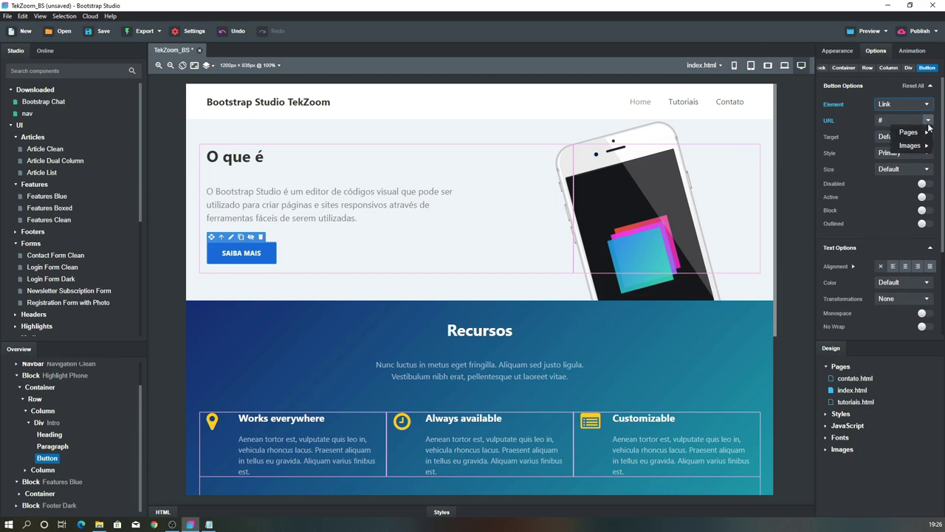
pyautogui.moveTo(923, 133)
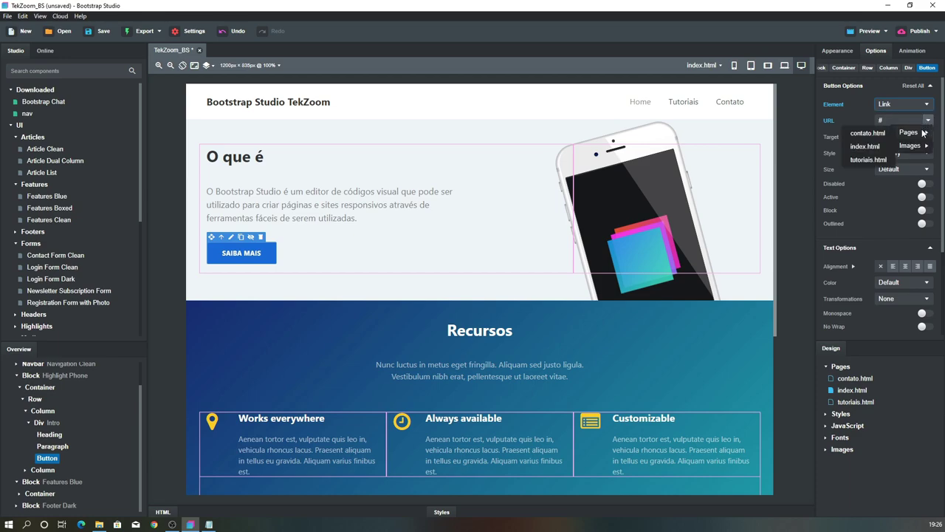
pyautogui.click(872, 159)
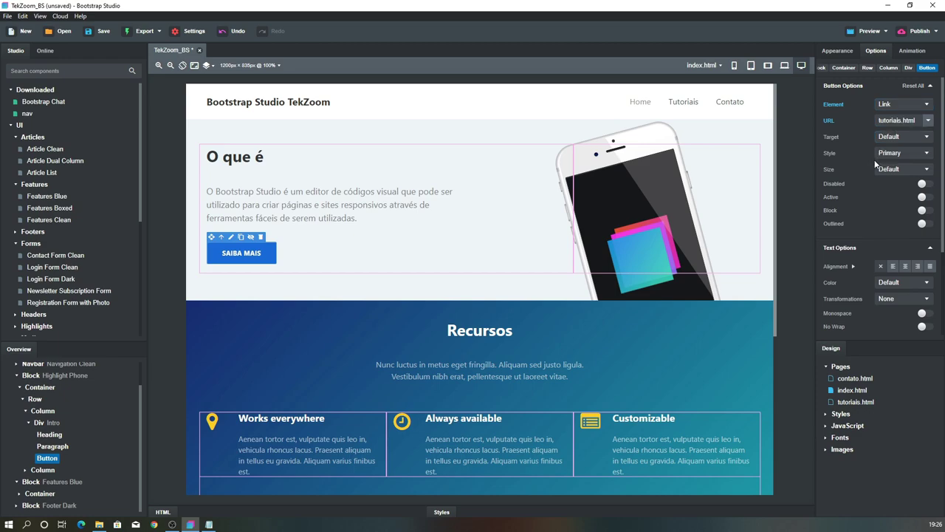
pyautogui.click(449, 256)
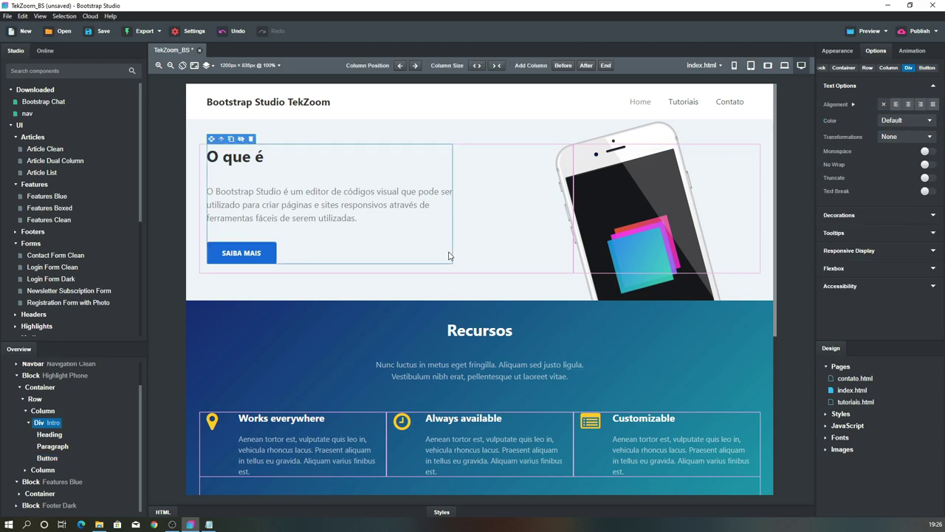
pyautogui.hotkey('ctrl', 'z')
# Replace the Recursos placeholder paragraph with the Portuguese sentence from textos.txt, adding a final period
pyautogui.scroll(-2, 472, 288)
pyautogui.click(424, 279)
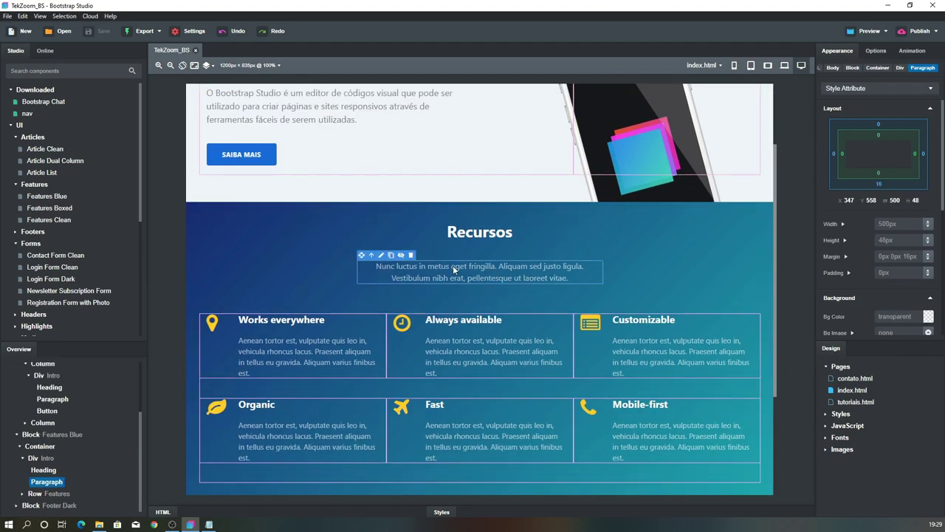
pyautogui.hotkey('alt', 'Tab')
pyautogui.moveTo(419, 202); pyautogui.dragTo(180, 188)
pyautogui.hotkey('ctrl', 'x')
pyautogui.hotkey('alt', 'Tab')
pyautogui.doubleClick(412, 271)
pyautogui.moveTo(378, 269); pyautogui.dragTo(571, 278)
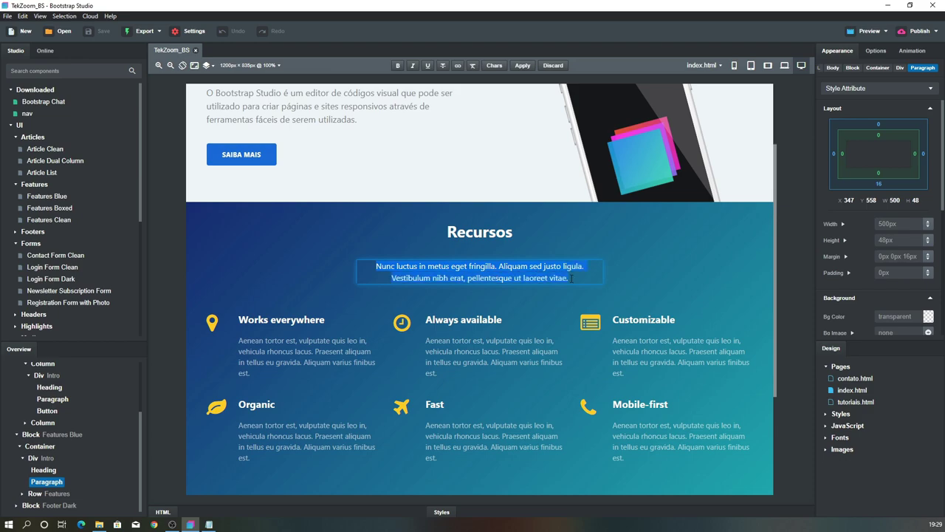
pyautogui.hotkey('ctrl', 'v')
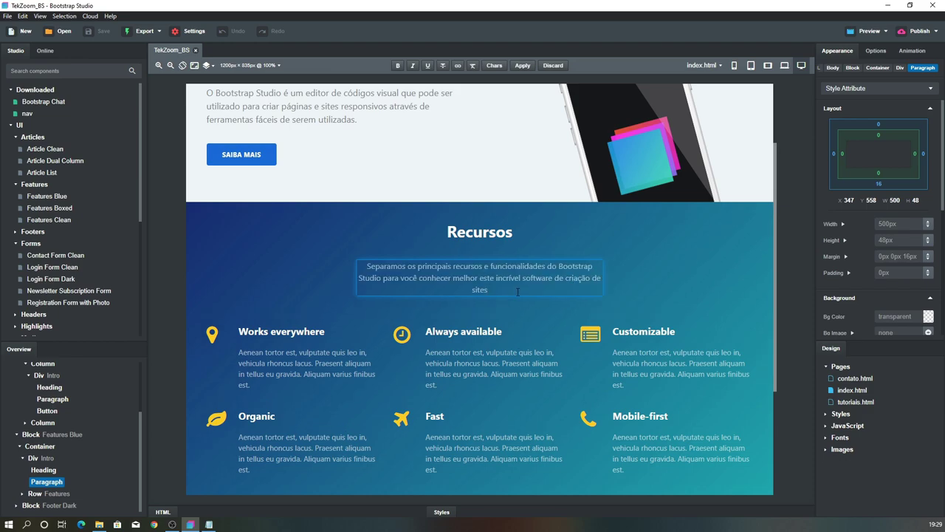
pyautogui.write('.')
pyautogui.press('Escape')
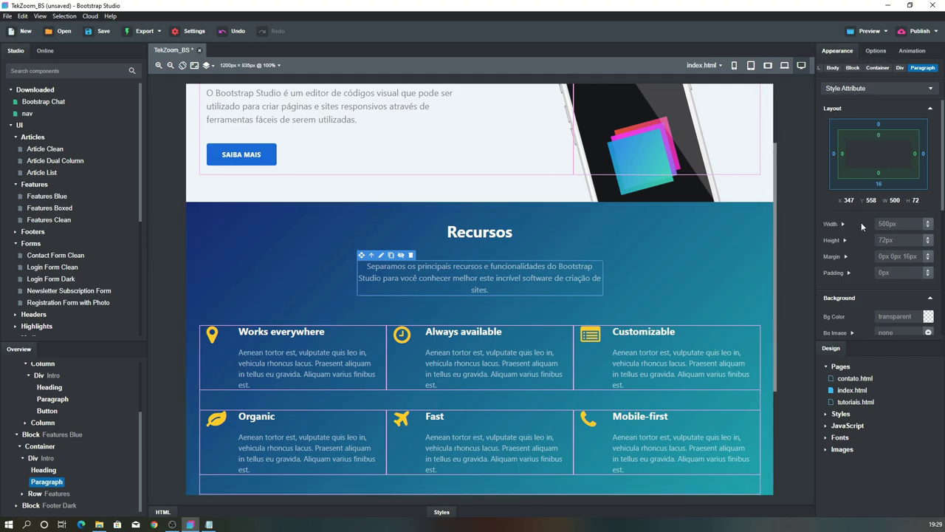
# Set the Recursos paragraph width to 520px
pyautogui.click(887, 224)
pyautogui.write('520px')
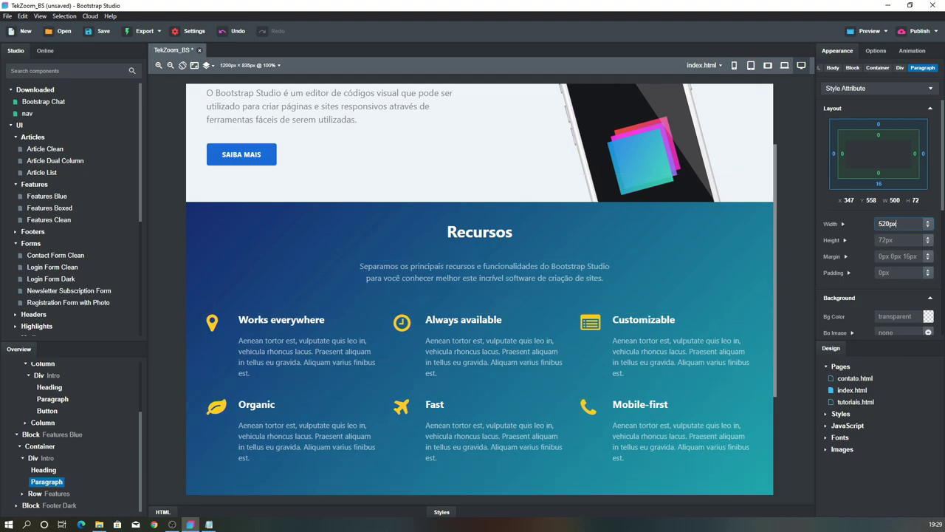
pyautogui.click(495, 279)
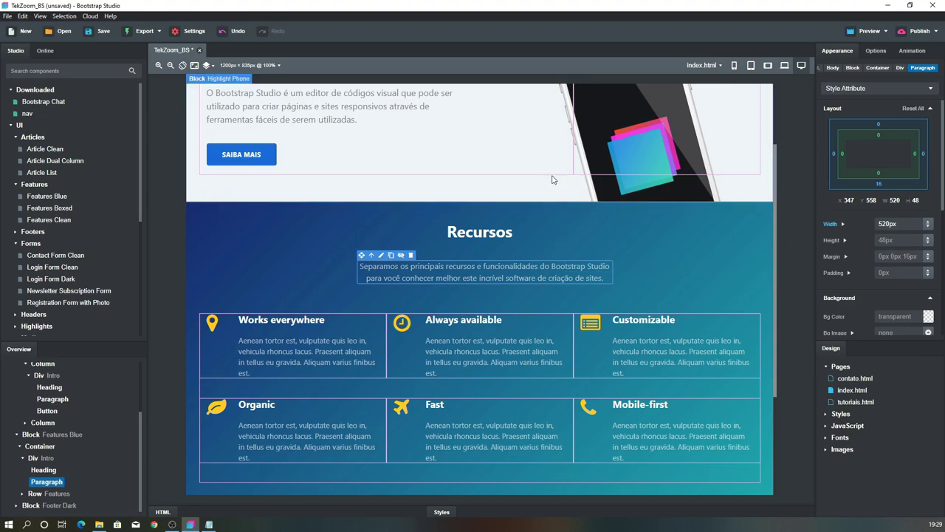
pyautogui.scroll(-2, 250, 262)
# Select the Recursos feature icons, headings and description to inspect them
pyautogui.click(212, 273)
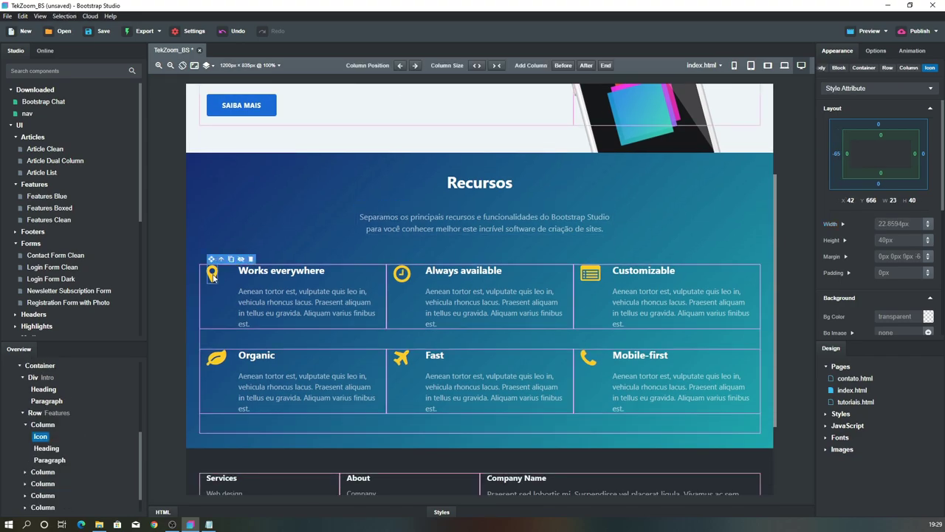
pyautogui.click(216, 358)
pyautogui.click(401, 273)
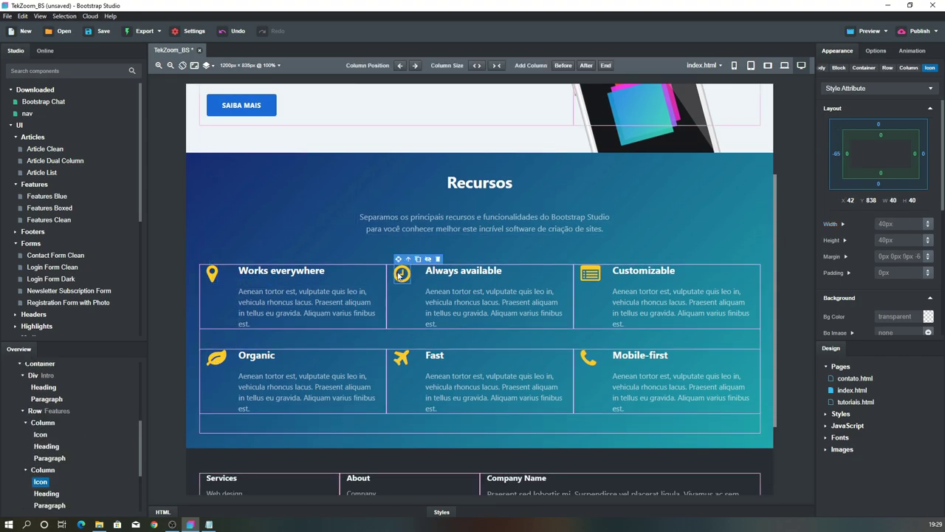
pyautogui.click(401, 358)
pyautogui.click(280, 272)
pyautogui.click(453, 270)
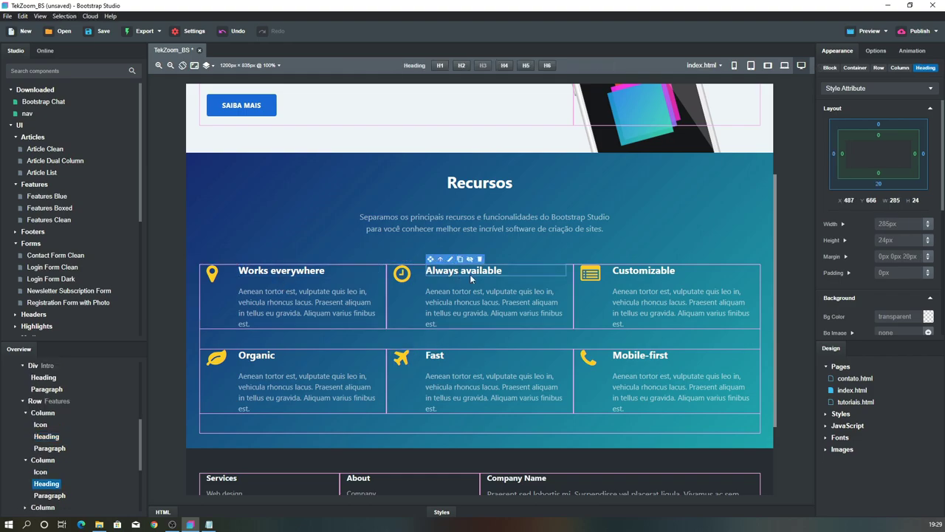
pyautogui.click(632, 307)
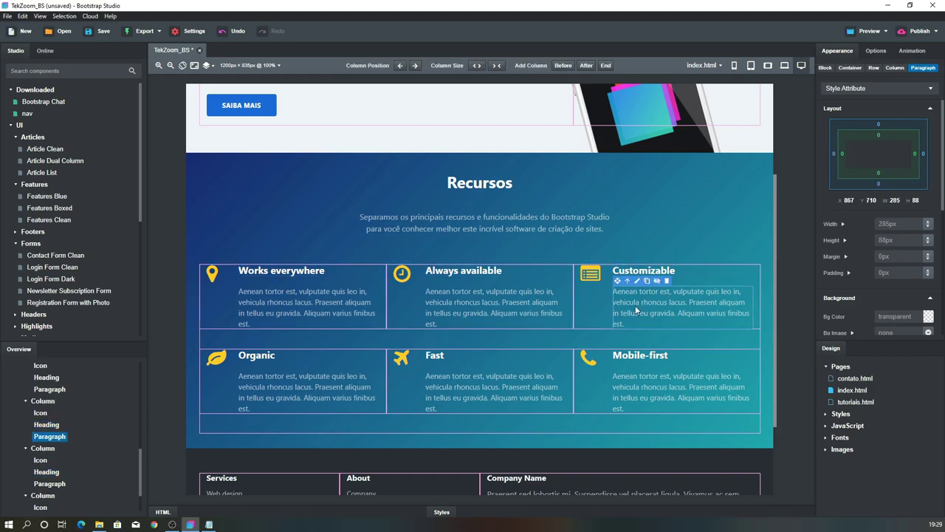
# Retitle the first two features Painel de Componentes and Visão Geral using text from the notes
pyautogui.click(209, 524)
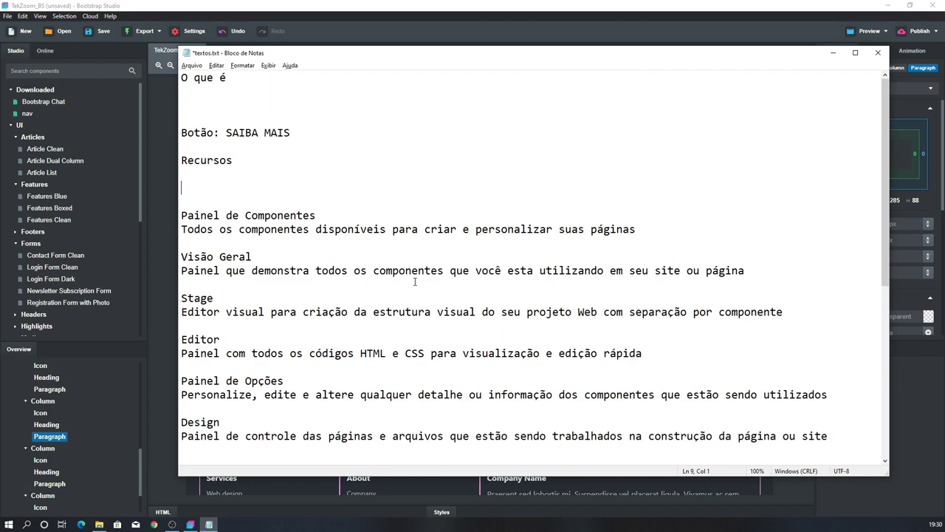
pyautogui.moveTo(329, 215); pyautogui.dragTo(184, 214)
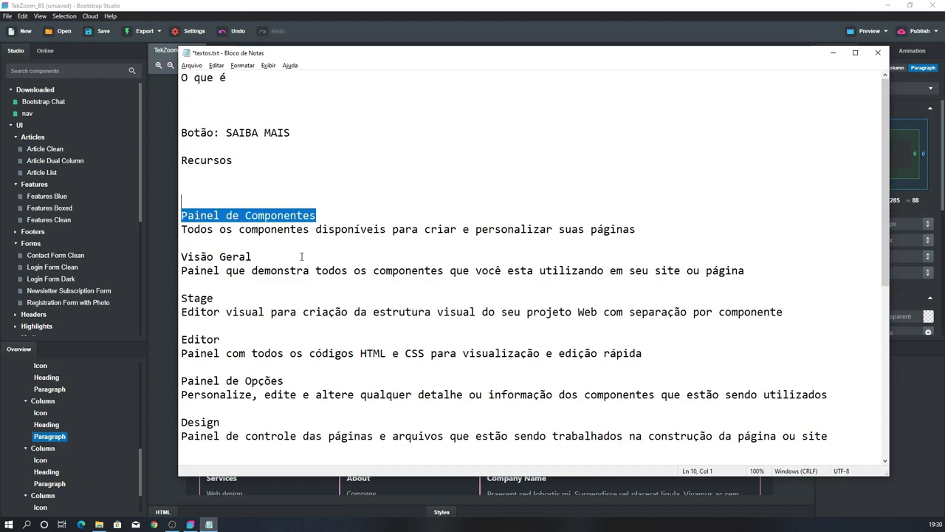
pyautogui.click(336, 228)
pyautogui.moveTo(316, 215); pyautogui.dragTo(176, 215)
pyautogui.hotkey('ctrl', 'x')
pyautogui.hotkey('alt', 'Tab')
pyautogui.doubleClick(285, 272)
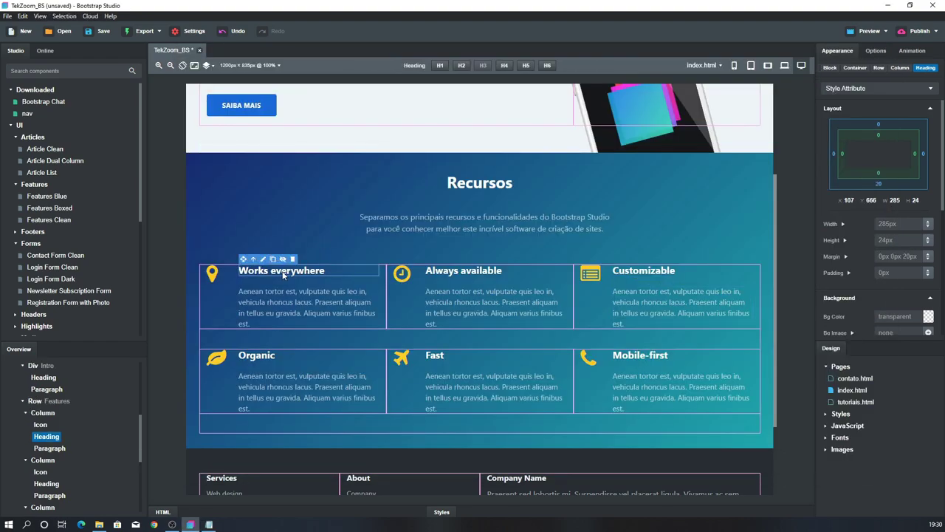
pyautogui.hotkey('ctrl', 'v')
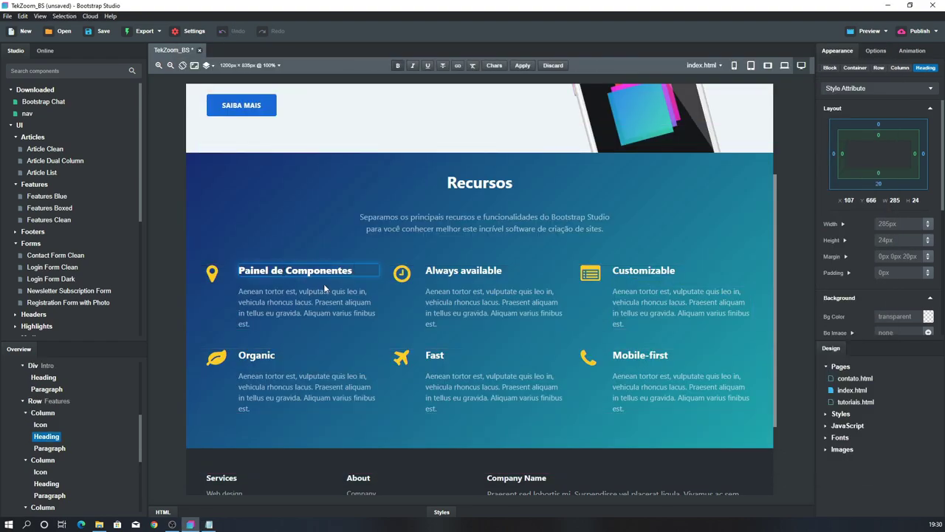
pyautogui.hotkey('alt', 'Tab')
pyautogui.moveTo(259, 254); pyautogui.dragTo(140, 250)
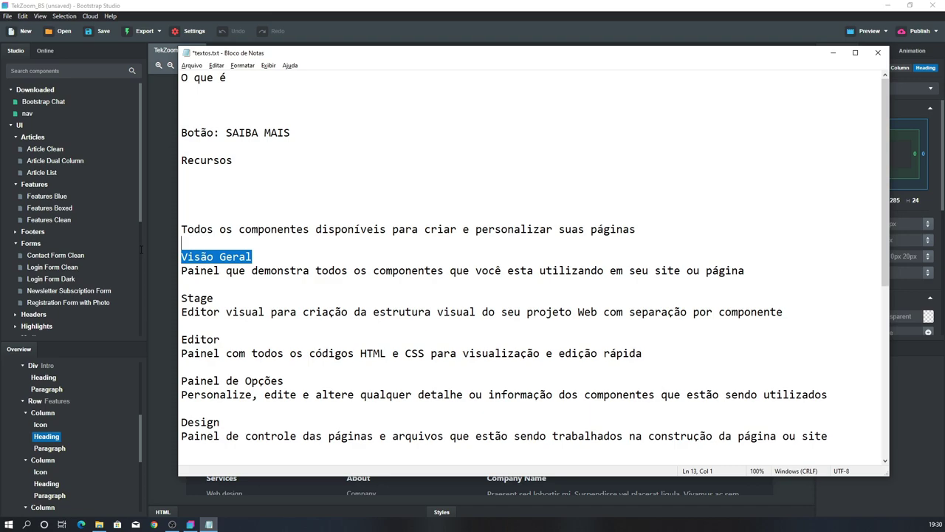
pyautogui.hotkey('ctrl', 'x')
pyautogui.hotkey('alt', 'Tab')
pyautogui.doubleClick(448, 270)
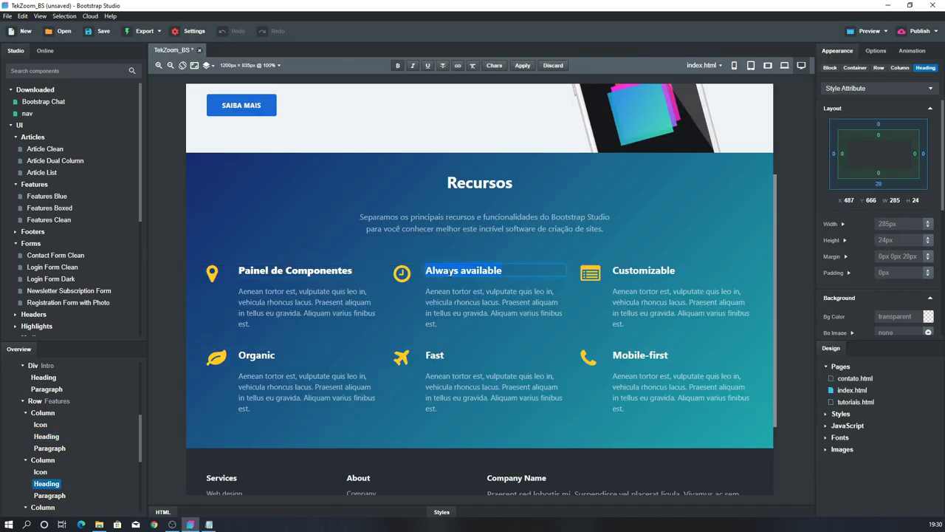
pyautogui.hotkey('ctrl', 'v')
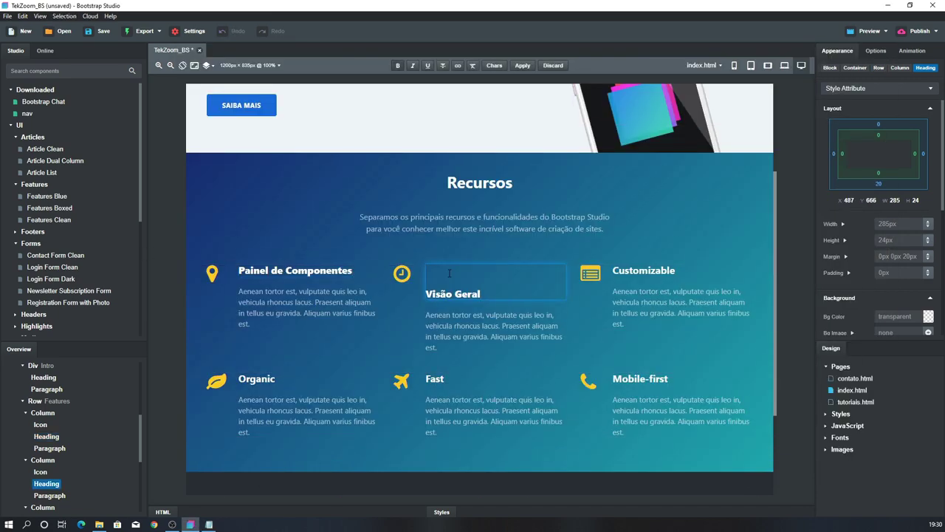
pyautogui.press('Delete')
pyautogui.press('Delete')
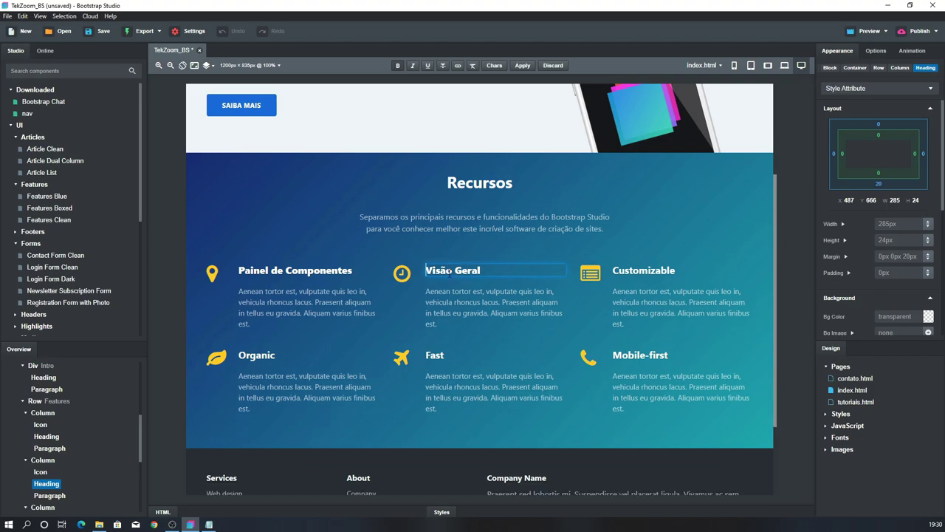
pyautogui.hotkey('alt', 'Tab')
# Retitle the Customizable and Organic features Stage and Editor from the notes
pyautogui.doubleClick(203, 285)
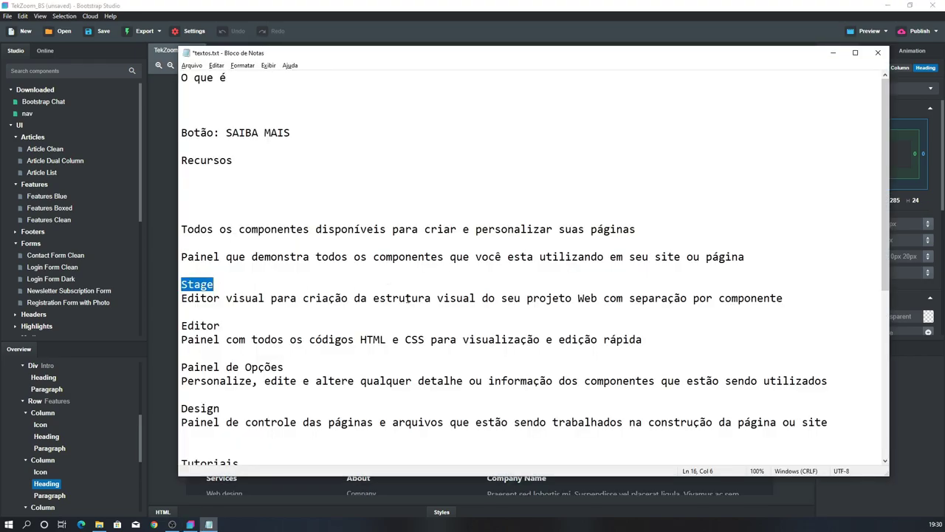
pyautogui.hotkey('ctrl', 'x')
pyautogui.hotkey('alt', 'Tab')
pyautogui.click(643, 271)
pyautogui.doubleClick(644, 270)
pyautogui.hotkey('ctrl', 'v')
pyautogui.hotkey('alt', 'Tab')
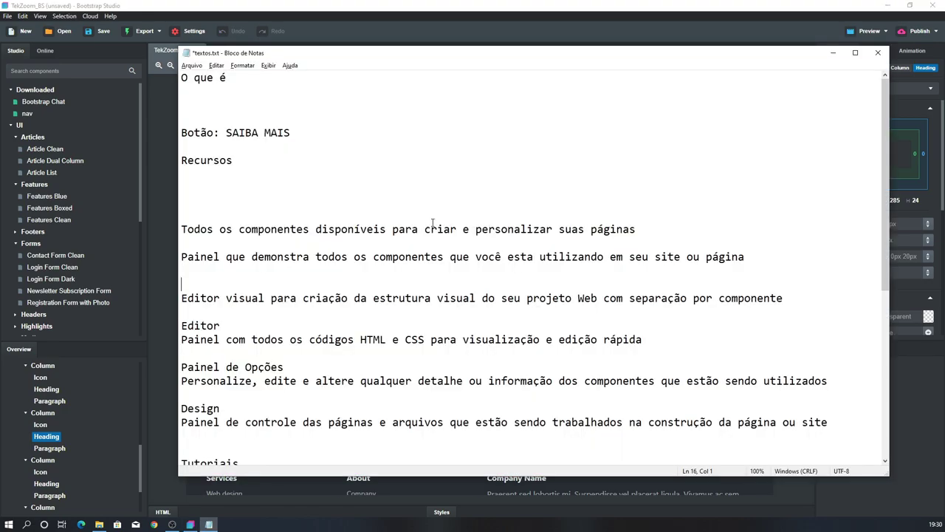
pyautogui.doubleClick(200, 325)
pyautogui.hotkey('ctrl', 'c')
pyautogui.hotkey('alt', 'Tab')
pyautogui.click(251, 360)
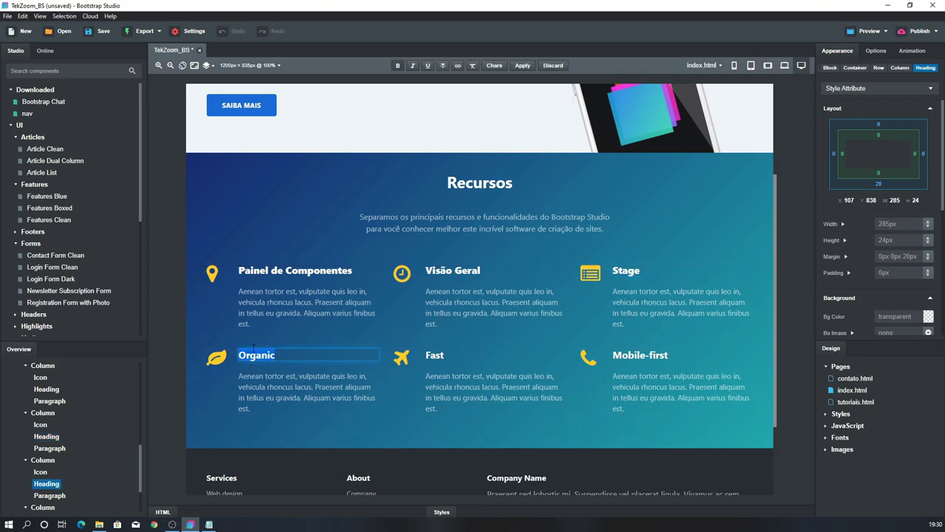
pyautogui.hotkey('ctrl', 'v')
# Retitle the Fast and Mobile-first features Painel de Opções and Design from the notes
pyautogui.hotkey('alt', 'Tab')
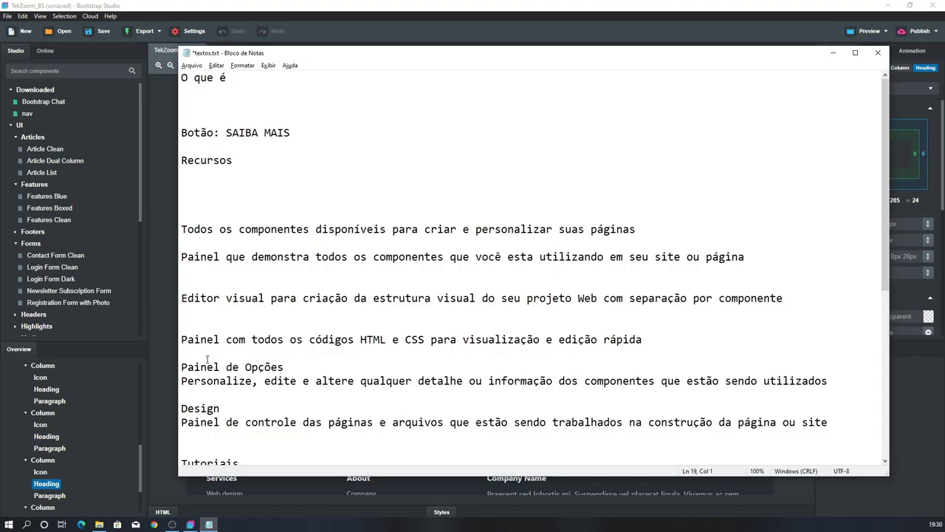
pyautogui.moveTo(286, 367); pyautogui.dragTo(174, 370)
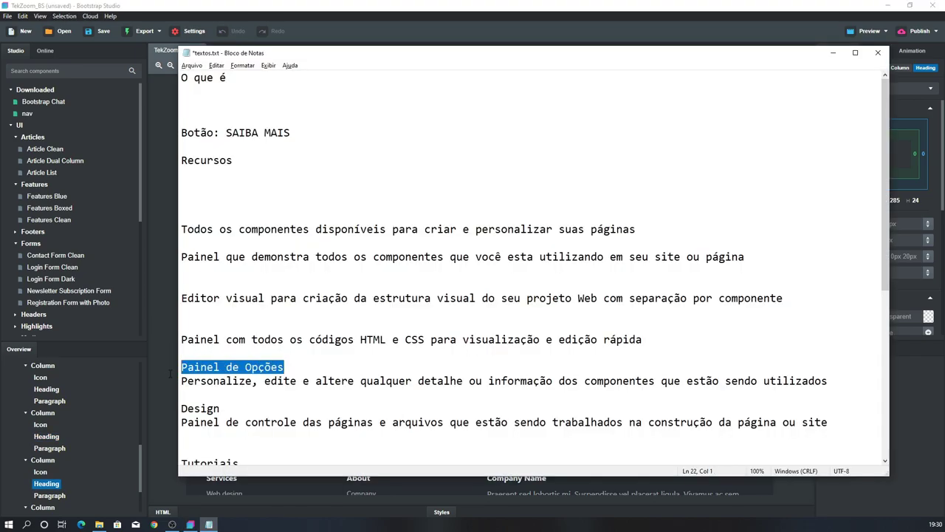
pyautogui.hotkey('ctrl', 'c')
pyautogui.hotkey('alt', 'Tab')
pyautogui.click(436, 355)
pyautogui.doubleClick(436, 355)
pyautogui.hotkey('ctrl', 'v')
pyautogui.hotkey('alt', 'Tab')
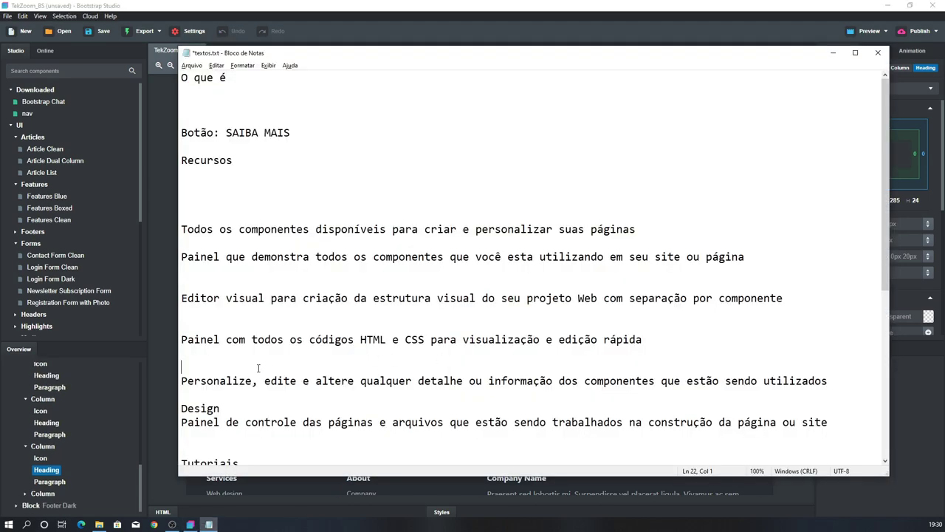
pyautogui.doubleClick(201, 408)
pyautogui.hotkey('ctrl', 'x')
pyautogui.hotkey('alt', 'Tab')
pyautogui.click(658, 356)
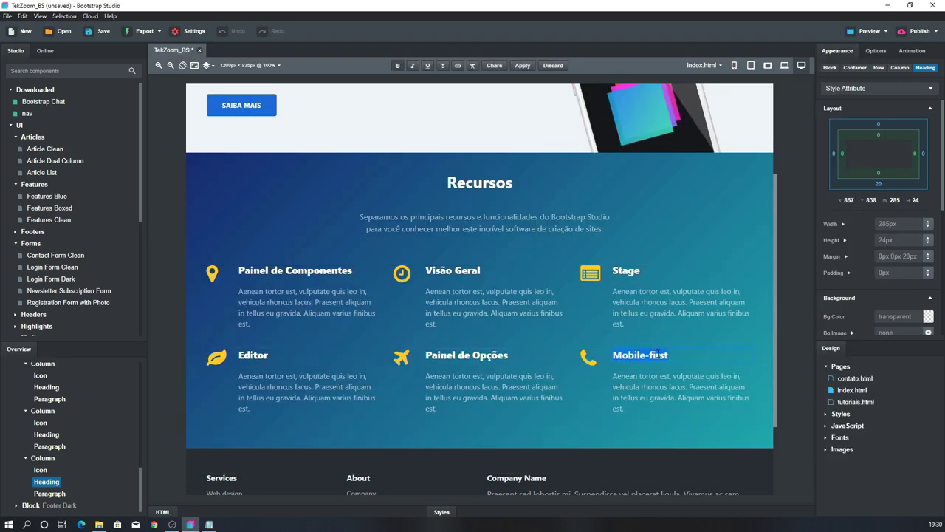
pyautogui.hotkey('ctrl', 'v')
# Paste the 'Todos os componentes' and 'Painel que demonstra' descriptions into Painel de Componentes and Visão Geral
pyautogui.hotkey('alt', 'Tab')
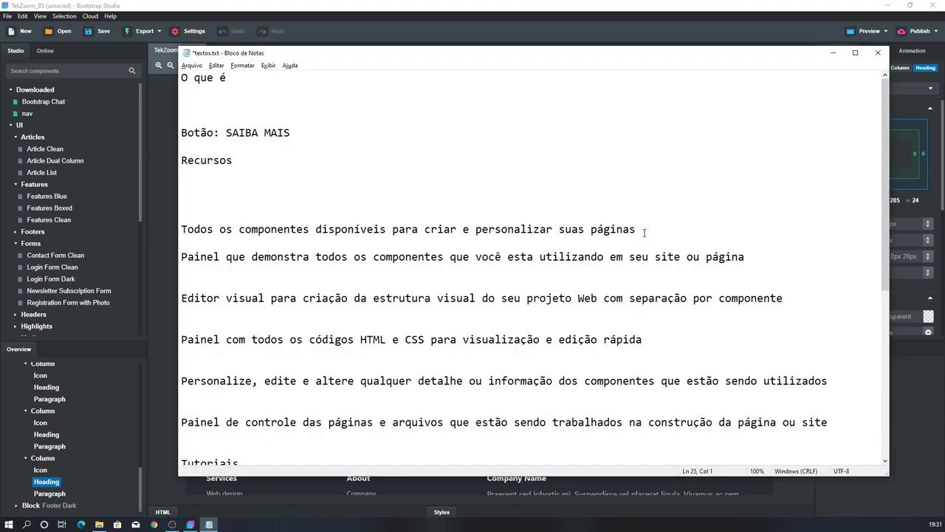
pyautogui.moveTo(636, 229); pyautogui.dragTo(181, 229)
pyautogui.press('Delete')
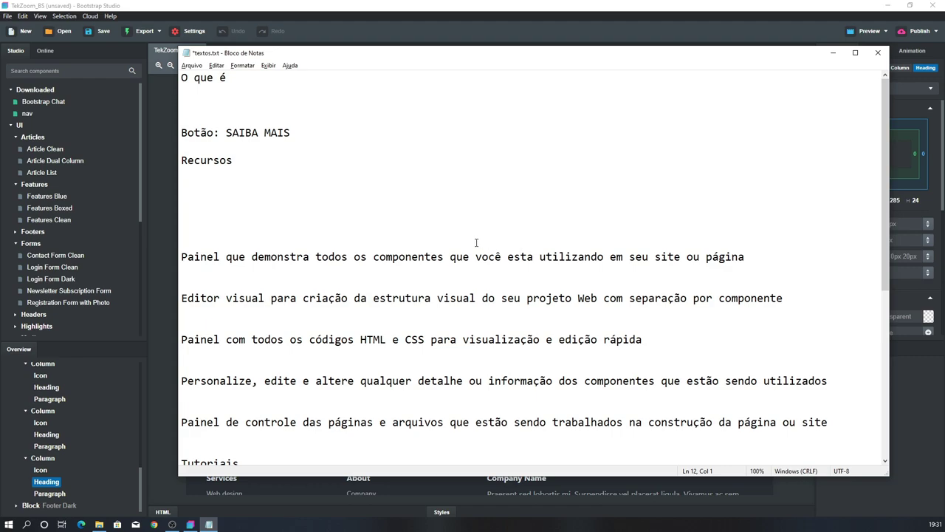
pyautogui.hotkey('alt', 'Tab')
pyautogui.tripleClick(270, 310)
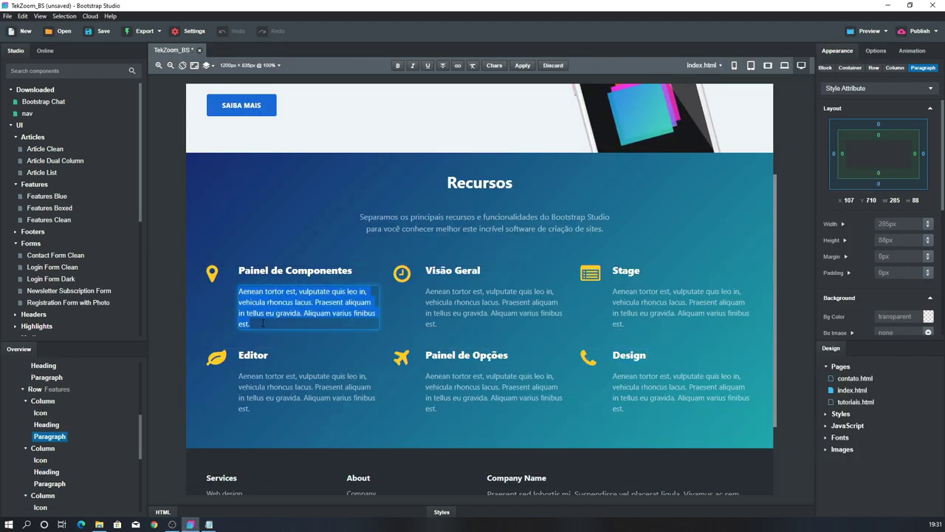
pyautogui.hotkey('ctrl', 'v')
pyautogui.hotkey('alt', 'Tab')
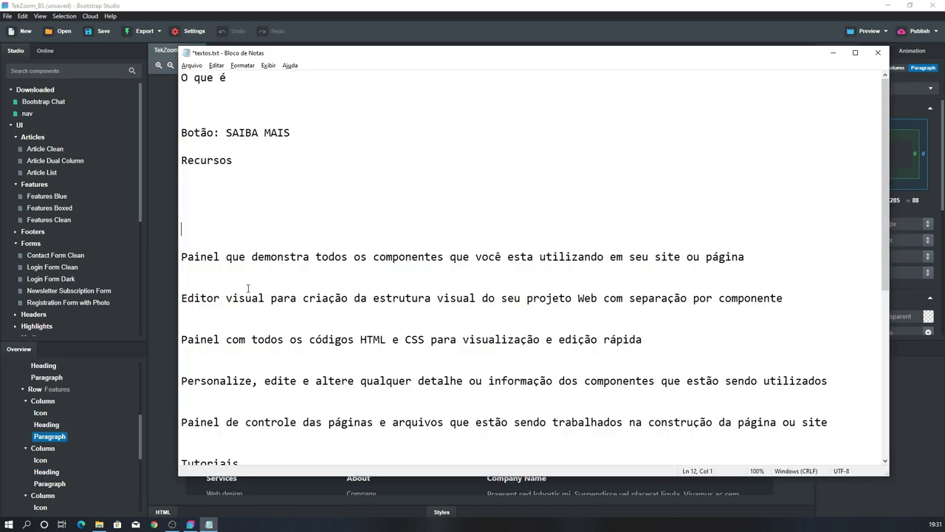
pyautogui.moveTo(759, 256); pyautogui.dragTo(181, 256)
pyautogui.press('Delete')
pyautogui.hotkey('alt', 'Tab')
pyautogui.tripleClick(479, 301)
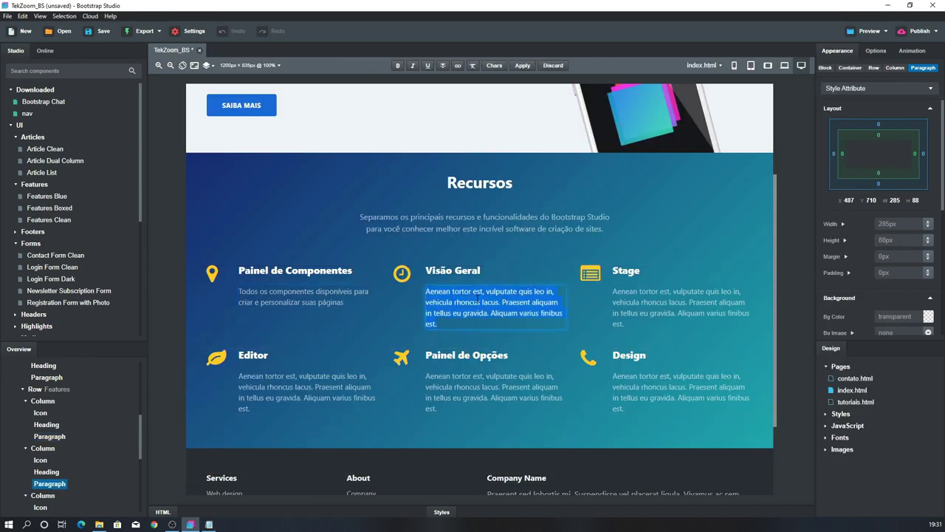
pyautogui.hotkey('ctrl', 'v')
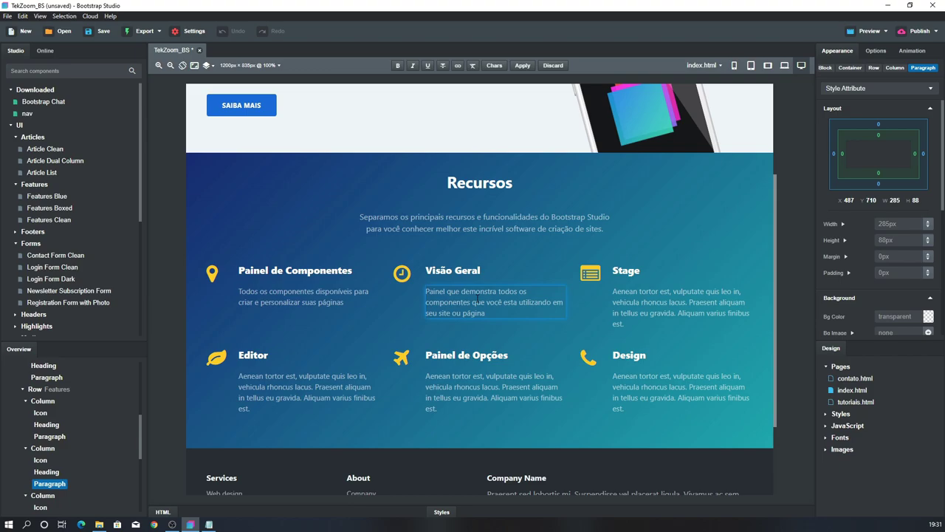
# Paste the 'Editor visual' and 'Painel com todos os códigos' descriptions into Stage and Editor
pyautogui.hotkey('alt', 'Tab')
pyautogui.moveTo(785, 299); pyautogui.dragTo(181, 297)
pyautogui.hotkey('ctrl', 'x')
pyautogui.hotkey('alt', 'Tab')
pyautogui.tripleClick(659, 310)
pyautogui.hotkey('ctrl', 'v')
pyautogui.hotkey('alt', 'Tab')
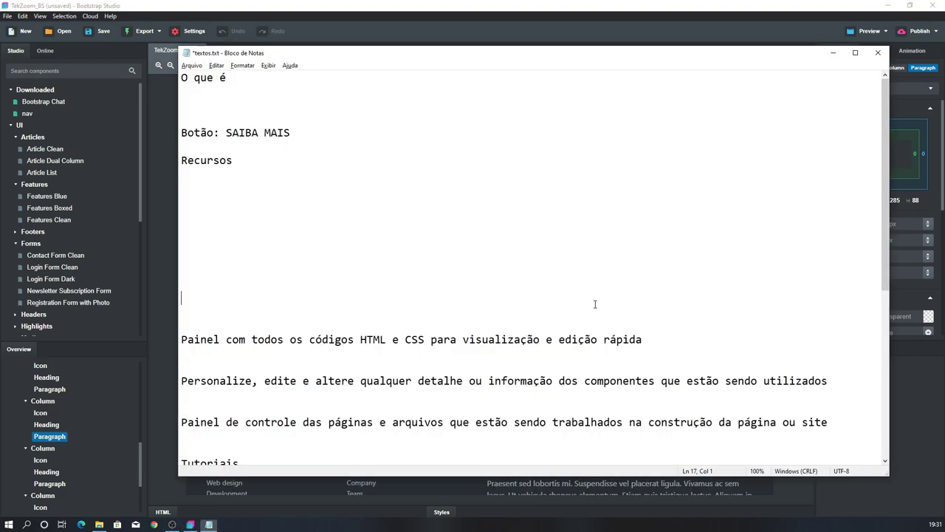
pyautogui.moveTo(658, 338); pyautogui.dragTo(182, 339)
pyautogui.hotkey('ctrl', 'x')
pyautogui.hotkey('alt', 'Tab')
pyautogui.tripleClick(296, 376)
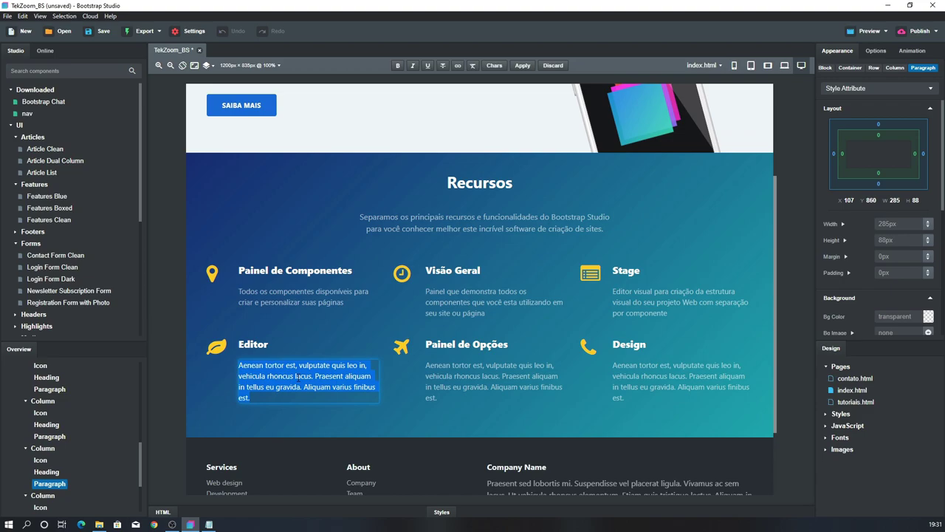
pyautogui.hotkey('ctrl', 'v')
# Paste the 'Personalize' and 'Painel de controle' descriptions into Painel de Opções and Design
pyautogui.hotkey('alt', 'Tab')
pyautogui.click(848, 382)
pyautogui.moveTo(849, 381); pyautogui.dragTo(181, 381)
pyautogui.hotkey('ctrl', 'x')
pyautogui.hotkey('alt', 'Tab')
pyautogui.tripleClick(472, 385)
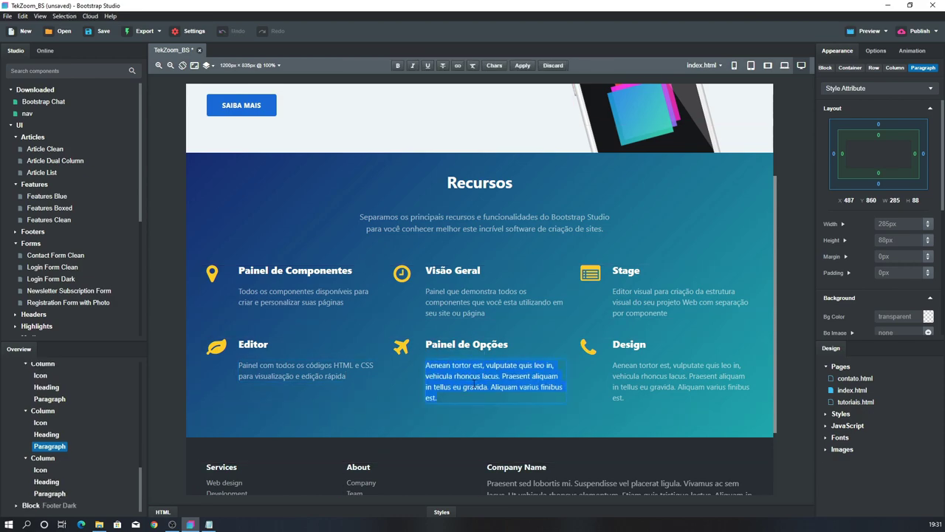
pyautogui.hotkey('ctrl', 'v')
pyautogui.hotkey('alt', 'Tab')
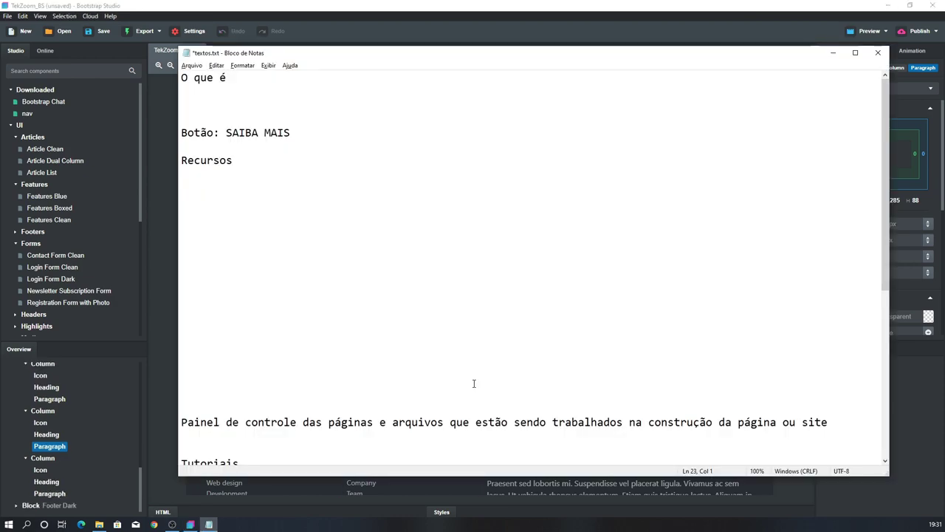
pyautogui.click(830, 381)
pyautogui.hotkey('shift', 'Home')
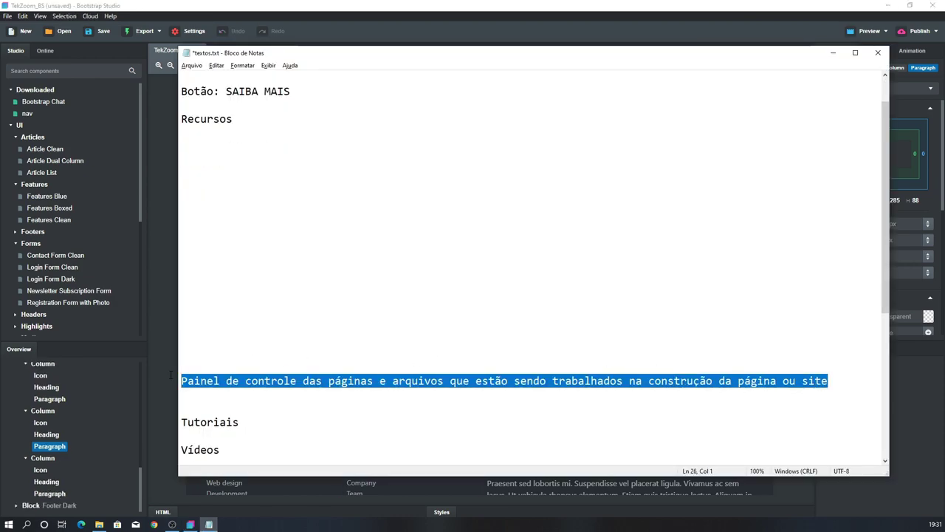
pyautogui.hotkey('ctrl', 'x')
pyautogui.hotkey('alt', 'Tab')
pyautogui.tripleClick(680, 381)
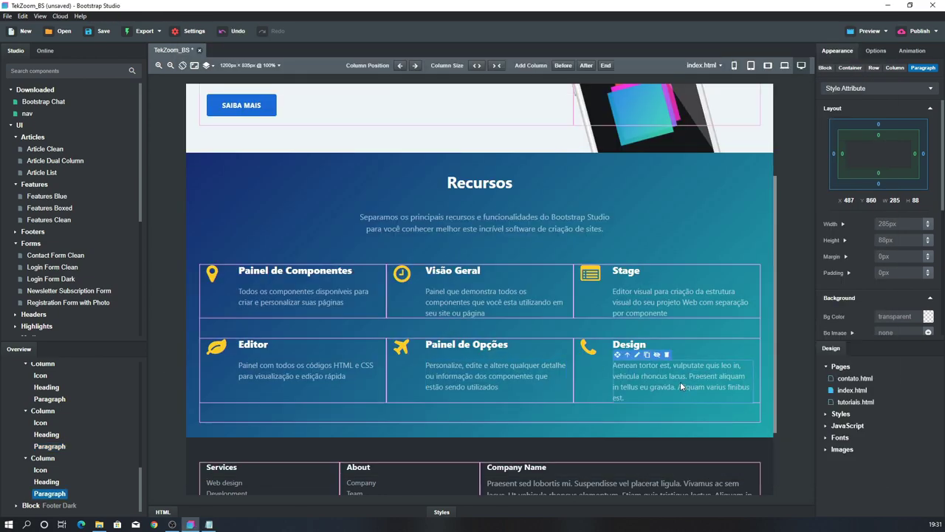
pyautogui.hotkey('ctrl', 'v')
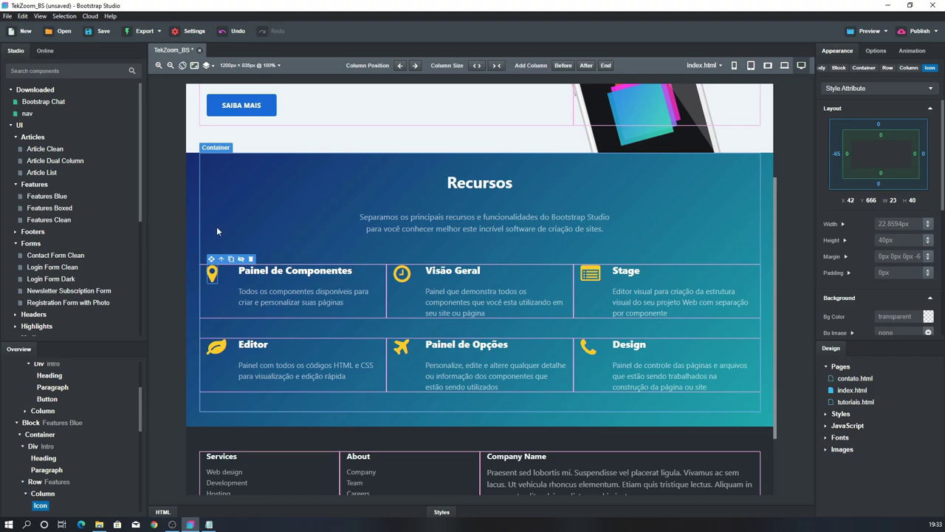
# Give the Painel de Componentes feature a Font Awesome 5 folder icon
pyautogui.doubleClick(213, 272)
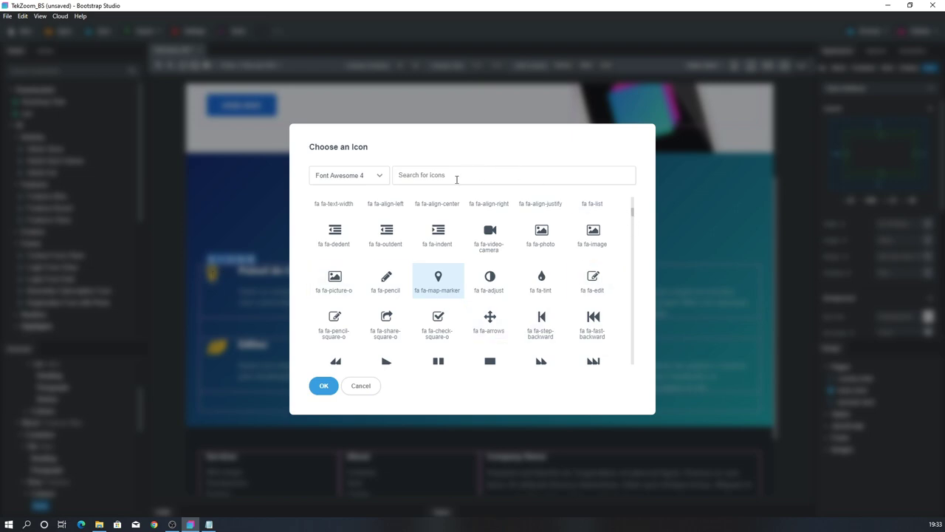
pyautogui.click(349, 179)
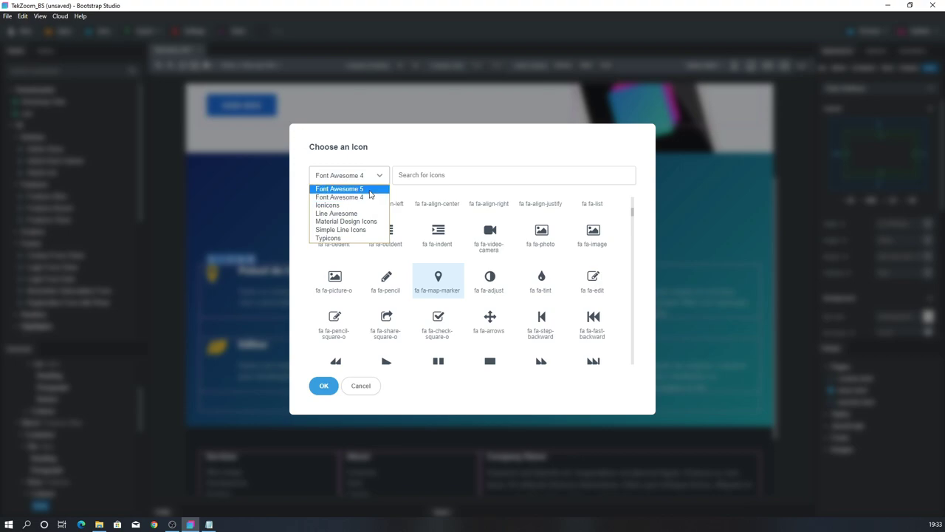
pyautogui.click(369, 191)
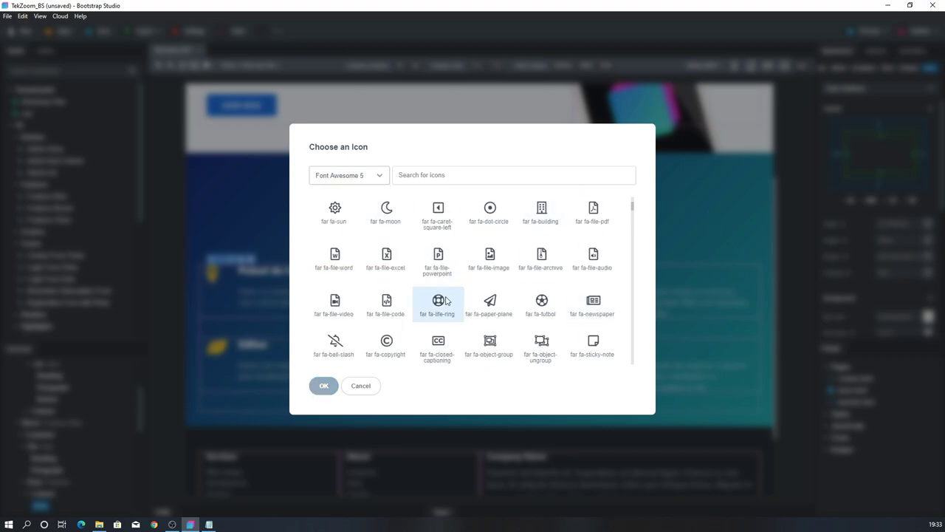
pyautogui.scroll(-1, 445, 301)
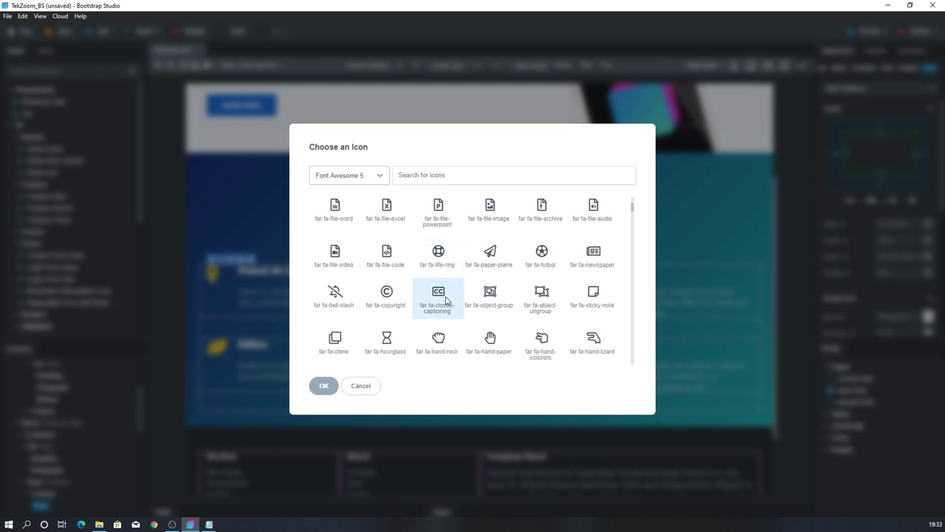
pyautogui.scroll(-2, 446, 301)
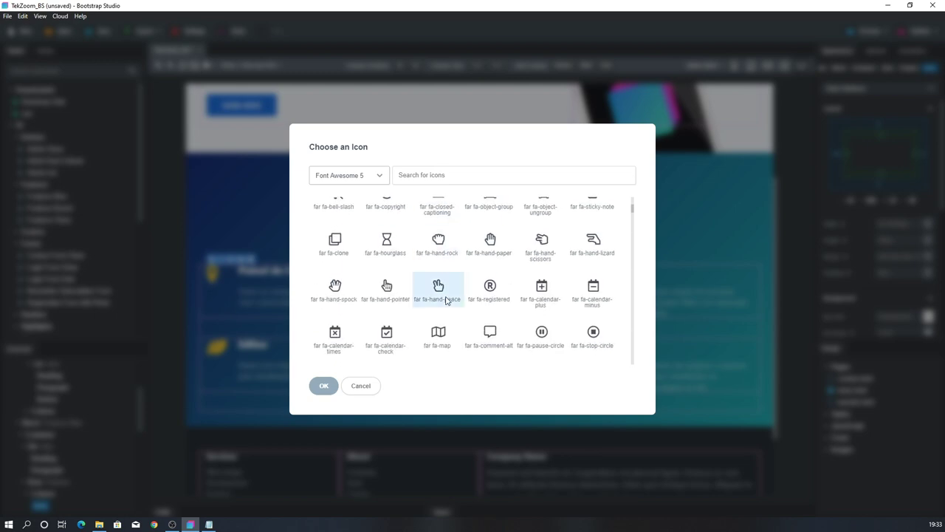
pyautogui.scroll(3, 447, 301)
pyautogui.click(543, 299)
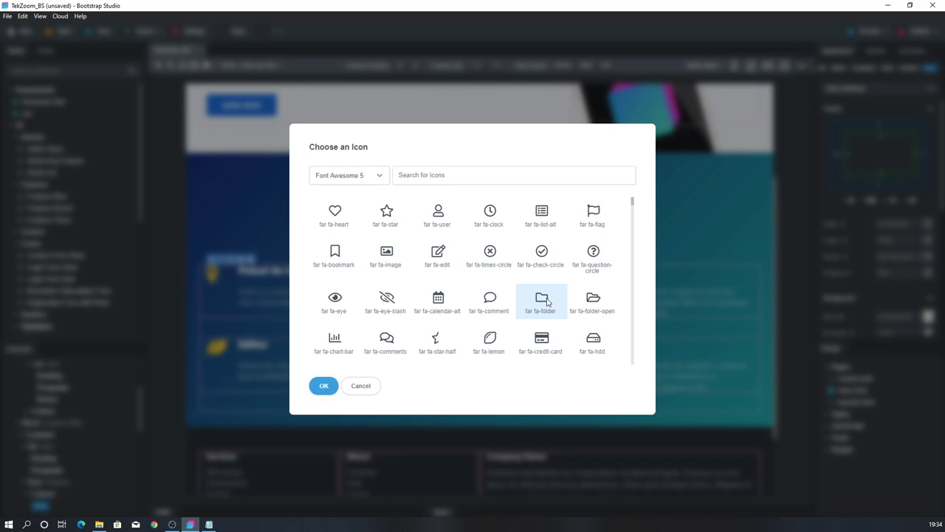
pyautogui.click(325, 385)
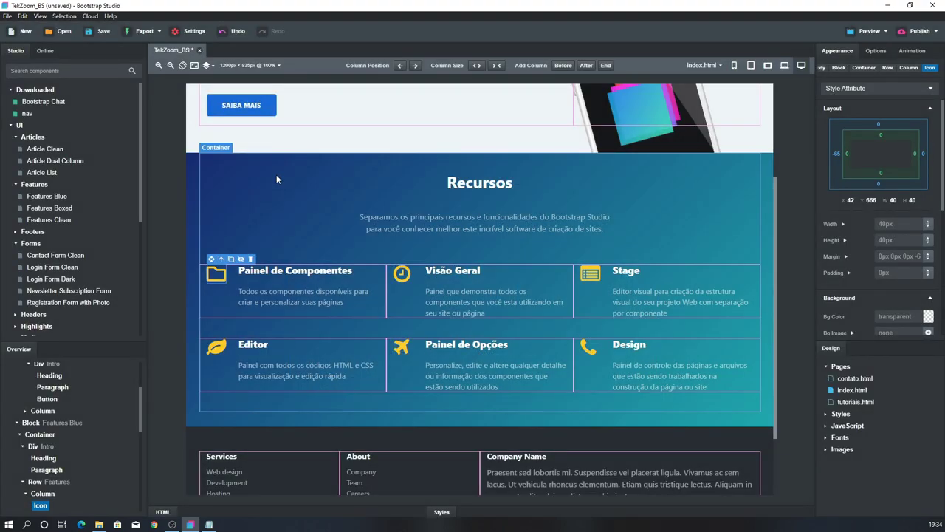
# Change the Visão Geral feature's clock icon to the Font Awesome 5 lemon icon
pyautogui.click(402, 275)
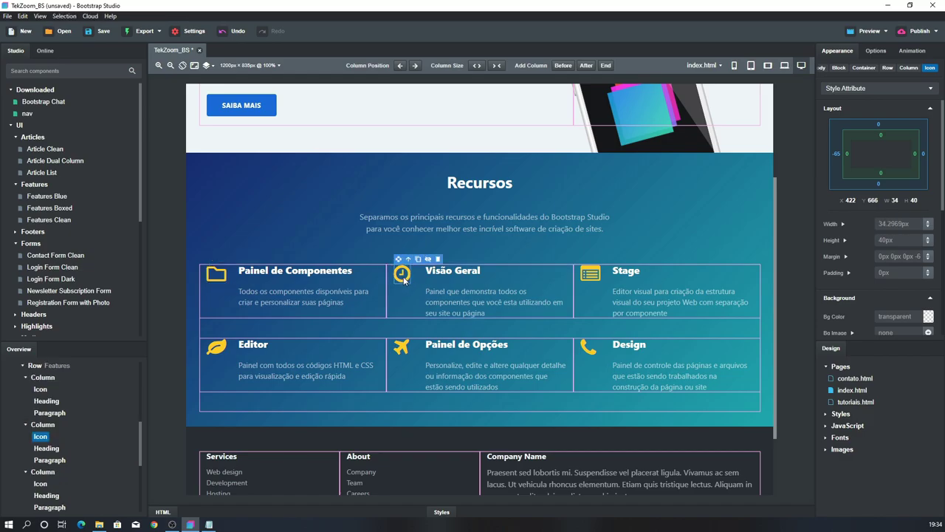
pyautogui.doubleClick(404, 279)
pyautogui.click(359, 179)
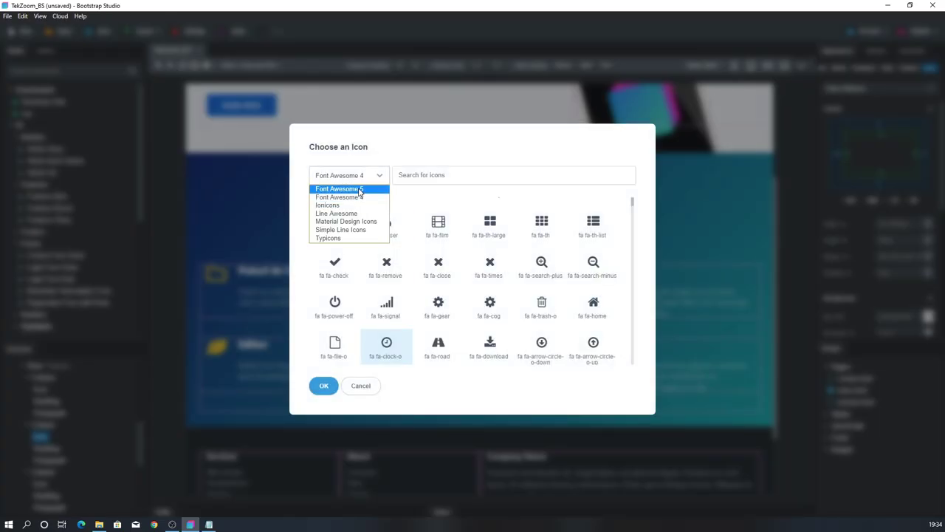
pyautogui.click(360, 190)
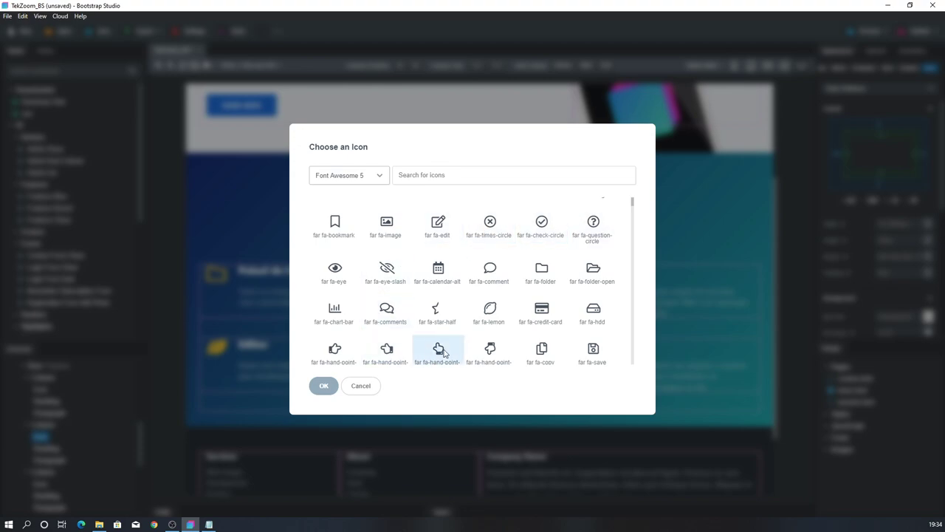
pyautogui.doubleClick(491, 311)
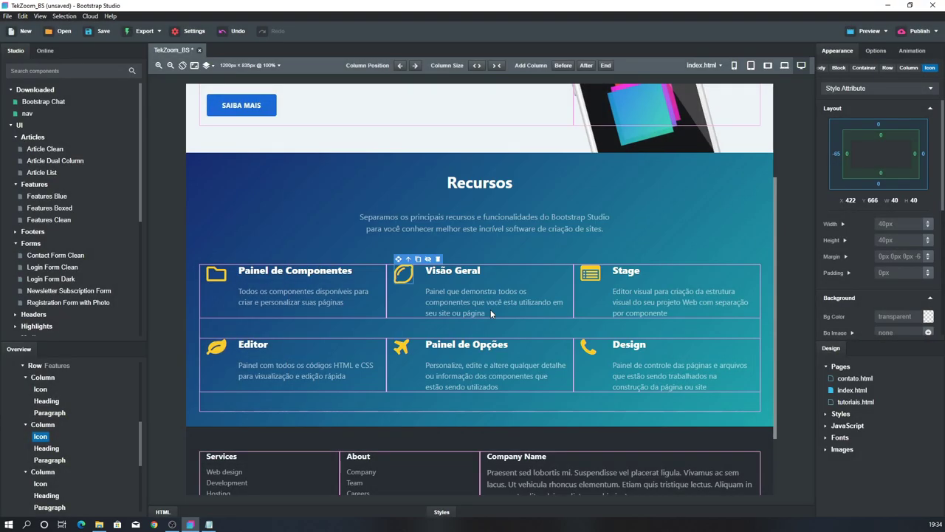
# Give the Stage feature the Font Awesome 5 pencil edit icon
pyautogui.doubleClick(591, 277)
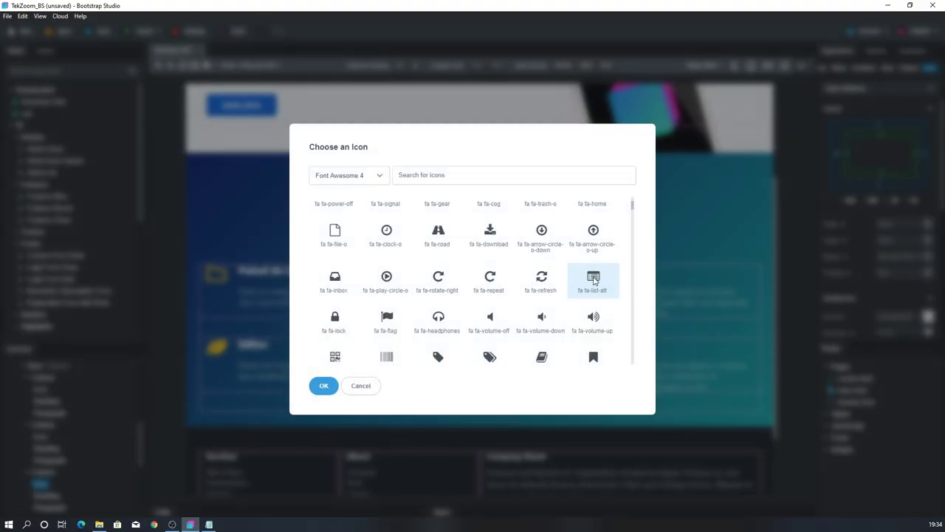
pyautogui.scroll(3, 532, 236)
pyautogui.click(379, 179)
pyautogui.click(364, 189)
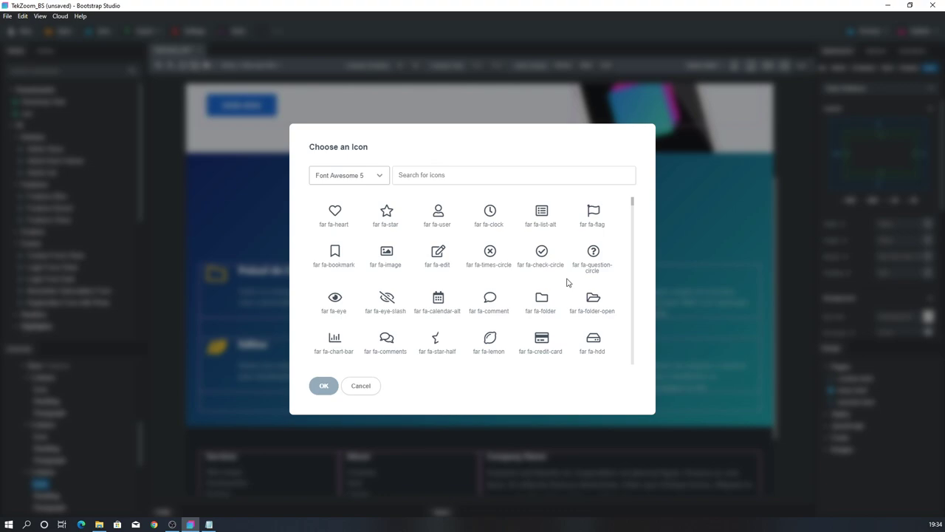
pyautogui.doubleClick(439, 254)
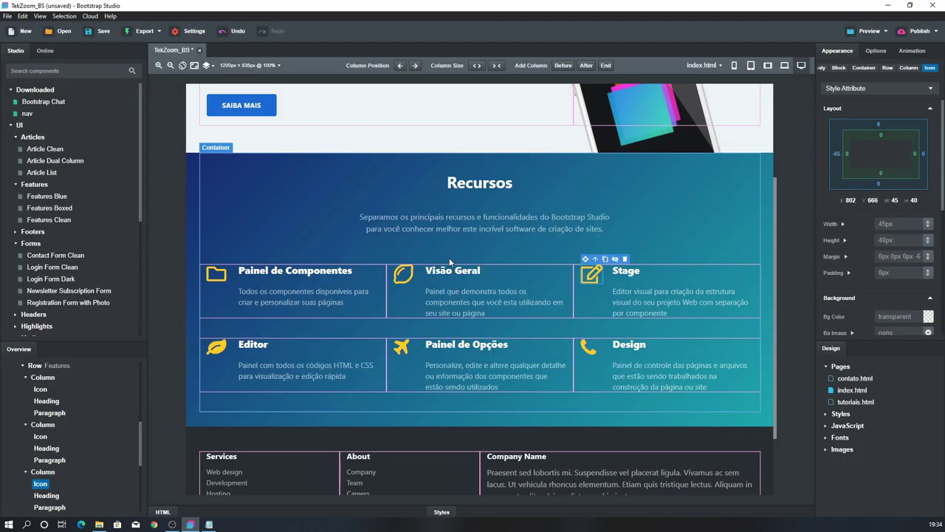
# Set the Editor feature's icon to far fa-grin-beam from Font Awesome 5
pyautogui.doubleClick(215, 348)
pyautogui.click(331, 174)
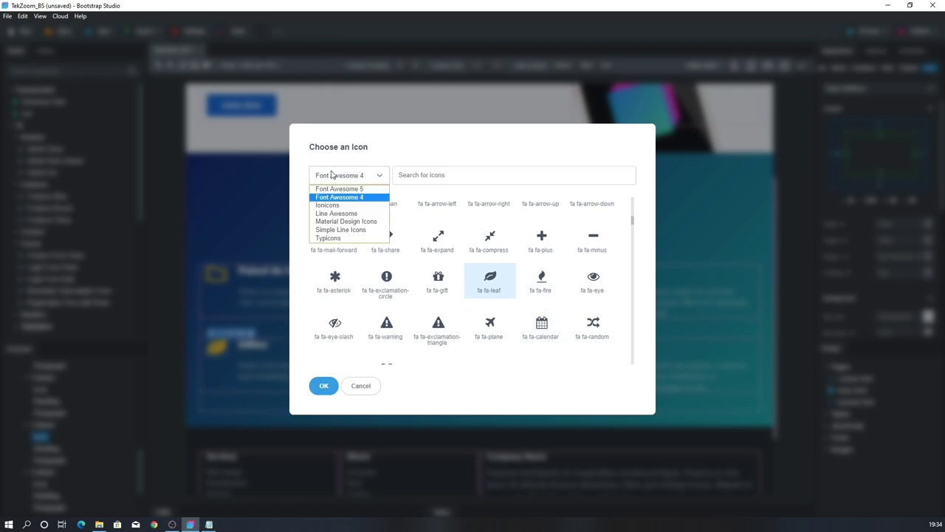
pyautogui.click(334, 198)
pyautogui.click(338, 175)
pyautogui.click(339, 189)
pyautogui.scroll(-5, 486, 270)
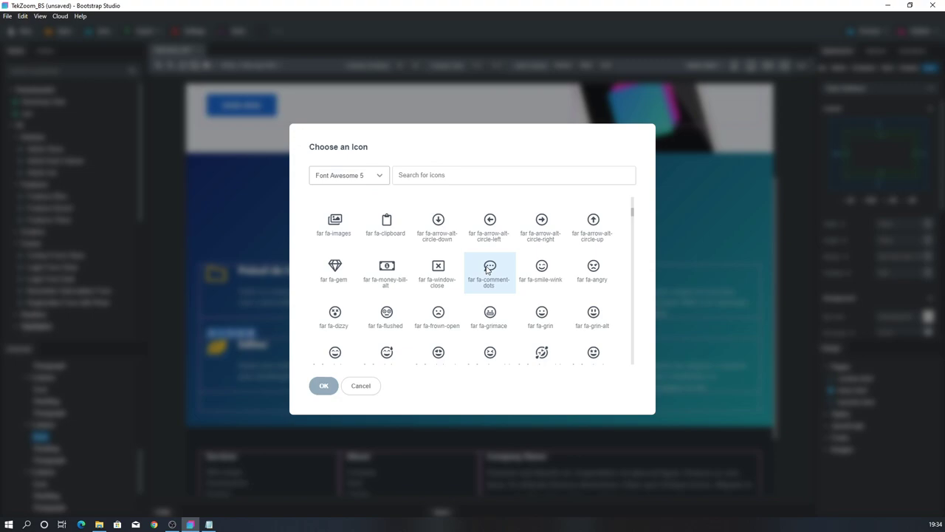
pyautogui.scroll(-1, 487, 270)
pyautogui.click(334, 303)
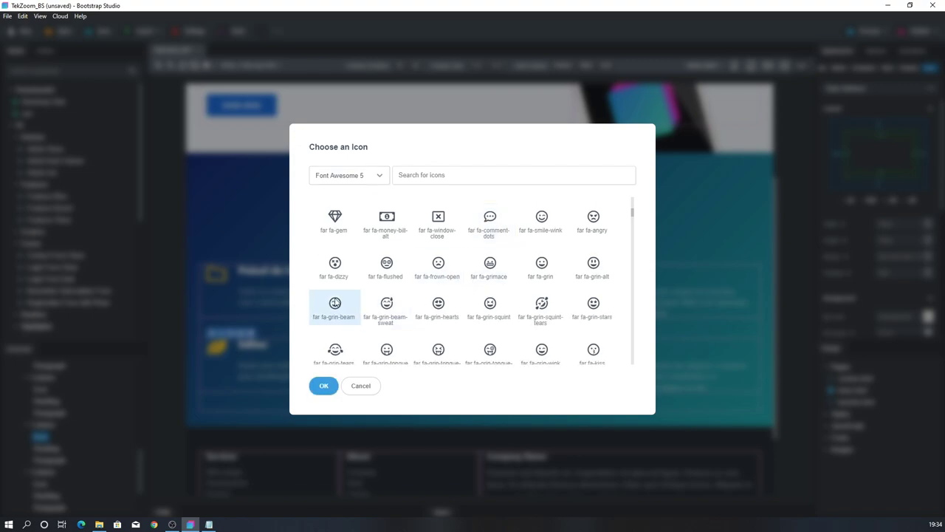
pyautogui.doubleClick(334, 303)
# Replace the Painel de Opções airplane icon with the fas fa-cog icon
pyautogui.click(400, 348)
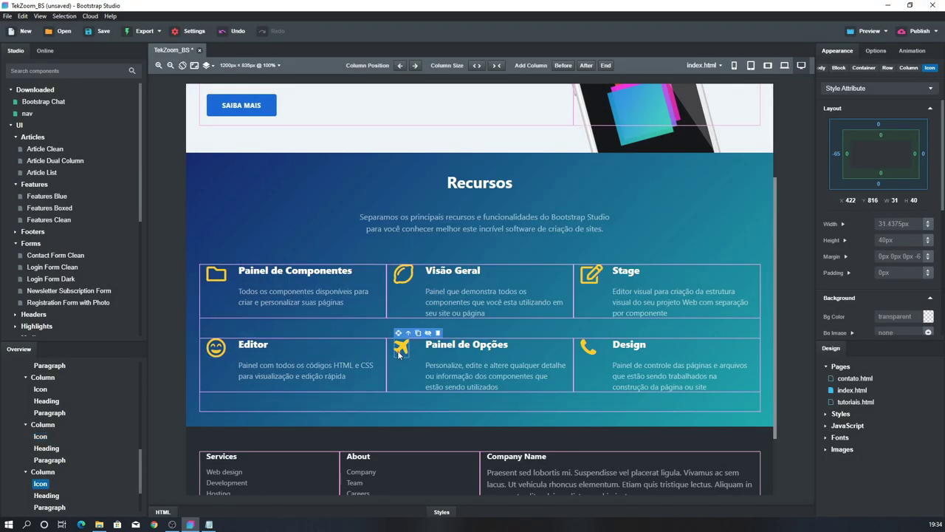
pyautogui.doubleClick(400, 350)
pyautogui.click(348, 175)
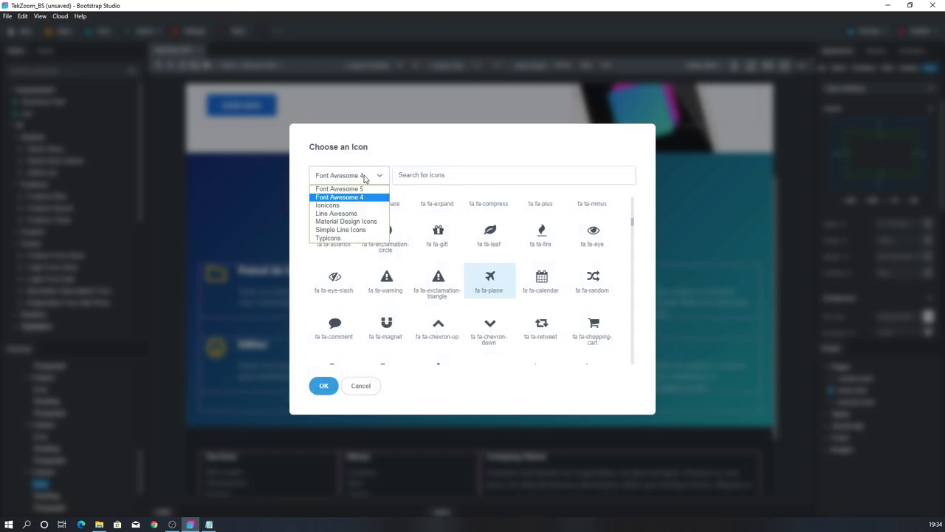
pyautogui.click(357, 189)
pyautogui.scroll(-5, 587, 287)
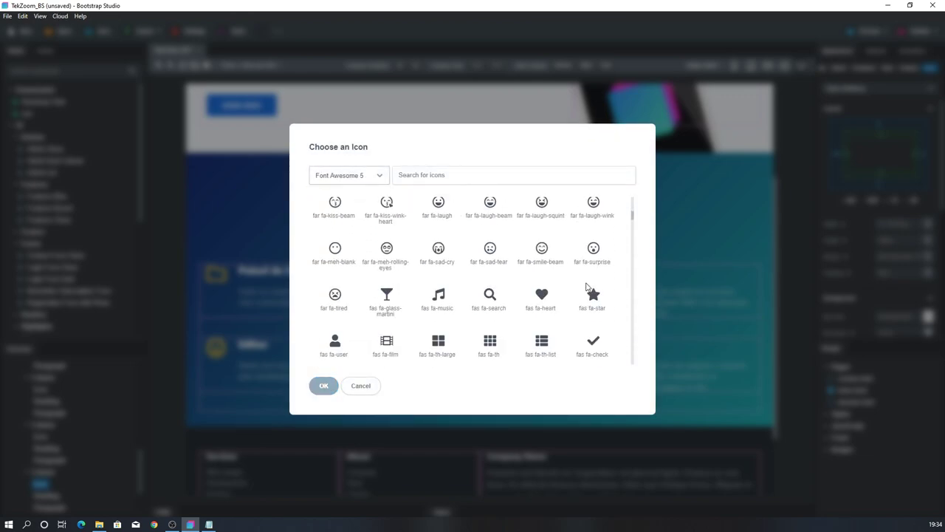
pyautogui.scroll(-1, 587, 286)
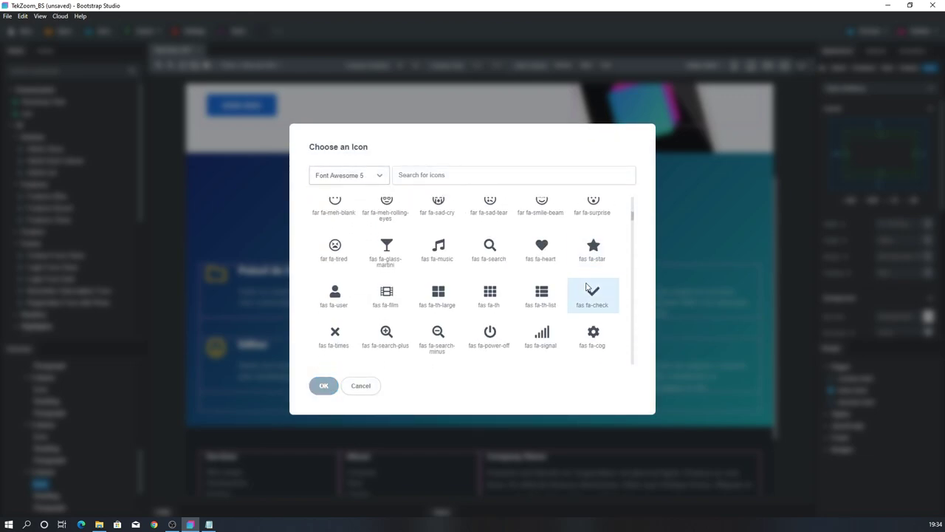
pyautogui.scroll(-1, 586, 287)
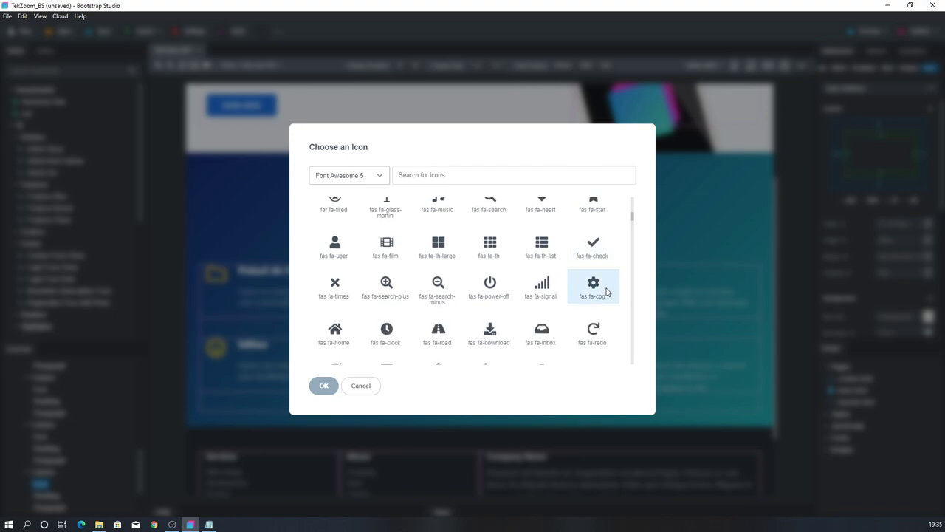
pyautogui.doubleClick(591, 288)
# Save with Ctrl+S, enable Preview, and open 10.10.10.4:8000 in the browser
pyautogui.click(589, 347)
pyautogui.hotkey('ctrl', 's')
pyautogui.click(861, 32)
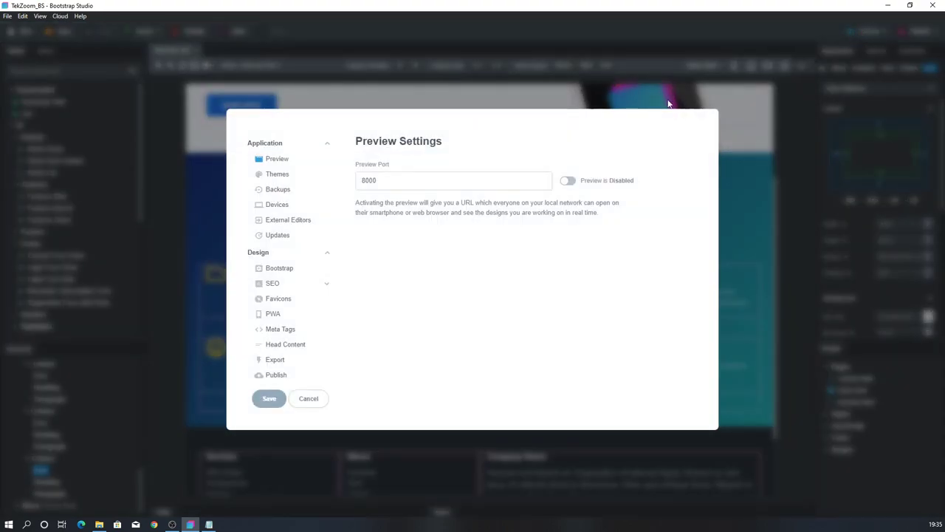
pyautogui.click(566, 181)
pyautogui.click(607, 223)
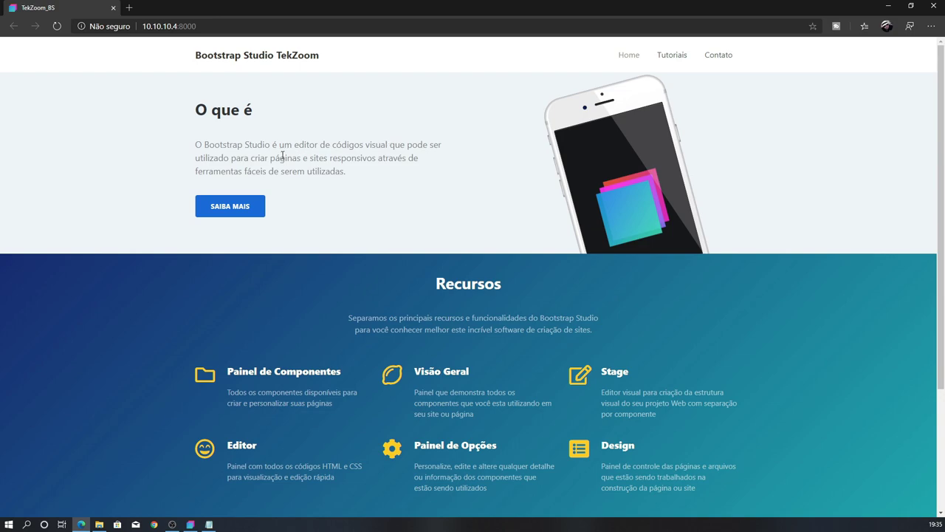
# Review the home page intro and Recursos text, visit tutoriais.html via SAIBA MAIS, then return Home
pyautogui.moveTo(211, 113); pyautogui.dragTo(327, 174)
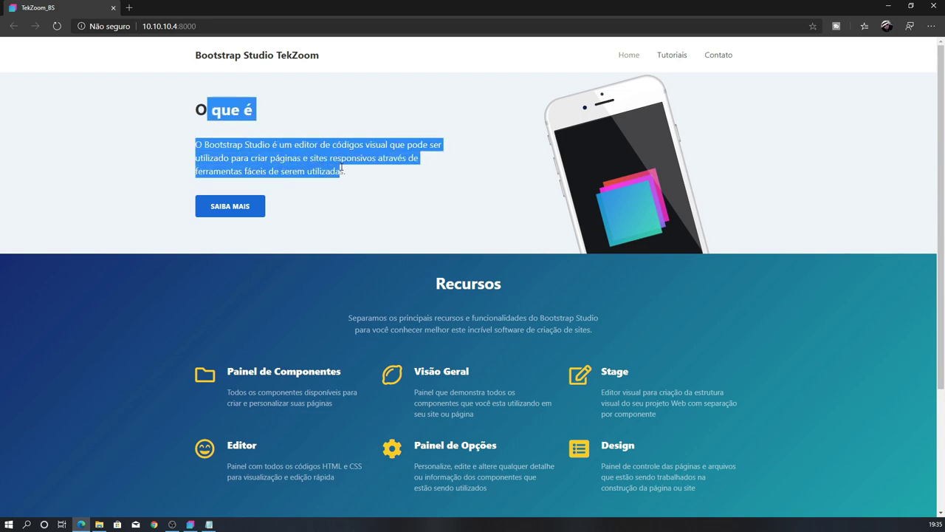
pyautogui.click(327, 174)
pyautogui.moveTo(295, 206); pyautogui.dragTo(504, 431)
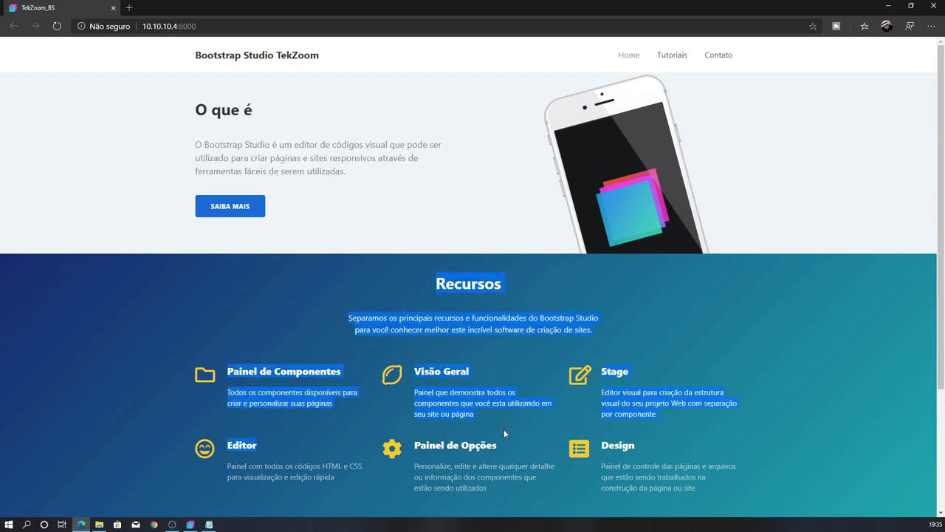
pyautogui.click(508, 441)
pyautogui.scroll(-2, 510, 436)
pyautogui.scroll(2, 525, 393)
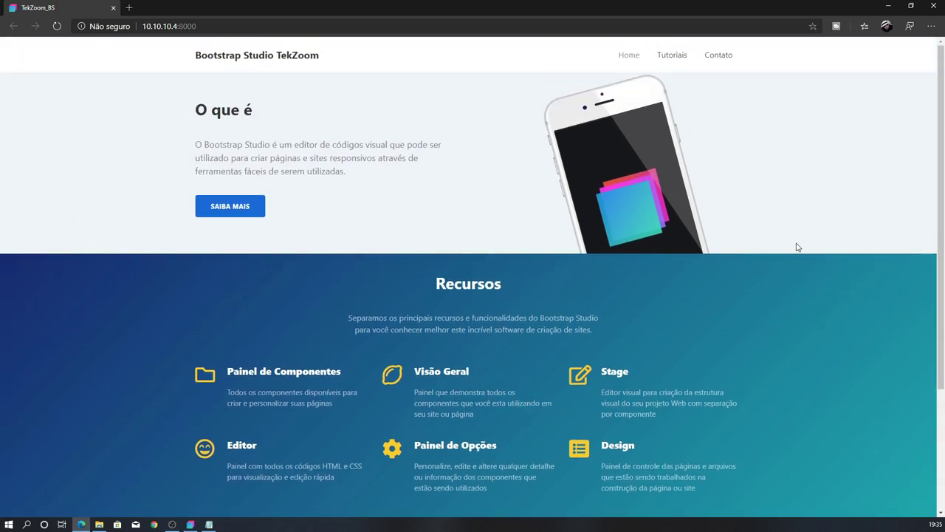
pyautogui.click(247, 209)
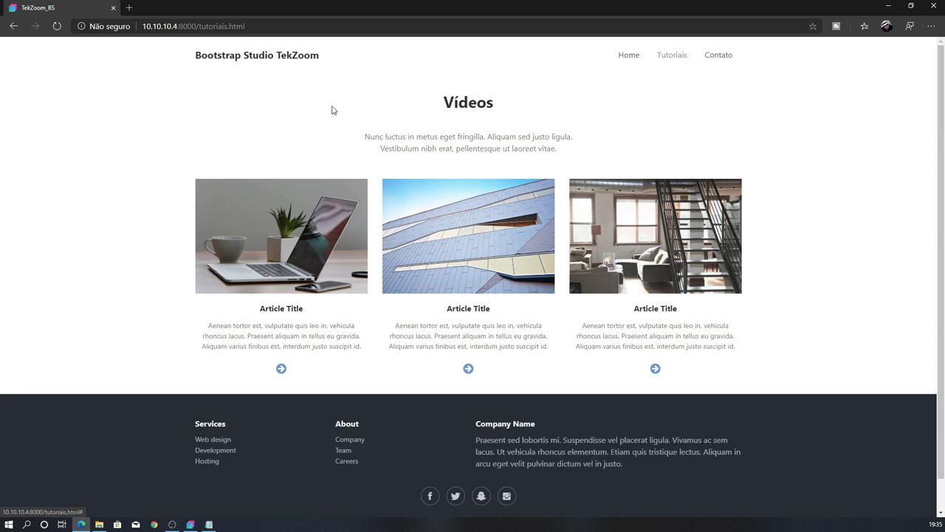
pyautogui.click(631, 61)
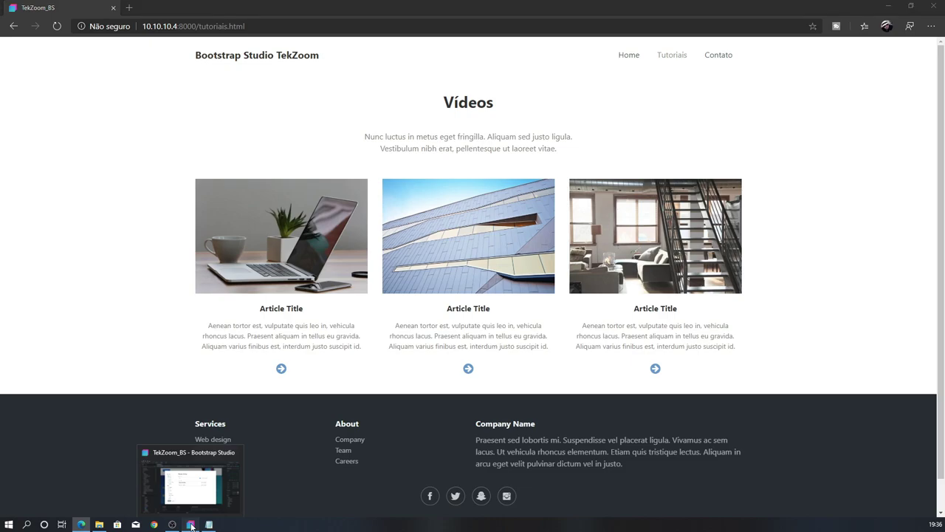
# Close the preview settings and switch the canvas to the tutoriais.html page
pyautogui.click(190, 524)
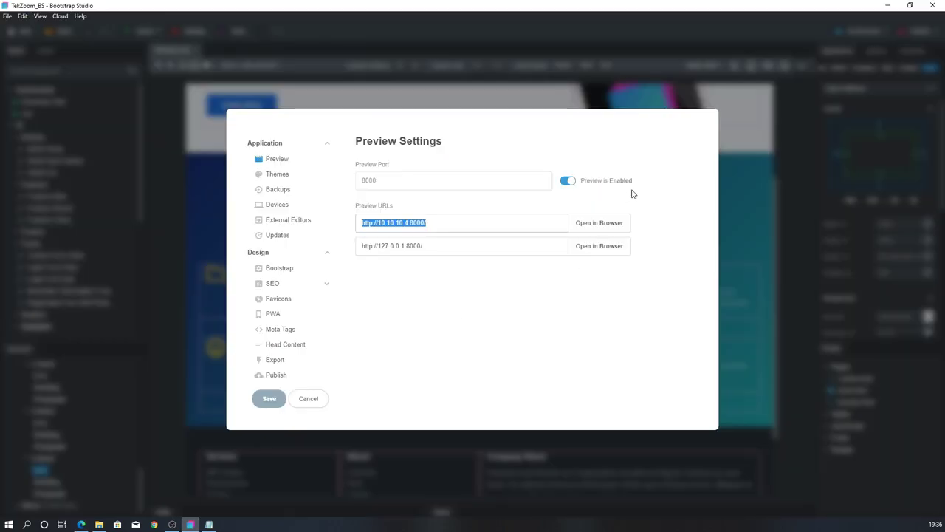
pyautogui.click(308, 398)
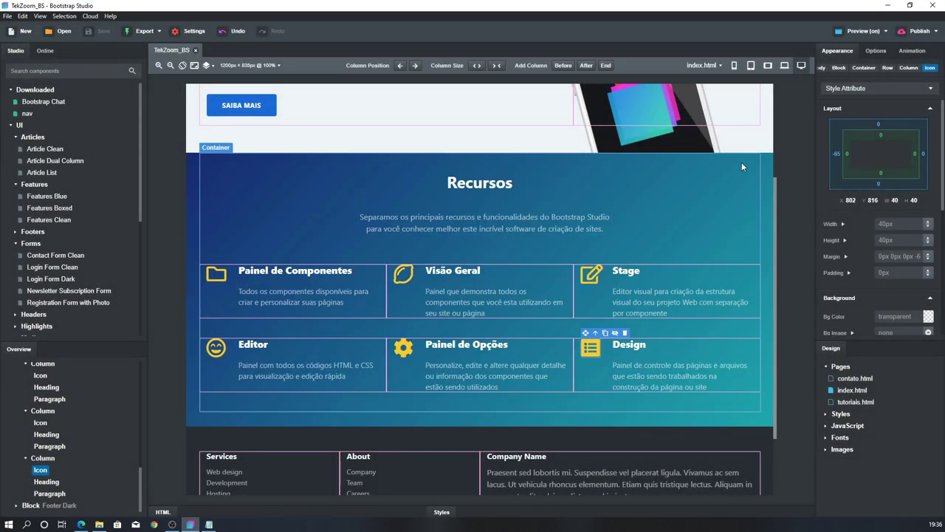
pyautogui.click(703, 65)
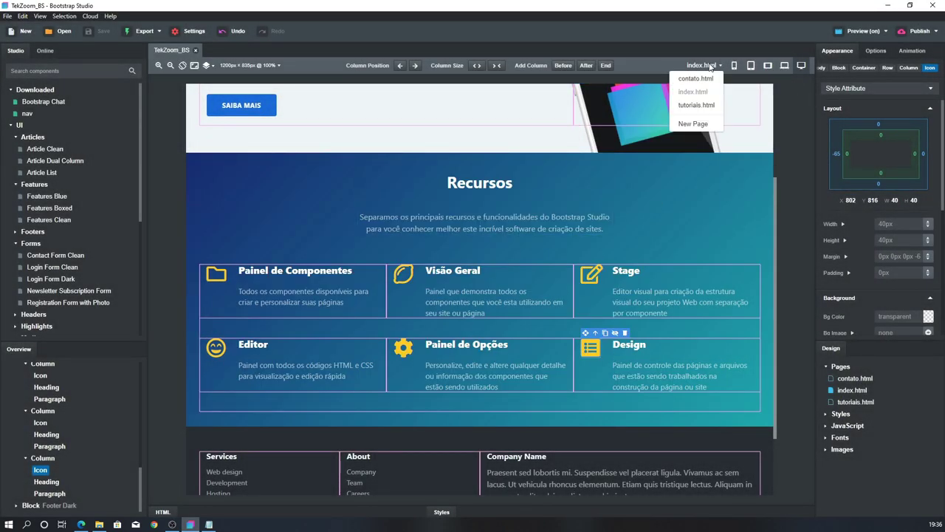
pyautogui.click(696, 105)
pyautogui.scroll(3, 472, 222)
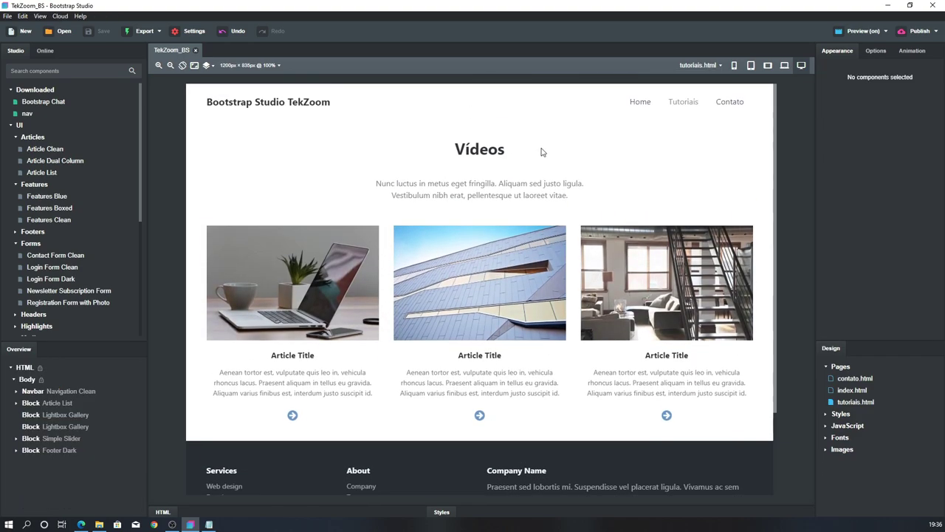
# Replace the Vídeos intro paragraph with the 'Confira nossos vídeos…' text cut from textos.txt
pyautogui.click(209, 524)
pyautogui.scroll(-2, 409, 243)
pyautogui.scroll(-2, 409, 244)
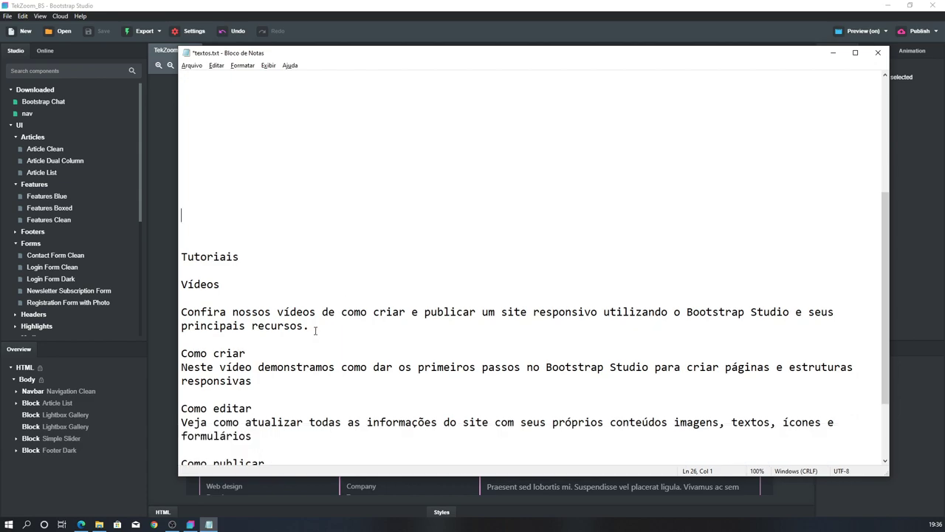
pyautogui.moveTo(315, 330); pyautogui.dragTo(179, 311)
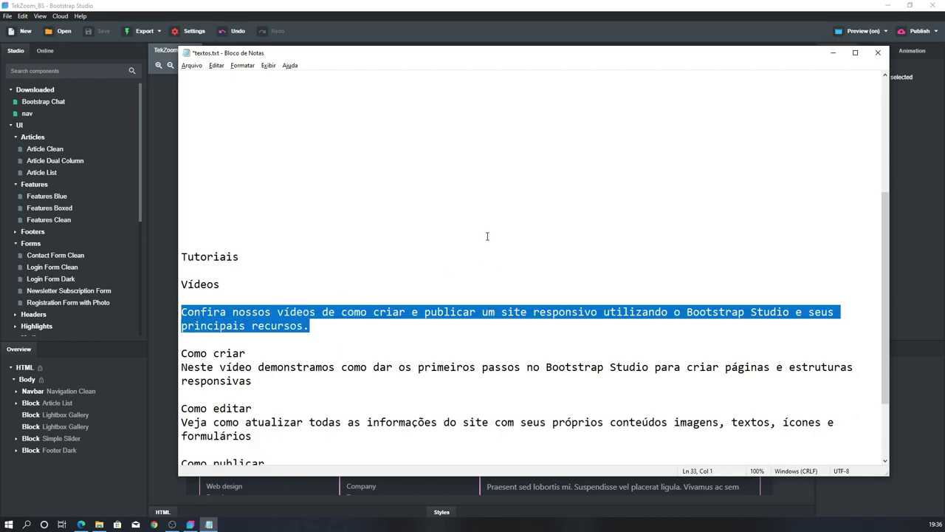
pyautogui.hotkey('ctrl', 'x')
pyautogui.hotkey('alt', 'Tab')
pyautogui.doubleClick(426, 184)
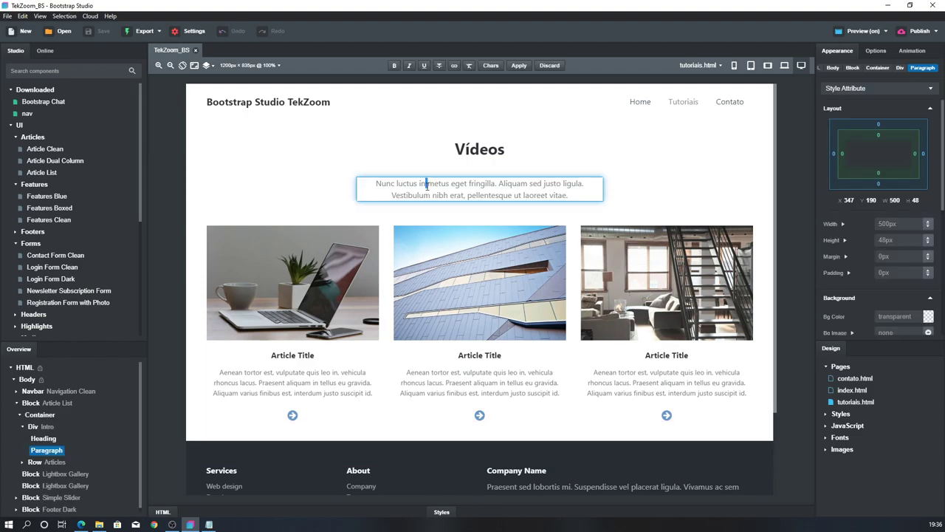
pyautogui.moveTo(365, 182); pyautogui.dragTo(613, 203)
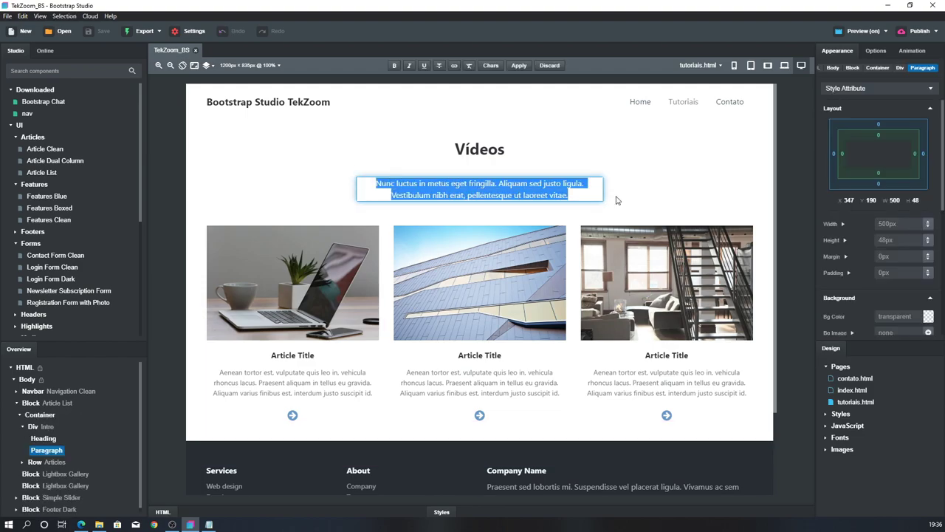
pyautogui.hotkey('ctrl', 'v')
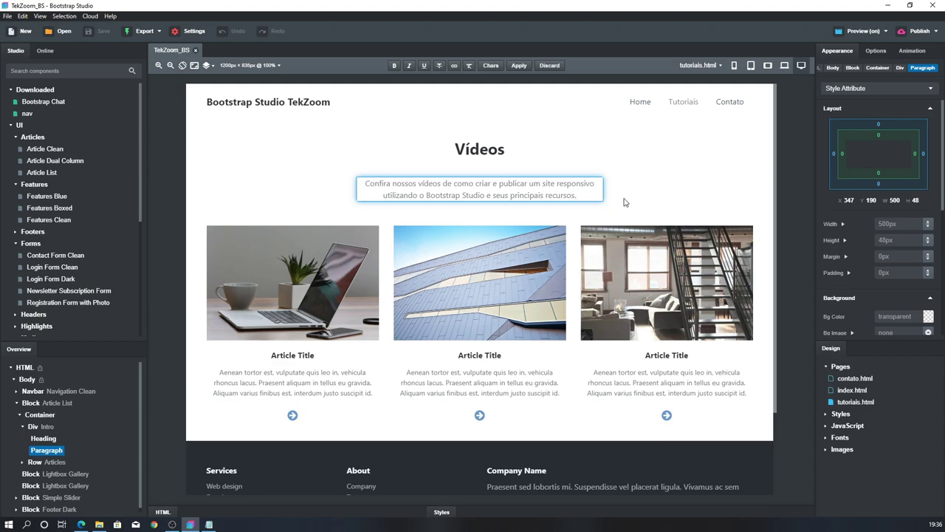
# Select the 'Como criar' title line in the textos.txt notes
pyautogui.click(209, 524)
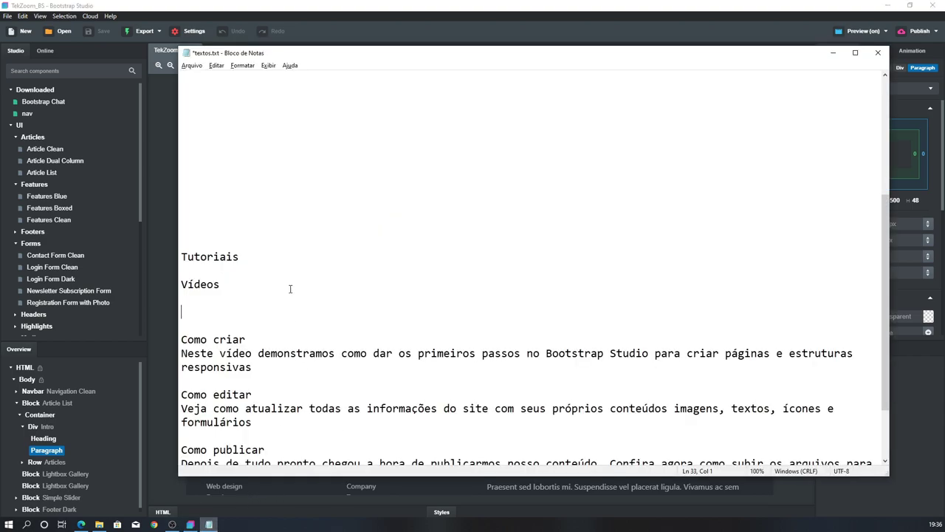
pyautogui.scroll(-1, 290, 289)
pyautogui.moveTo(246, 298); pyautogui.dragTo(180, 299)
# Title the first video card 'Como criar' using the text cut from the notes
pyautogui.hotkey('ctrl', 'x')
pyautogui.hotkey('alt', 'Tab')
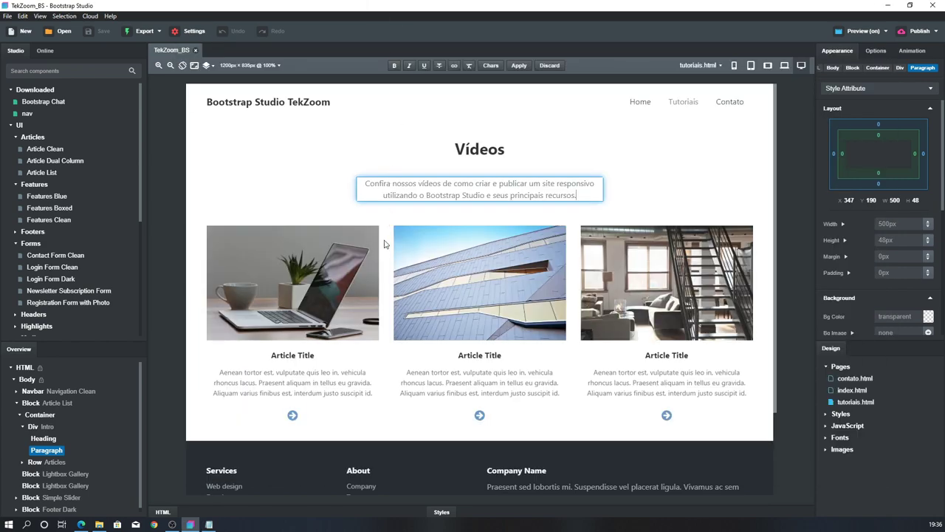
pyautogui.doubleClick(297, 356)
pyautogui.tripleClick(295, 357)
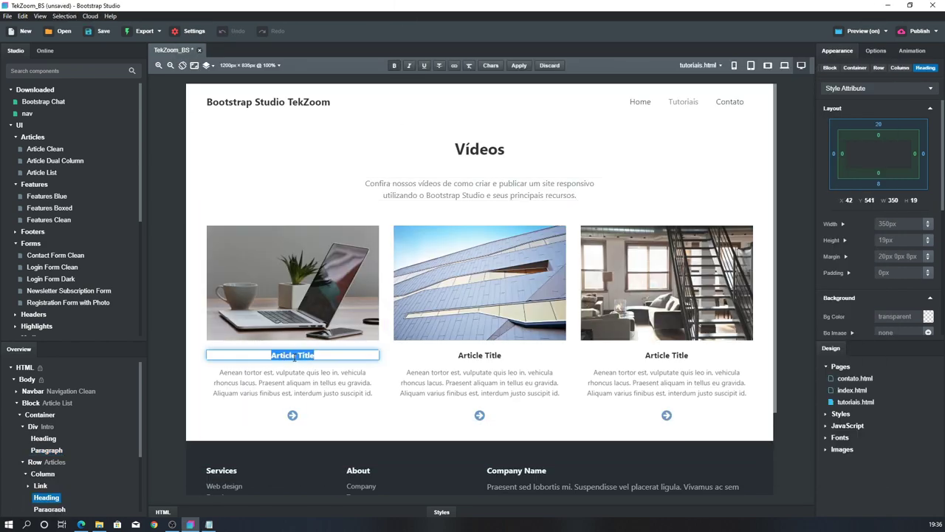
pyautogui.hotkey('ctrl', 'v')
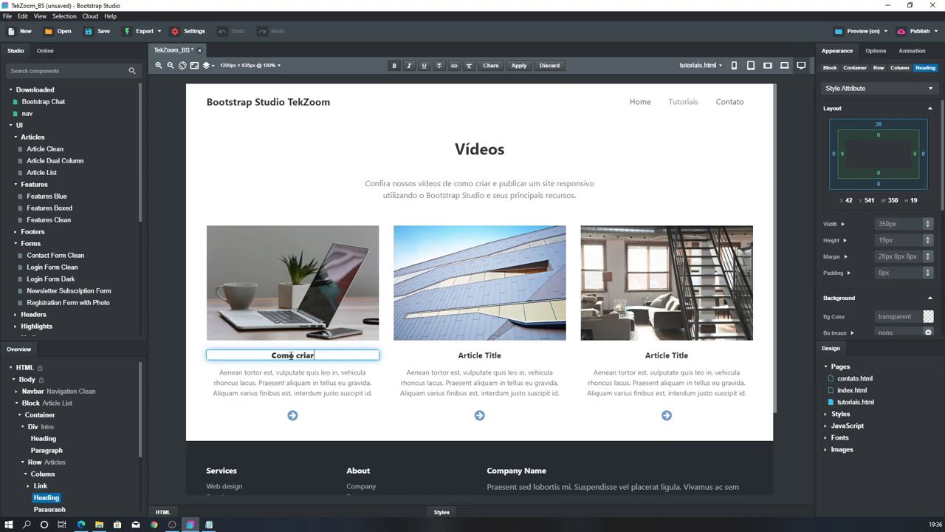
# Title the second video card 'Como editar' from the notes
pyautogui.click(210, 524)
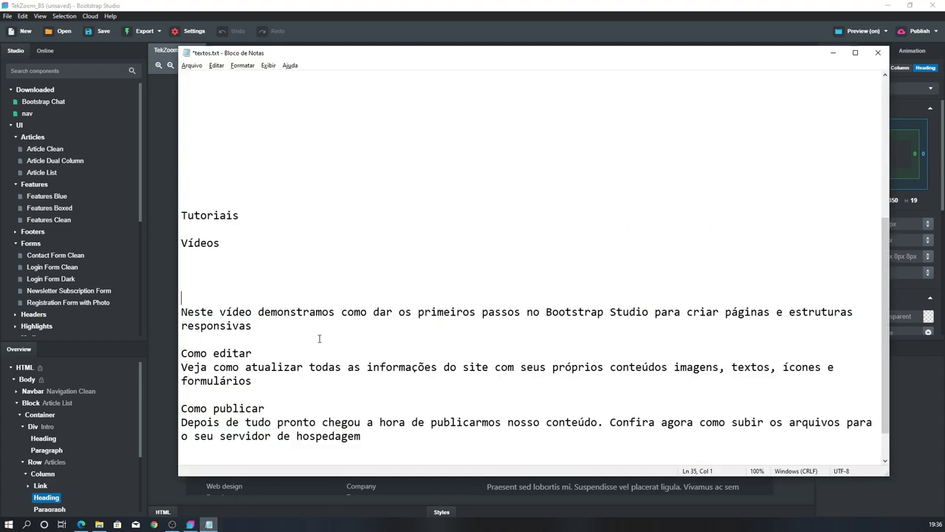
pyautogui.moveTo(182, 367); pyautogui.dragTo(181, 353)
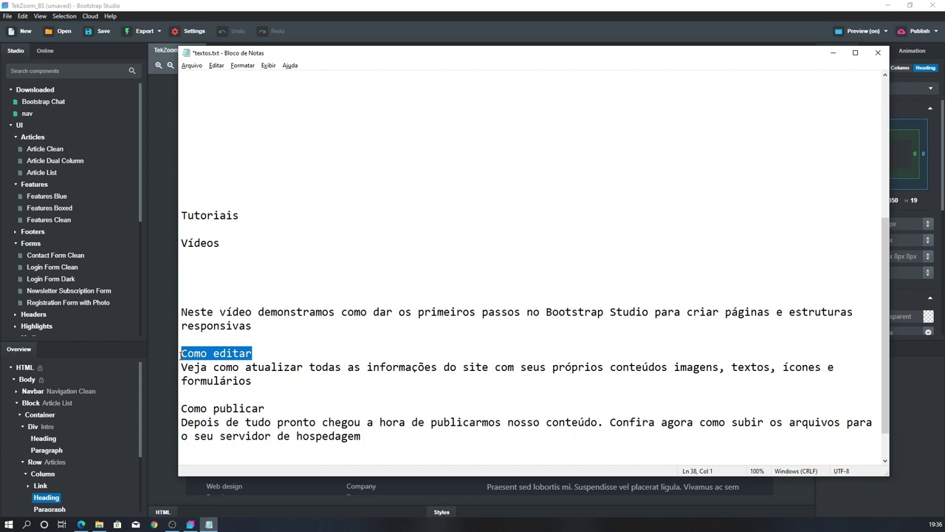
pyautogui.hotkey('ctrl', 'x')
pyautogui.hotkey('alt', 'Tab')
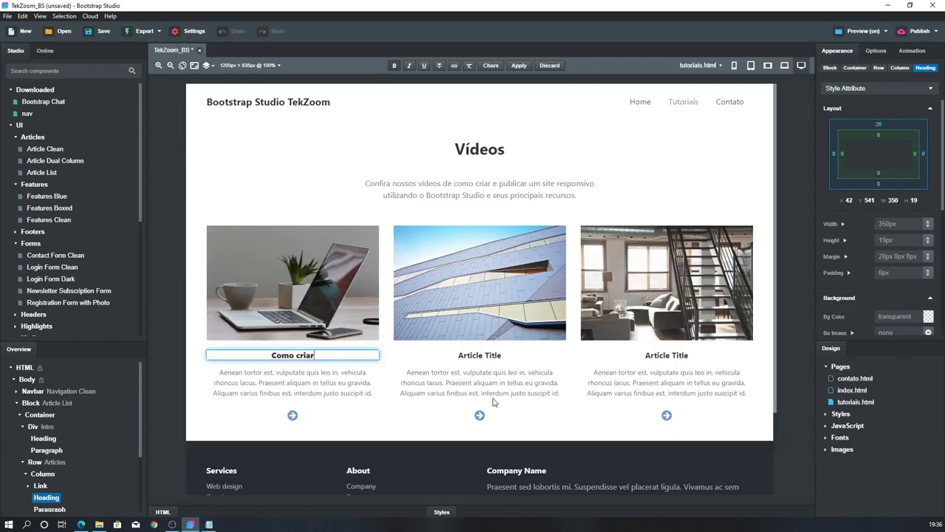
pyautogui.doubleClick(480, 355)
pyautogui.hotkey('ctrl', 'v')
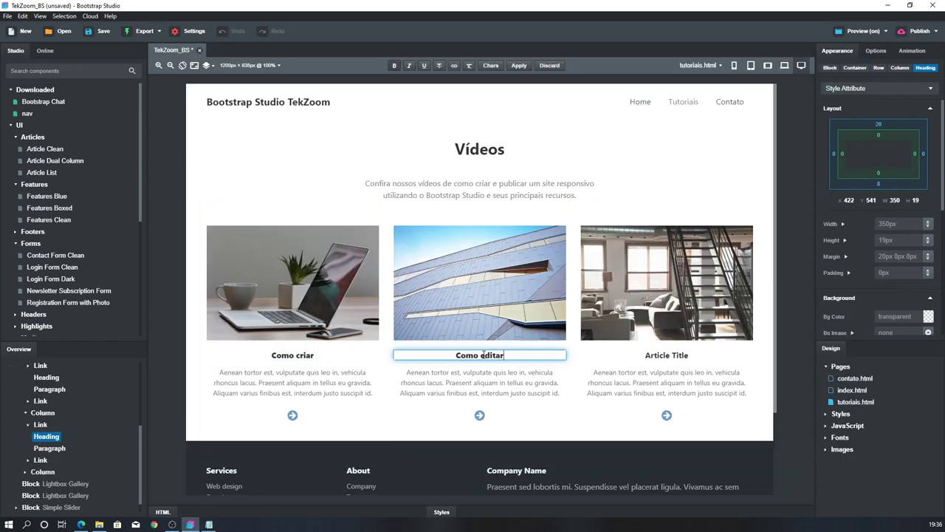
# Title the third video card 'Como publicar' from the notes
pyautogui.hotkey('alt', 'Tab')
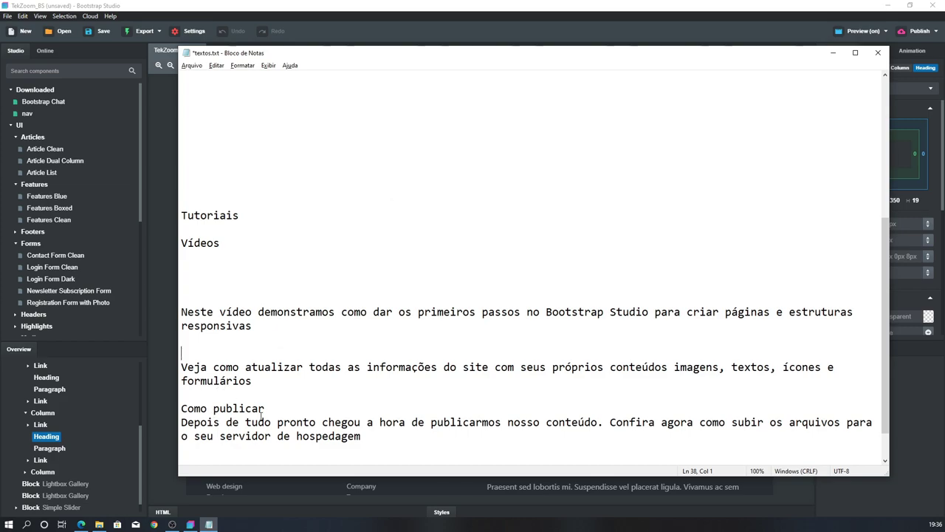
pyautogui.moveTo(264, 408); pyautogui.dragTo(103, 412)
pyautogui.hotkey('ctrl', 'x')
pyautogui.hotkey('alt', 'Tab')
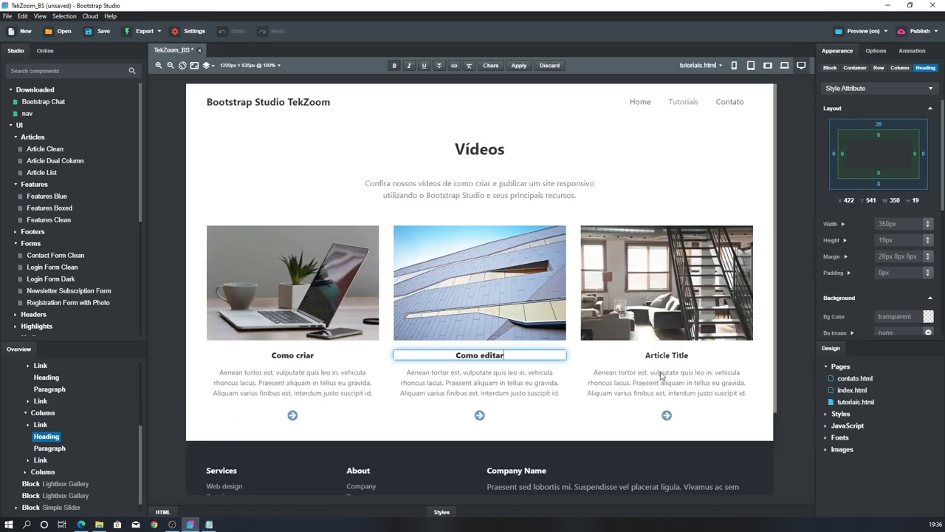
pyautogui.doubleClick(677, 356)
pyautogui.tripleClick(676, 356)
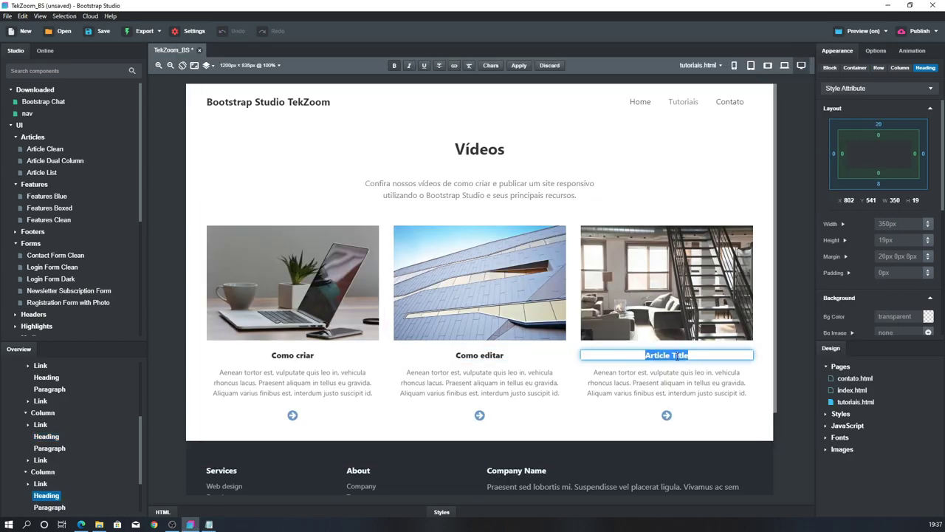
pyautogui.hotkey('ctrl', 'v')
# Cut the 'Neste vídeo' paragraph from the notes and select the first card's placeholder paragraph
pyautogui.hotkey('alt', 'Tab')
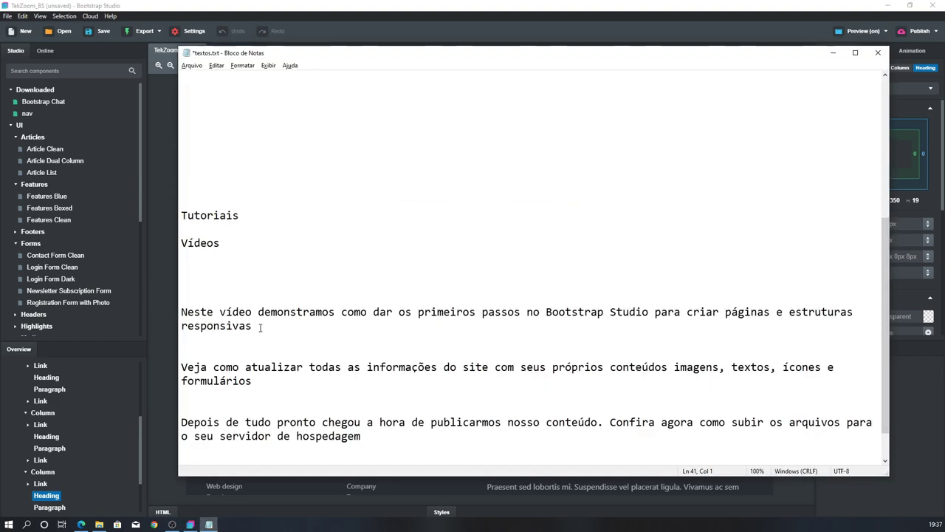
pyautogui.moveTo(254, 326); pyautogui.dragTo(130, 311)
pyautogui.hotkey('ctrl', 'x')
pyautogui.hotkey('alt', 'Tab')
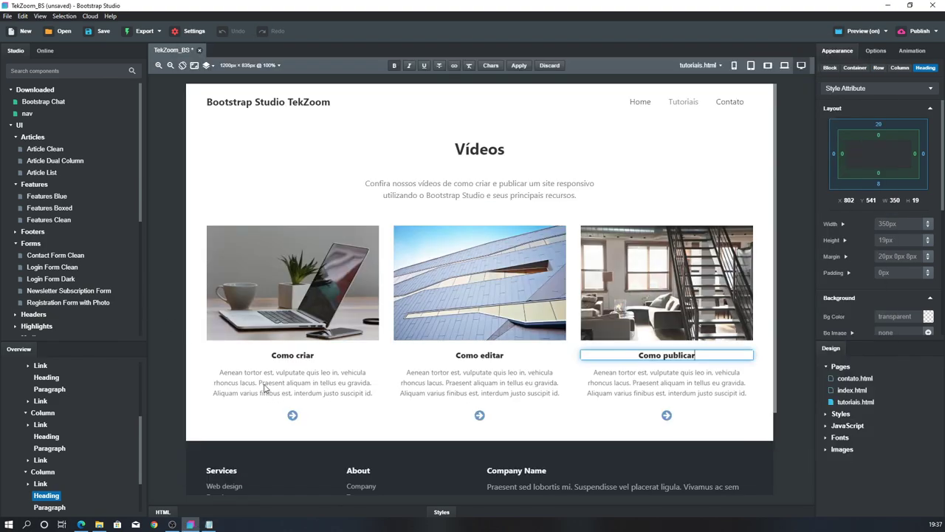
pyautogui.doubleClick(263, 383)
pyautogui.tripleClick(260, 383)
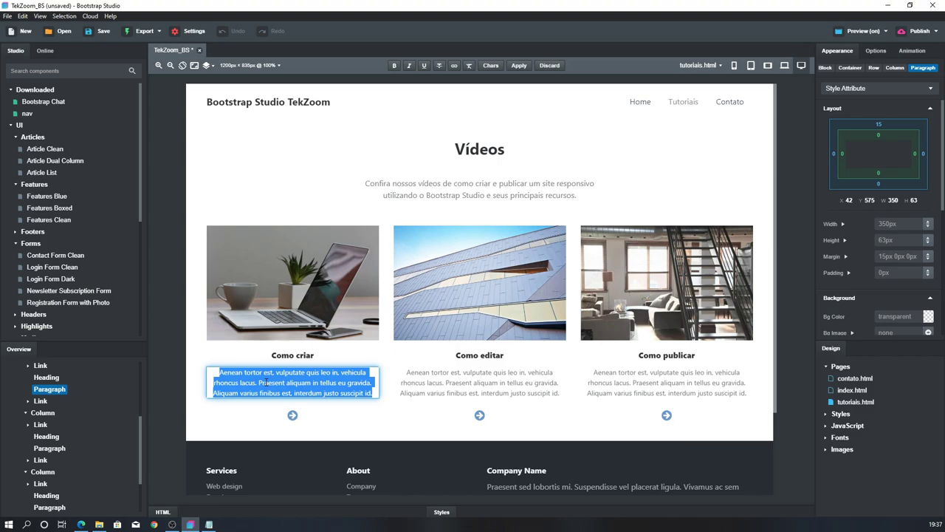
# Paste 'Neste vídeo' into the first card and 'Veja como atualizar' into Como editar
pyautogui.hotkey('ctrl', 'v')
pyautogui.hotkey('alt', 'Tab')
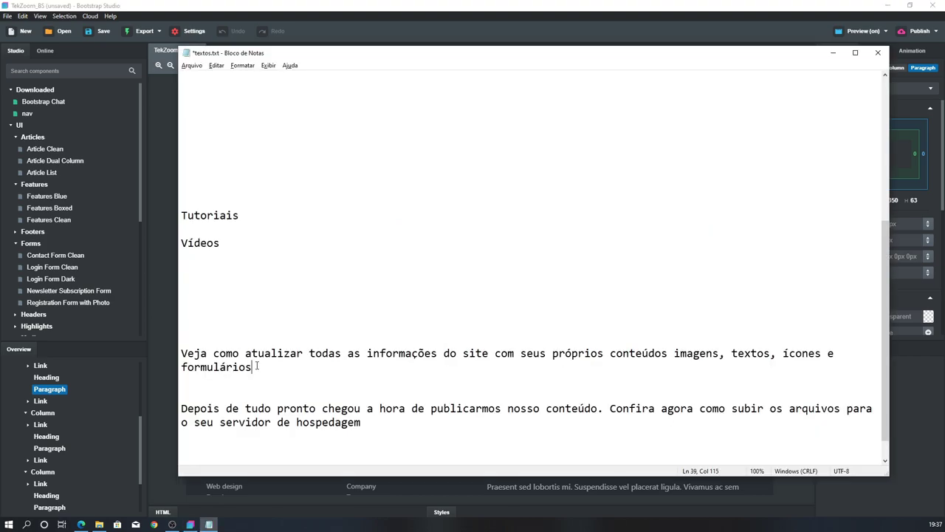
pyautogui.moveTo(257, 367); pyautogui.dragTo(118, 345)
pyautogui.click(246, 378)
pyautogui.moveTo(256, 367); pyautogui.dragTo(176, 354)
pyautogui.hotkey('ctrl', 'x')
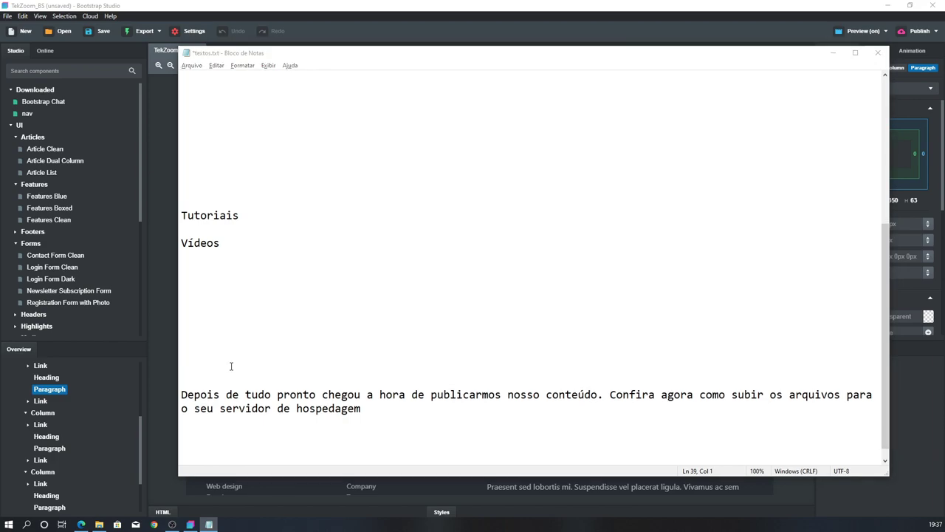
pyautogui.hotkey('alt', 'Tab')
pyautogui.doubleClick(434, 383)
pyautogui.hotkey('ctrl', 'a')
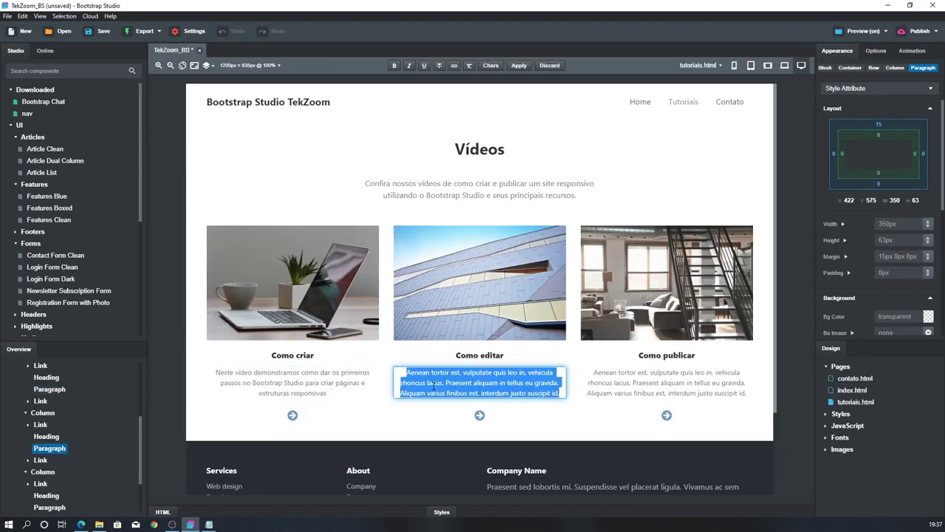
pyautogui.hotkey('ctrl', 'v')
# Replace the Como publicar card's placeholder with the 'Depois de tudo pronto…' paragraph
pyautogui.hotkey('alt', 'Tab')
pyautogui.tripleClick(362, 408)
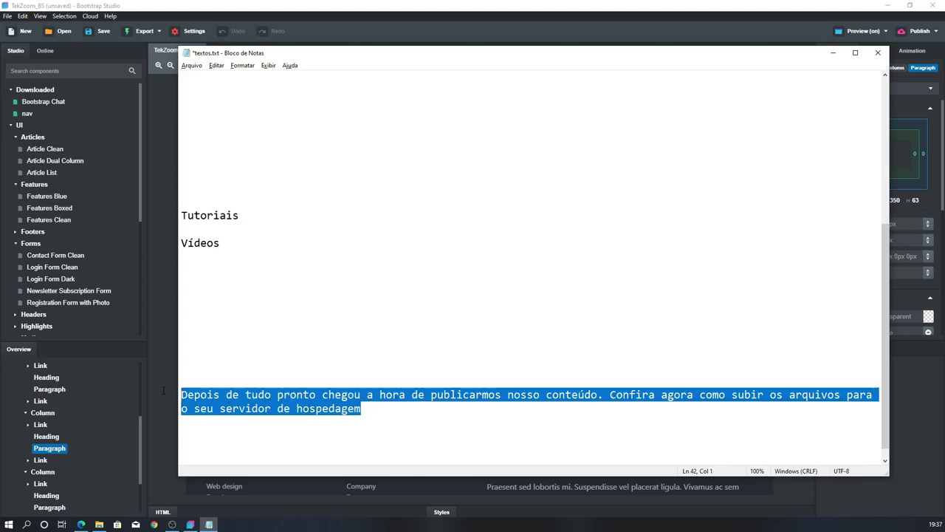
pyautogui.hotkey('ctrl', 'x')
pyautogui.hotkey('alt', 'Tab')
pyautogui.tripleClick(687, 381)
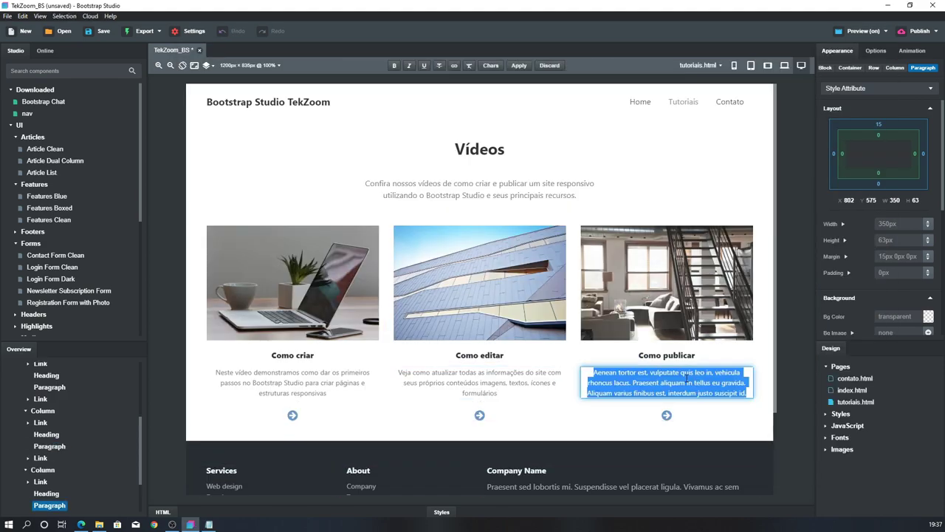
pyautogui.hotkey('ctrl', 'v')
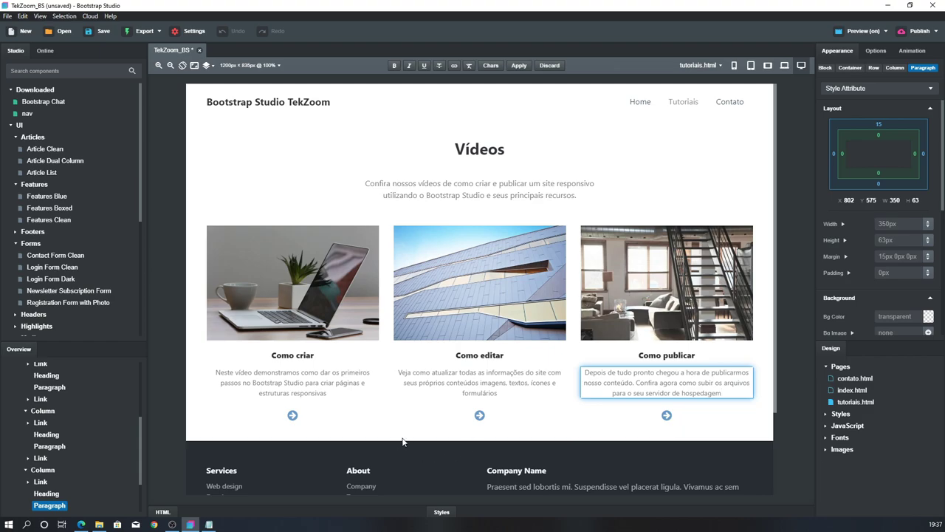
pyautogui.click(336, 409)
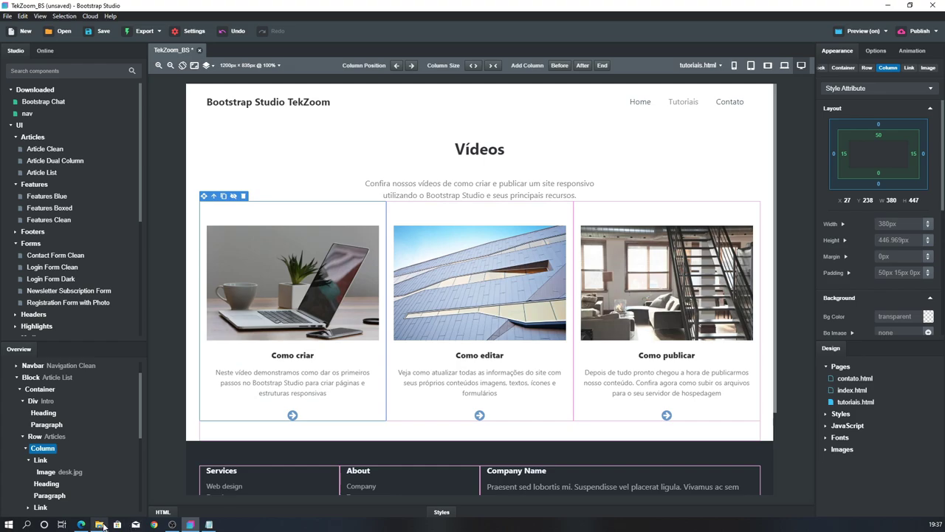
# Import BS_img_01.png from the Conteudos folder as the first card's image
pyautogui.click(99, 525)
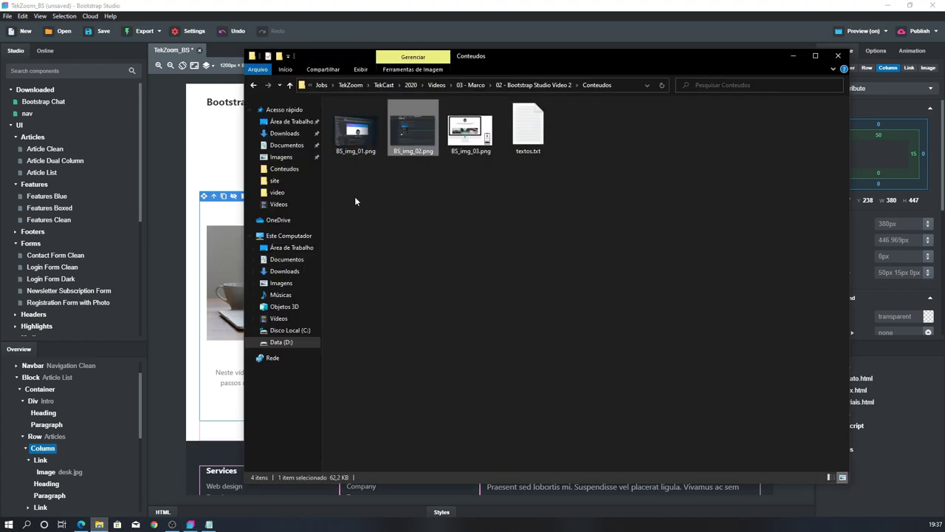
pyautogui.click(624, 84)
pyautogui.click(530, 5)
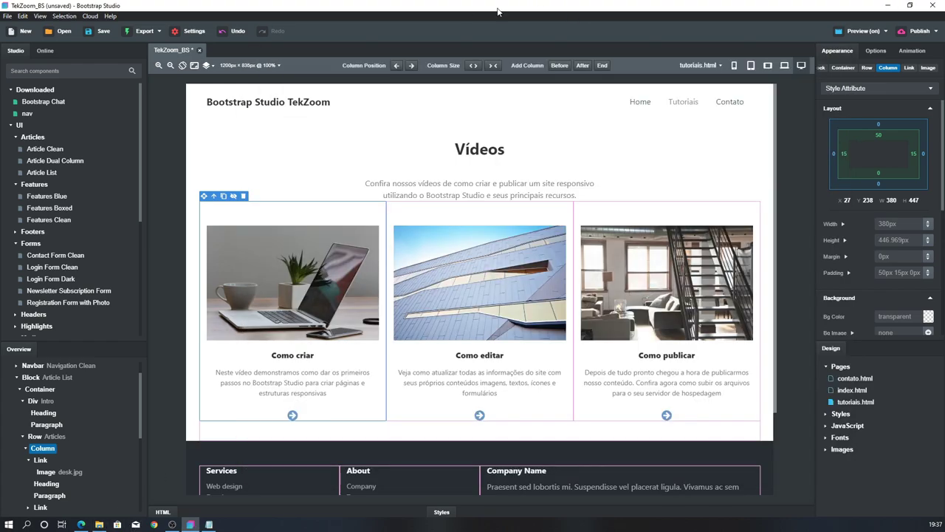
pyautogui.click(305, 258)
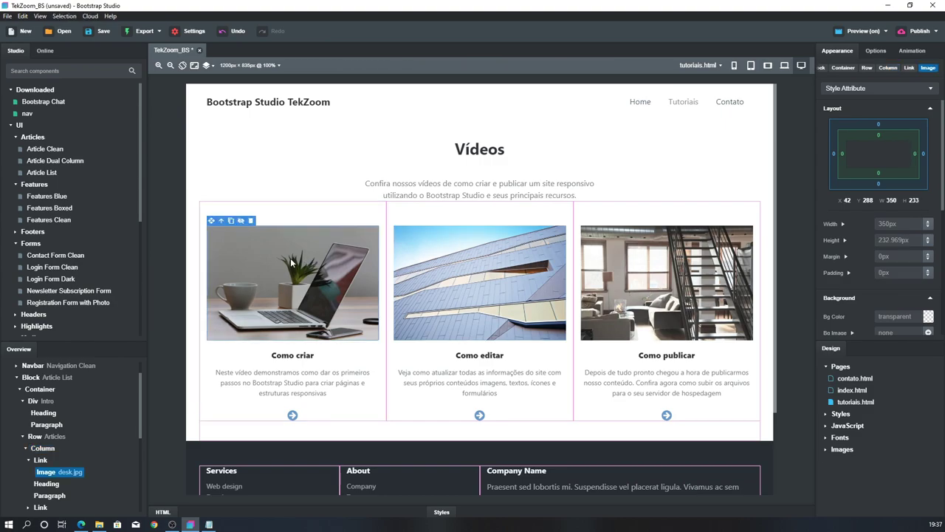
pyautogui.doubleClick(291, 258)
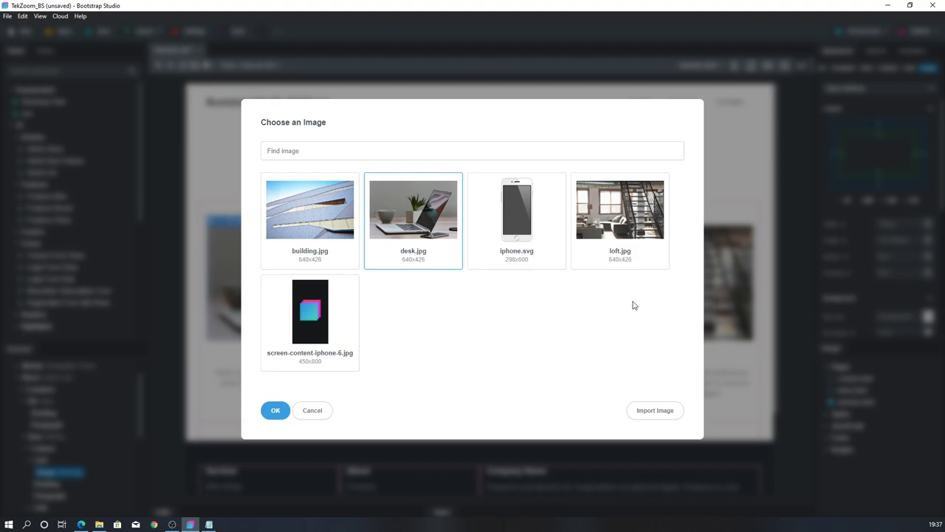
pyautogui.click(659, 411)
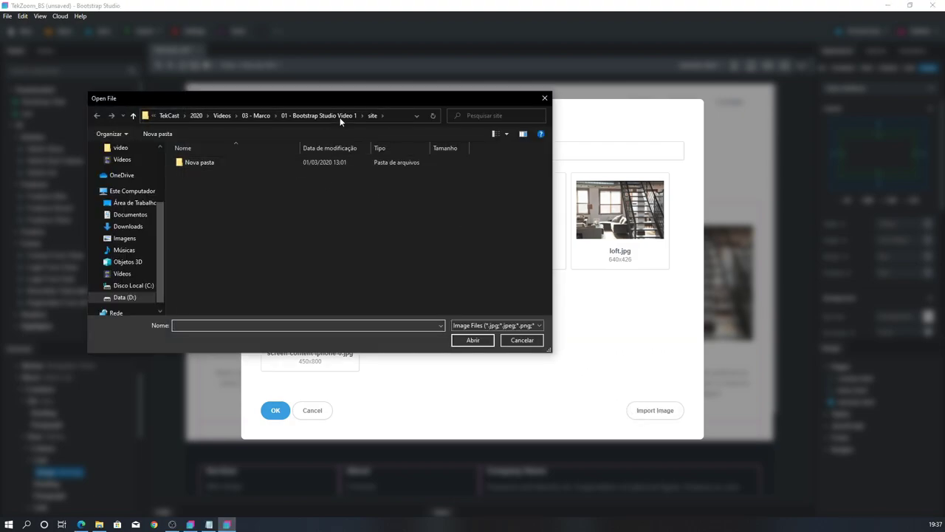
pyautogui.click(395, 114)
pyautogui.hotkey('ctrl', 'v')
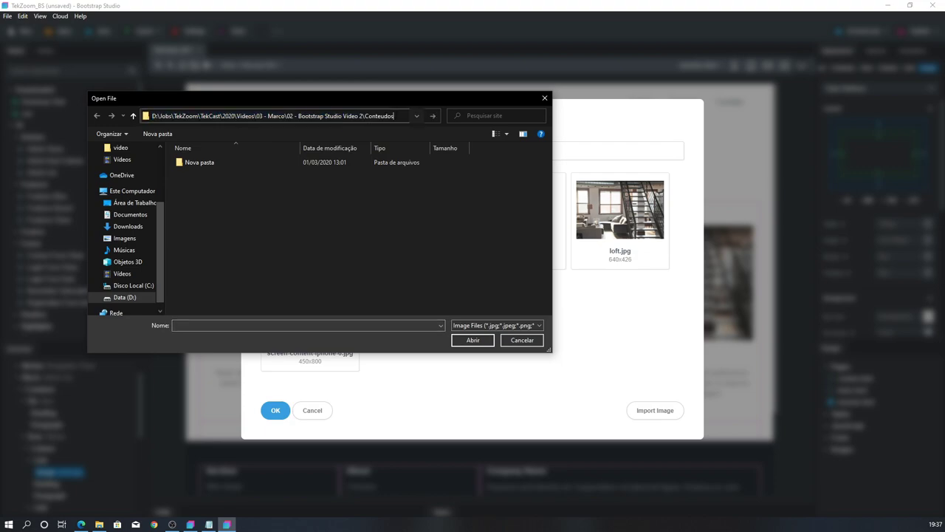
pyautogui.press('Return')
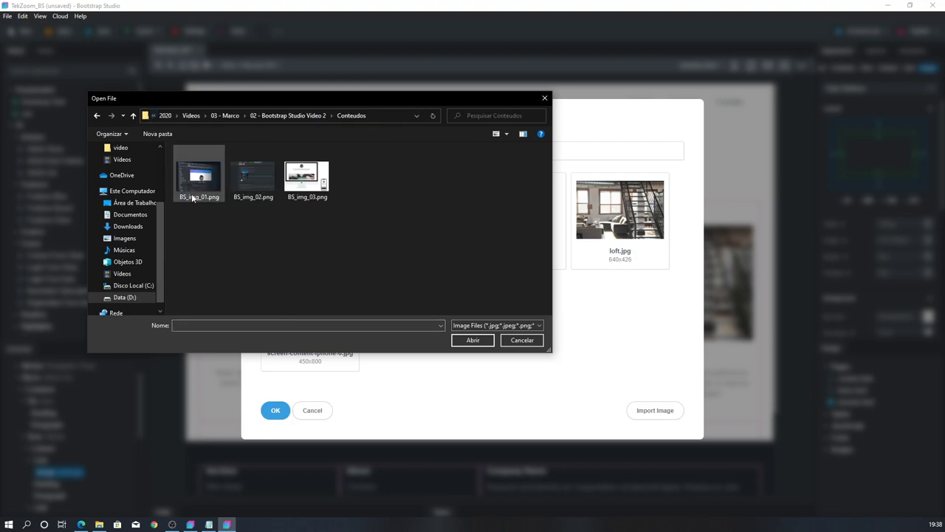
pyautogui.doubleClick(208, 181)
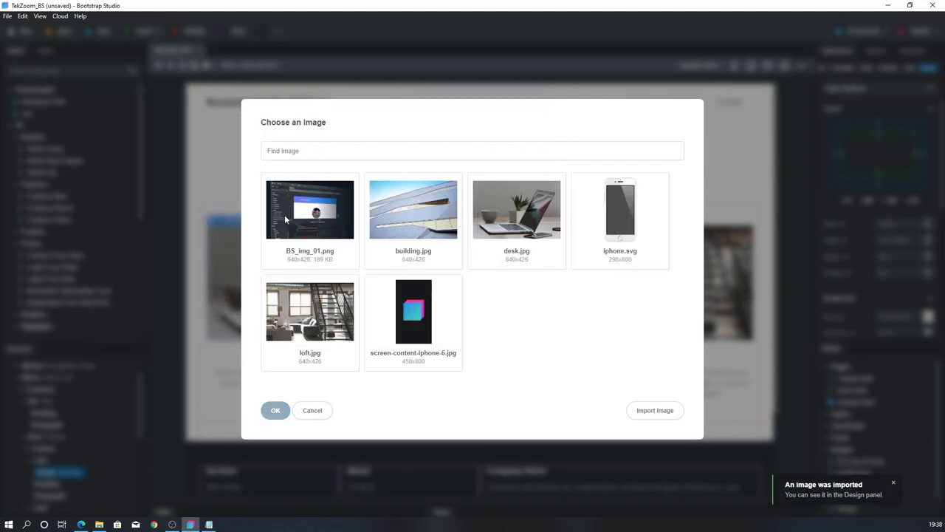
pyautogui.click(285, 216)
pyautogui.click(272, 414)
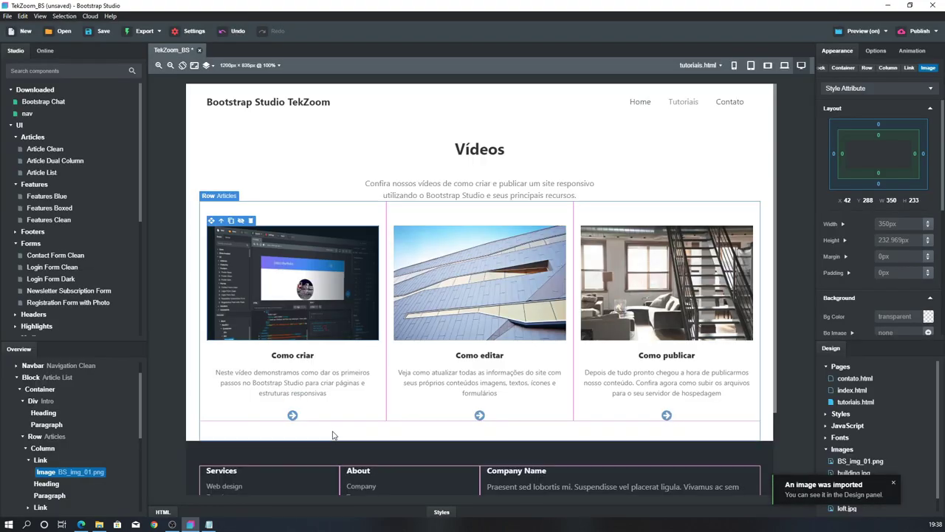
# Import BS_img_02.png as the middle card's image, replacing the building photo
pyautogui.click(469, 294)
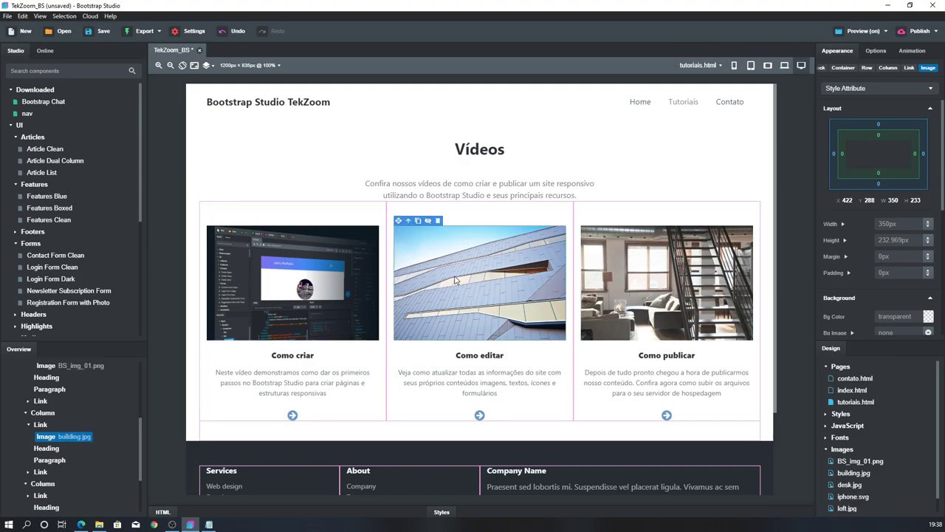
pyautogui.doubleClick(455, 280)
pyautogui.click(663, 410)
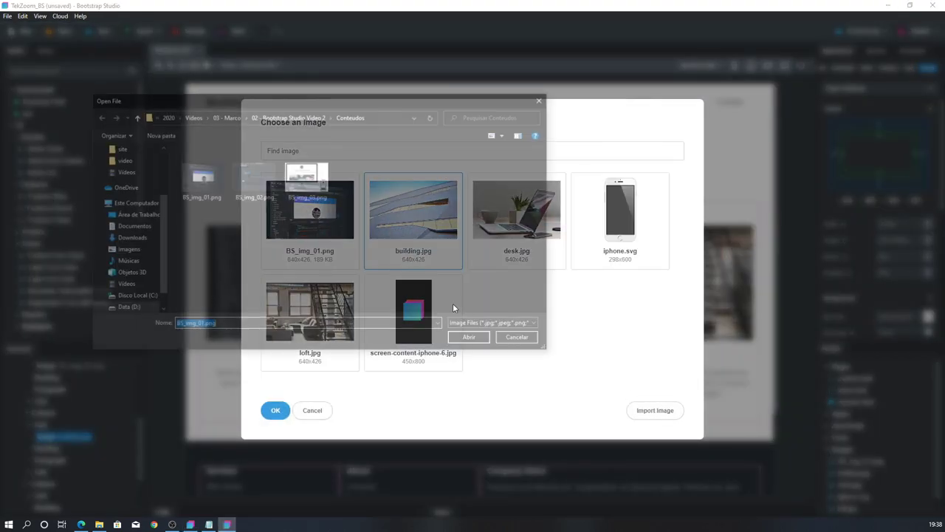
pyautogui.click(265, 176)
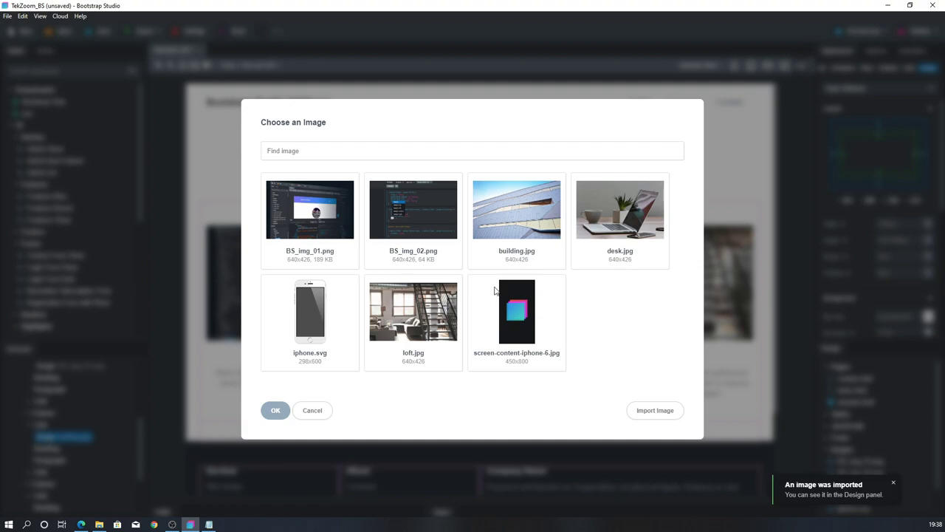
pyautogui.click(425, 217)
pyautogui.click(272, 412)
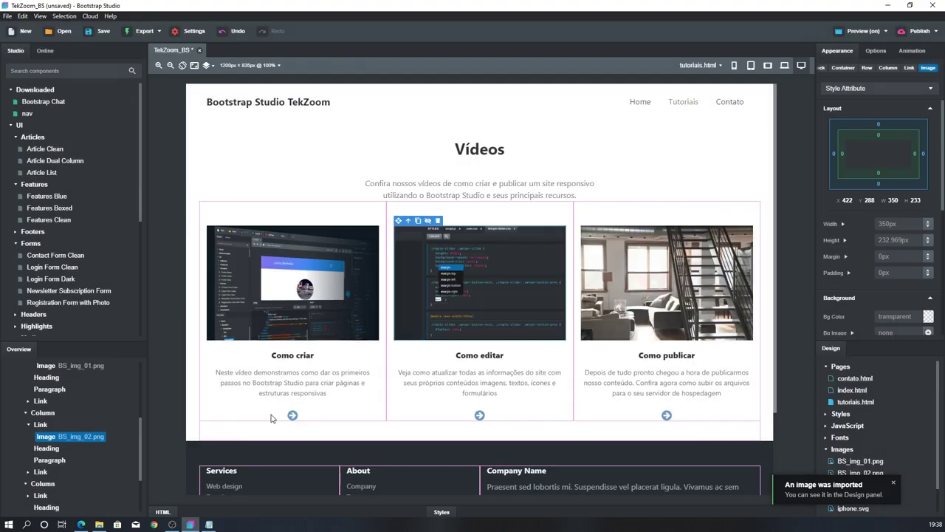
# Import BS_img_03.png as the right card's image, replacing the loft photo
pyautogui.click(643, 288)
pyautogui.doubleClick(622, 277)
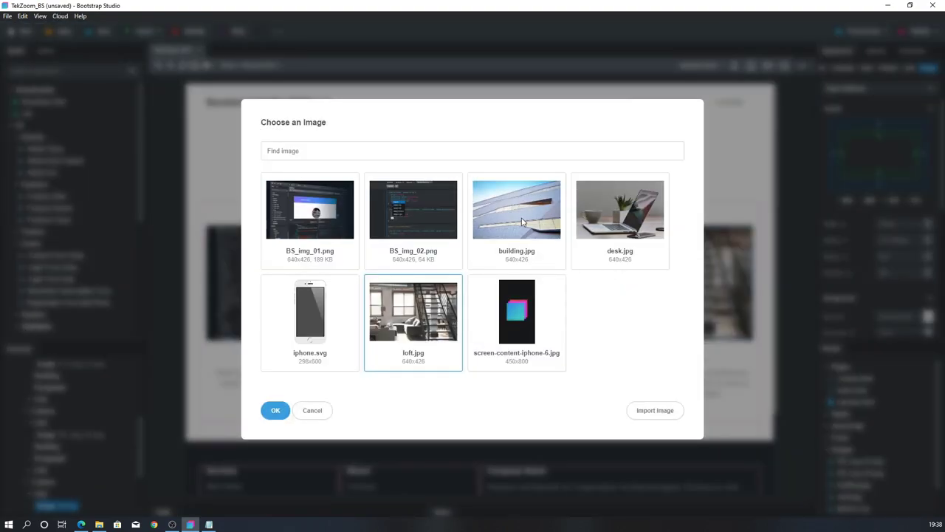
pyautogui.click(639, 410)
pyautogui.doubleClick(307, 175)
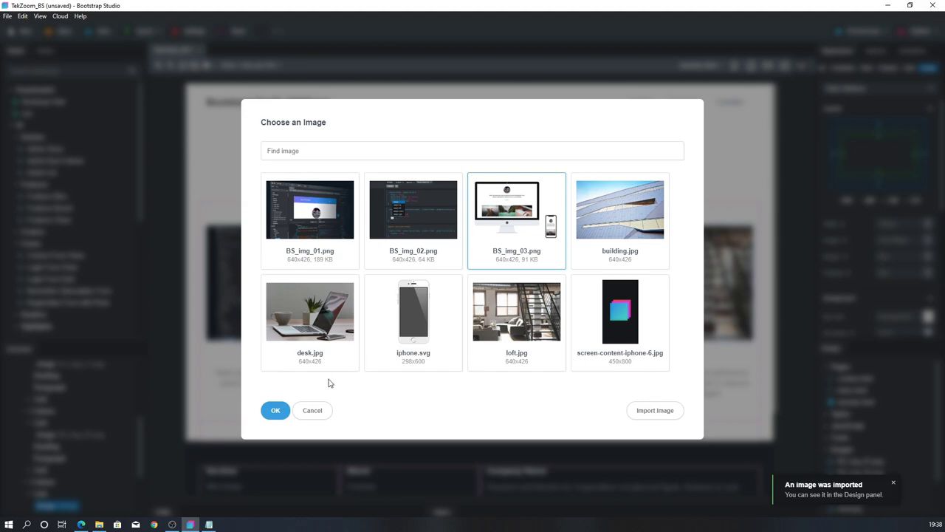
pyautogui.click(274, 411)
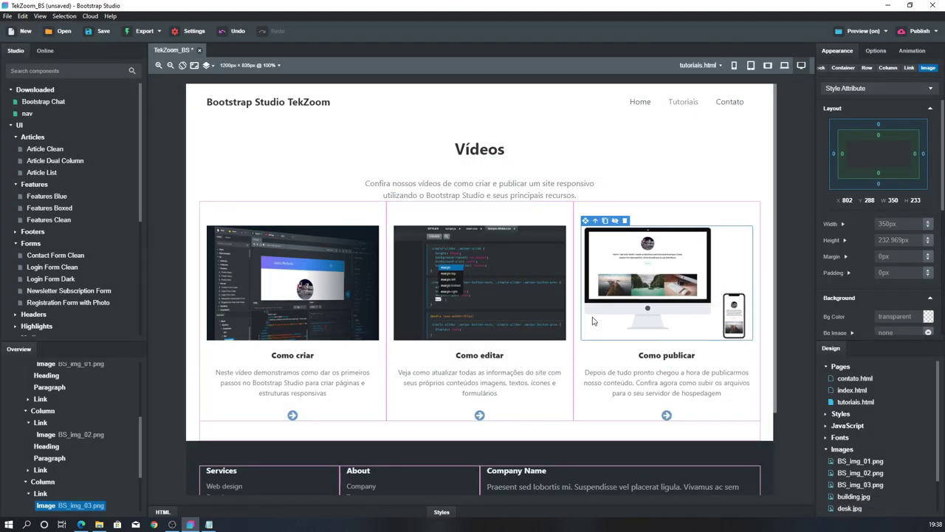
pyautogui.click(330, 296)
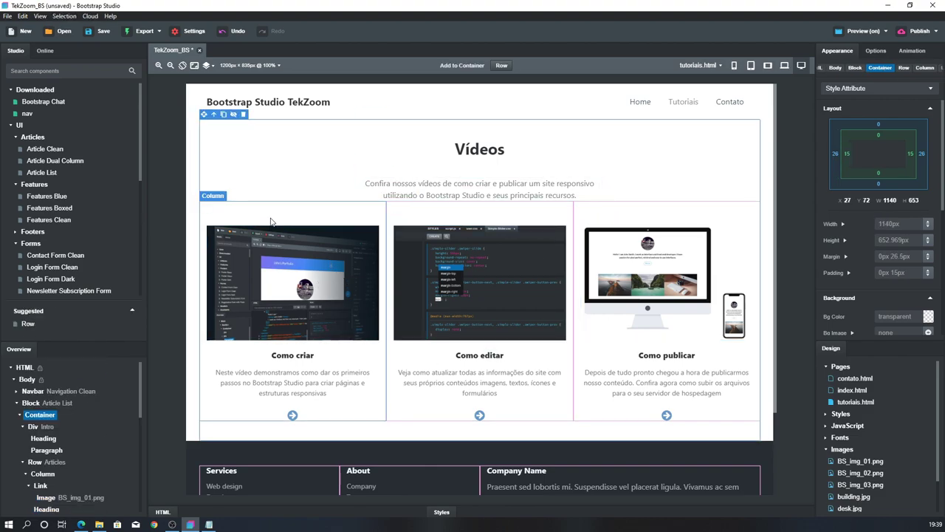
# Check the new images and arrow icons on all three video cards
pyautogui.click(464, 251)
pyautogui.click(672, 277)
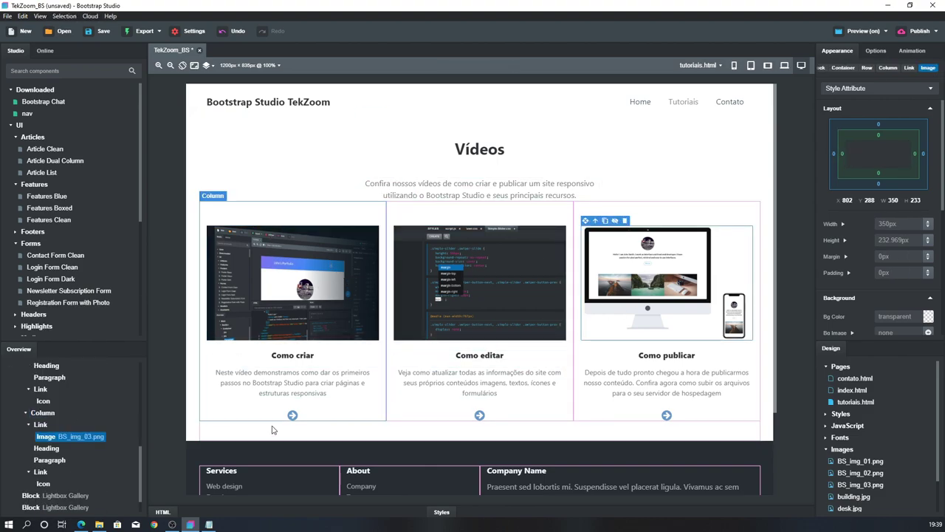
pyautogui.click(292, 415)
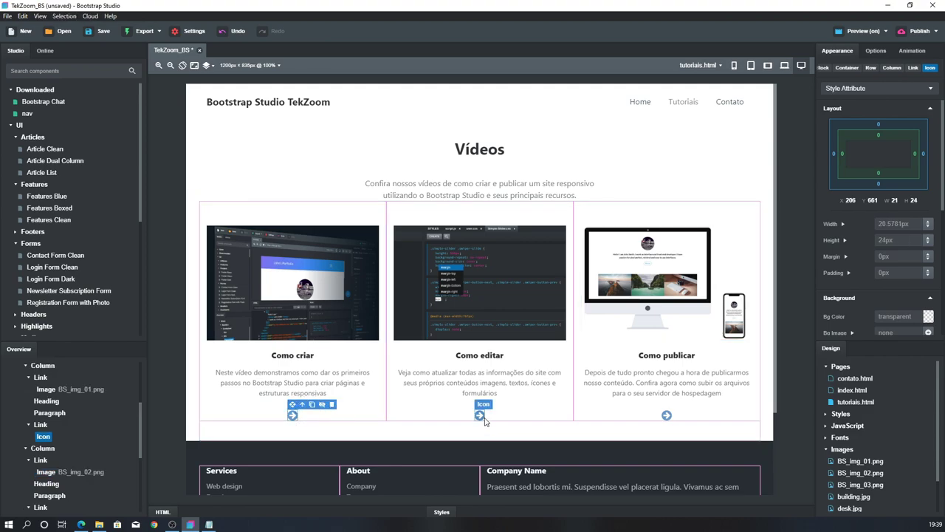
pyautogui.click(480, 415)
pyautogui.click(667, 416)
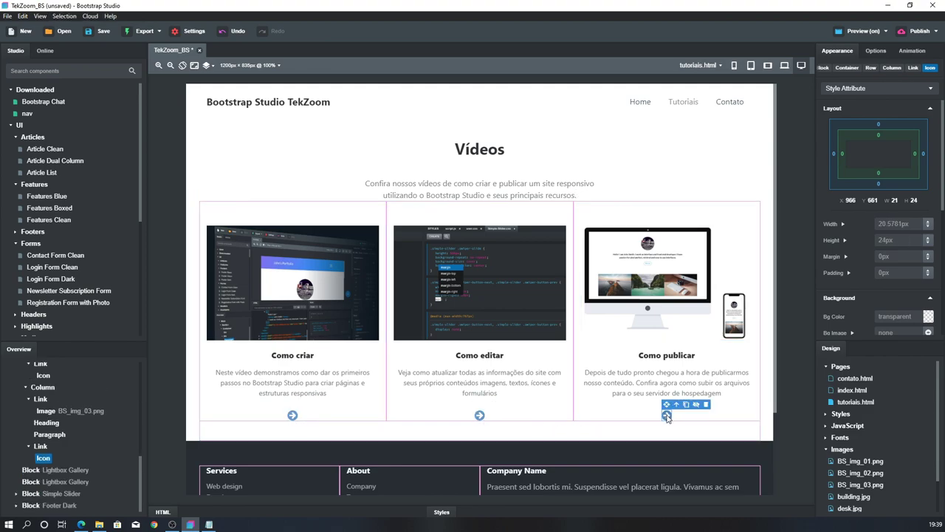
# Select the Link wrapping the first card's image in Options, then switch to Edge
pyautogui.click(273, 277)
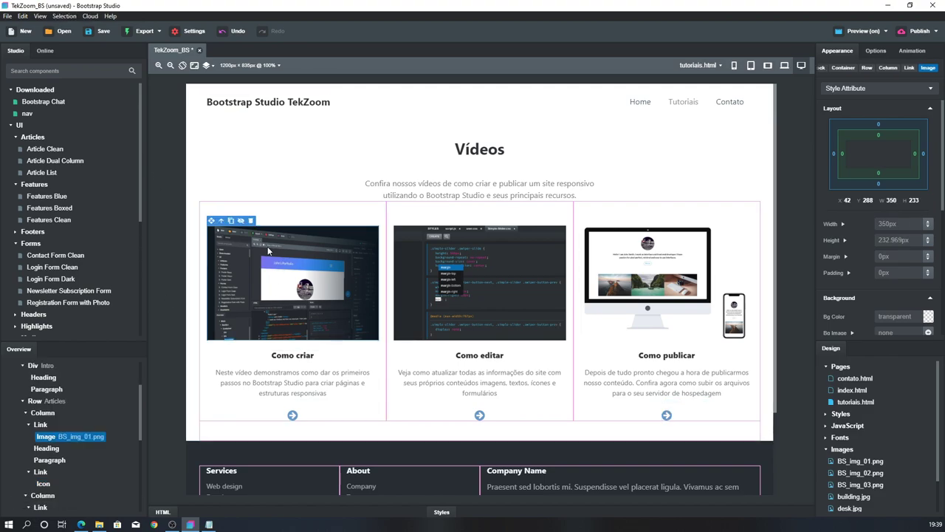
pyautogui.click(878, 50)
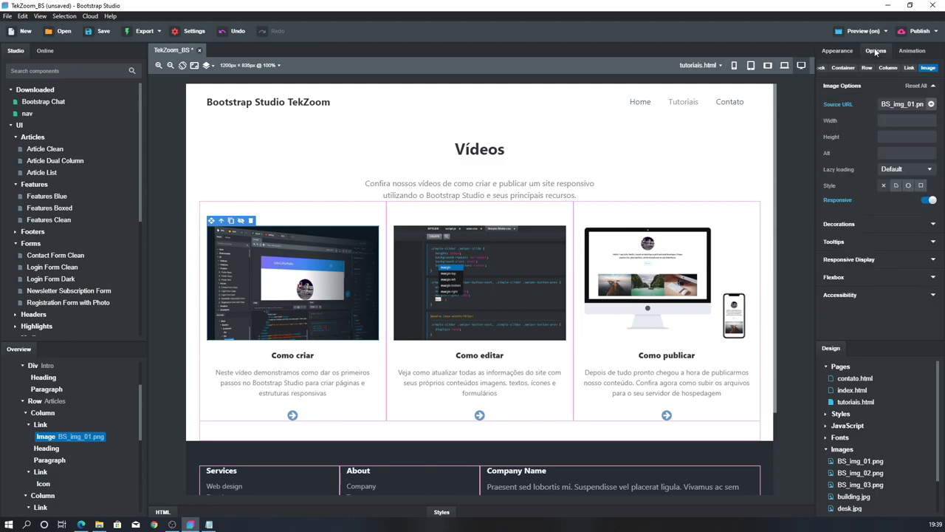
pyautogui.click(909, 68)
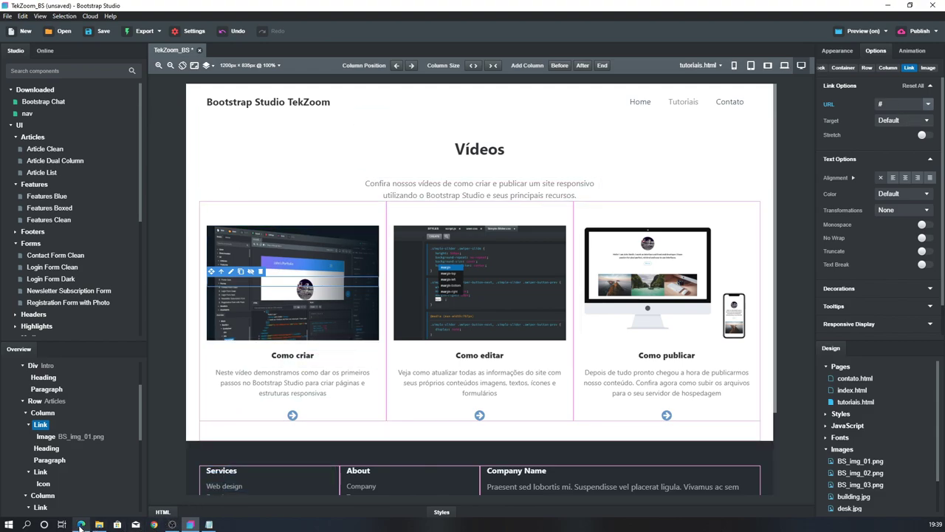
pyautogui.click(81, 524)
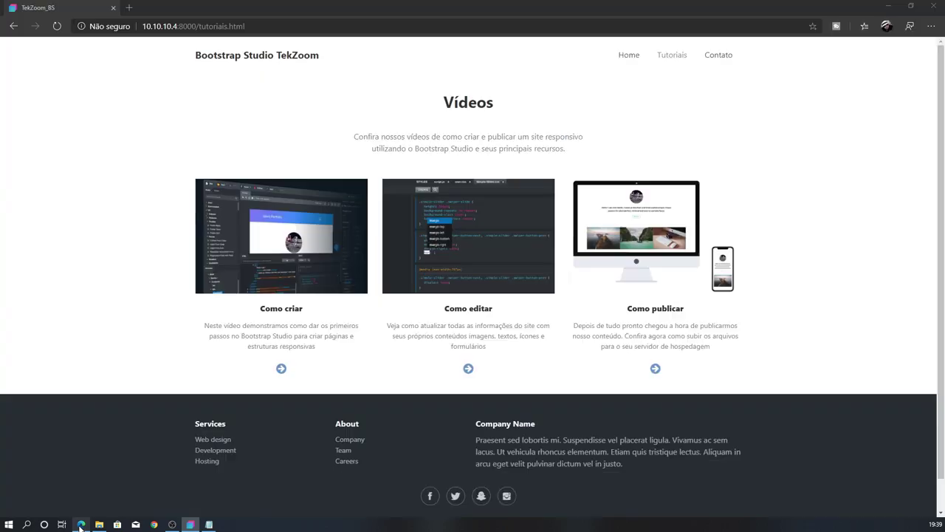
# Go to the TekZoom YouTube channel from the address-bar suggestion
pyautogui.click(167, 26)
pyautogui.write('you')
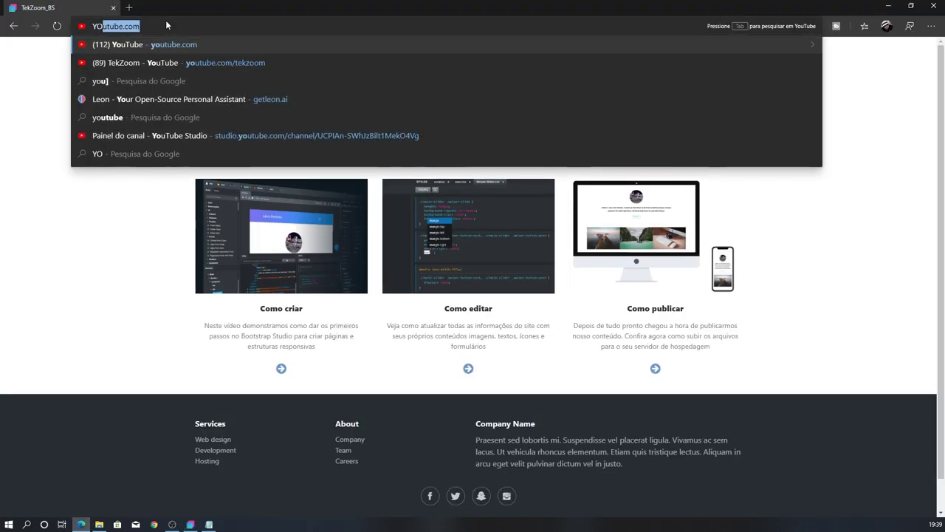
pyautogui.press('Down')
pyautogui.press('Return')
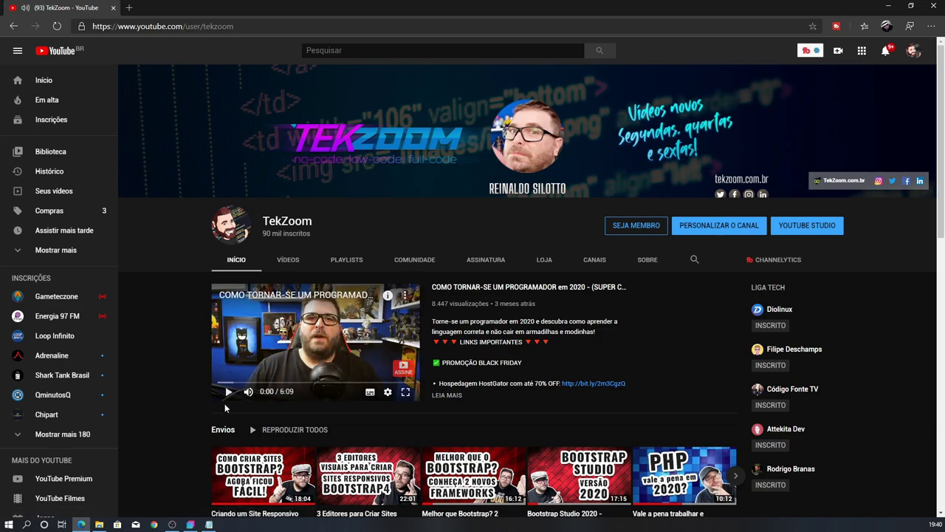
# Open the channel's first upload, the Bootstrap Studio 2020 intro, and cut its URL to the clipboard
pyautogui.scroll(-1, 175, 361)
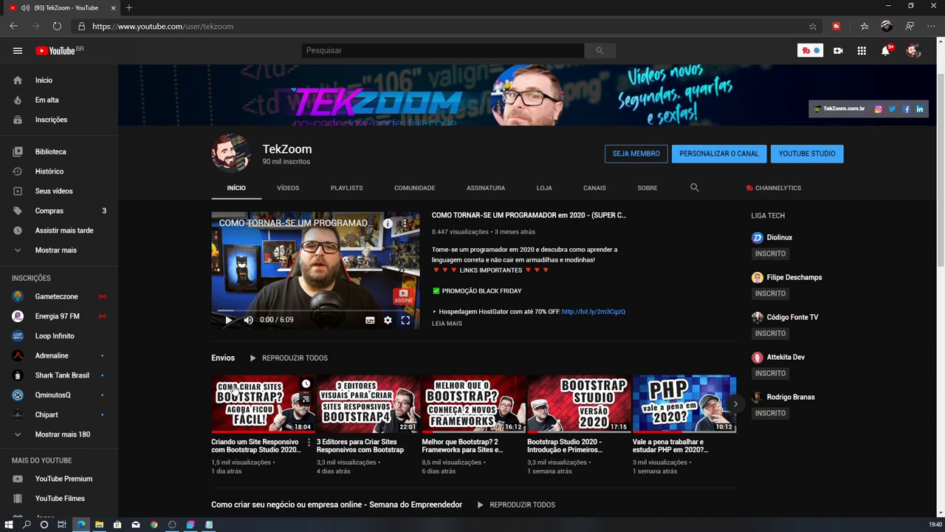
pyautogui.click(246, 395)
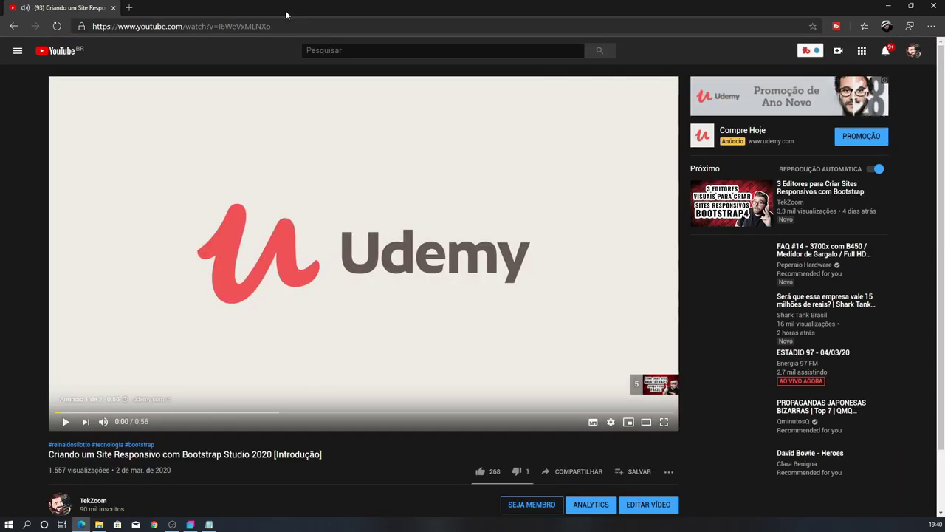
pyautogui.click(292, 26)
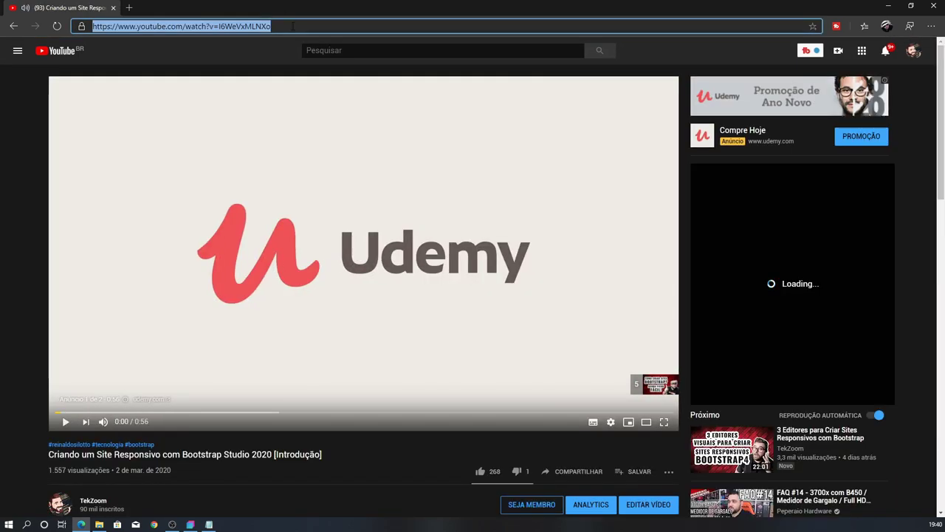
pyautogui.press('BackSpace')
# Link the first card's image to the YouTube intro URL with Target Blank, then save and preview
pyautogui.click(928, 6)
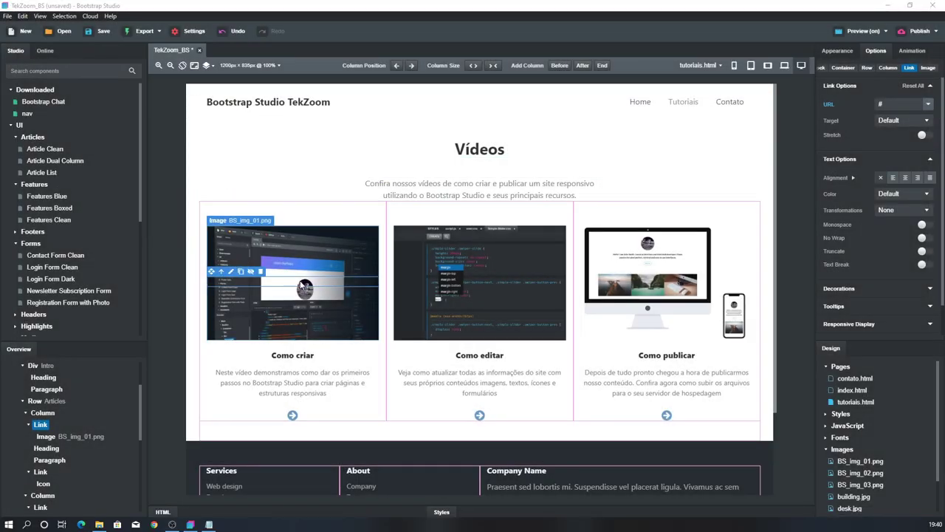
pyautogui.hotkey('ctrl', 'v')
pyautogui.hotkey('ctrl', 'a')
pyautogui.hotkey('ctrl', 'c')
pyautogui.click(932, 120)
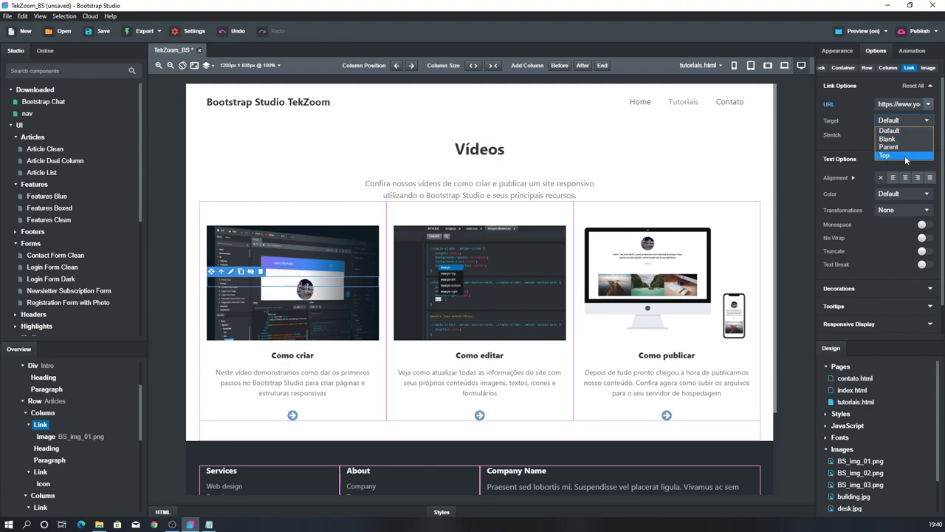
pyautogui.click(887, 139)
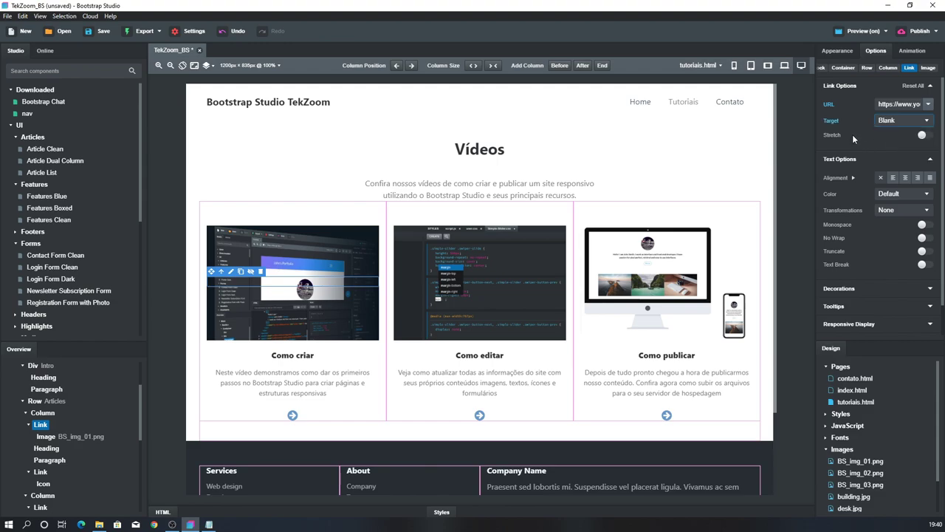
pyautogui.hotkey('ctrl', 's')
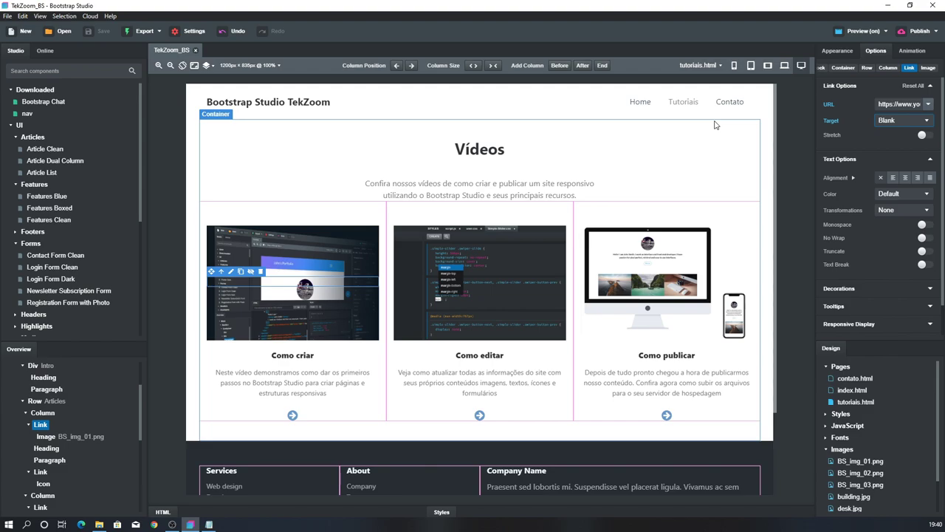
pyautogui.click(870, 32)
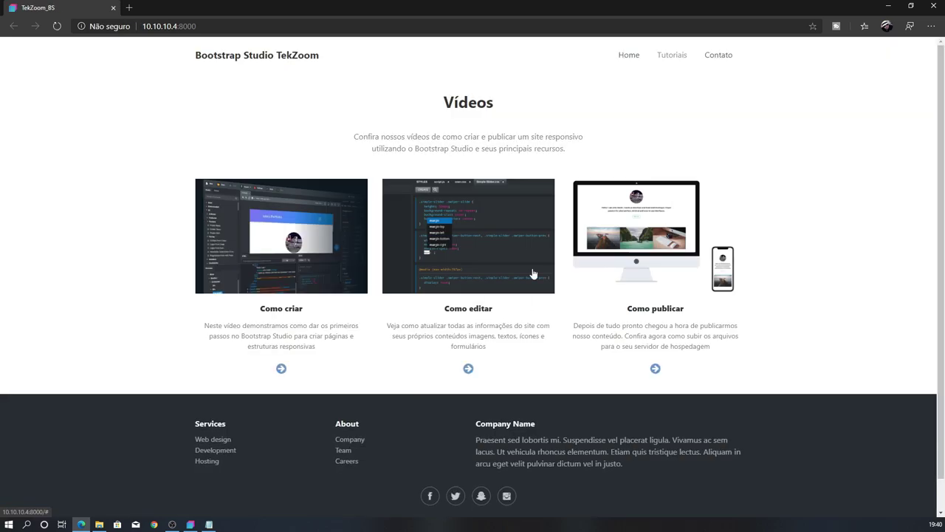
# Test that the Como criar image opens YouTube in a new tab, close that tab, and return
pyautogui.click(256, 234)
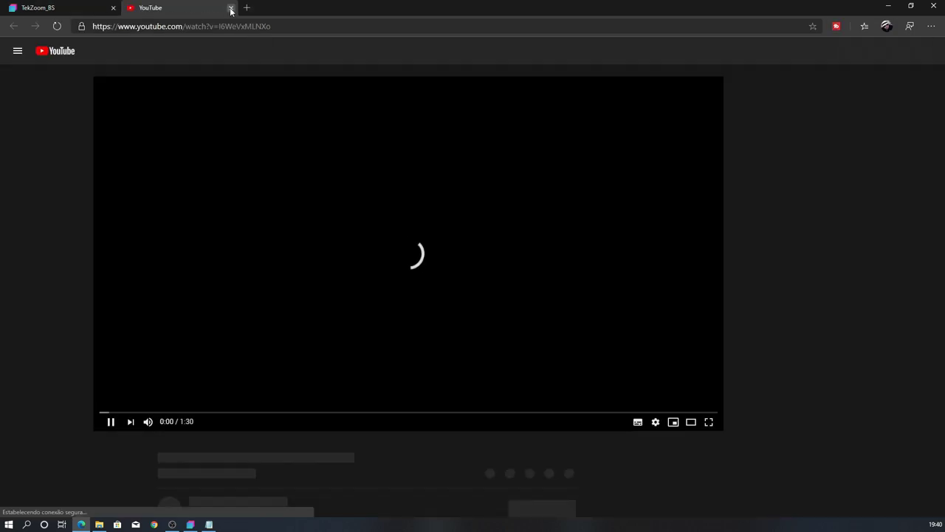
pyautogui.click(231, 8)
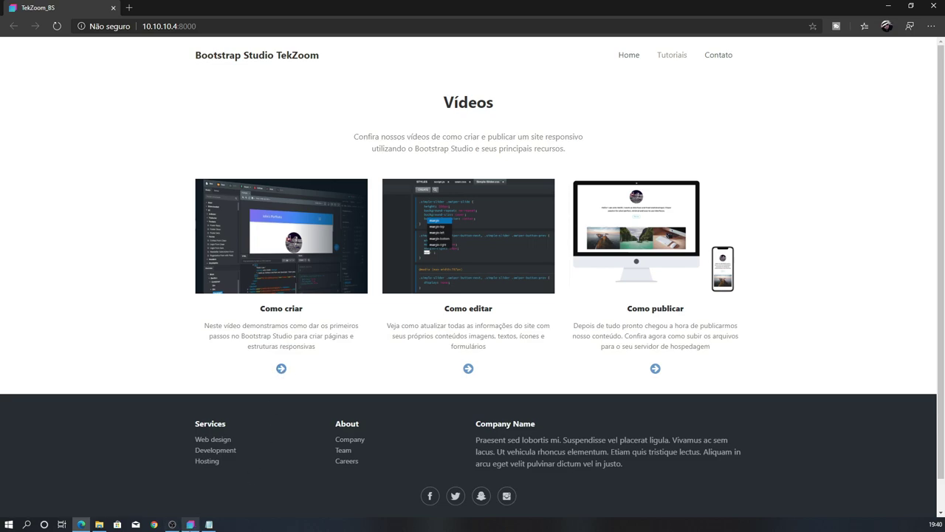
pyautogui.click(191, 524)
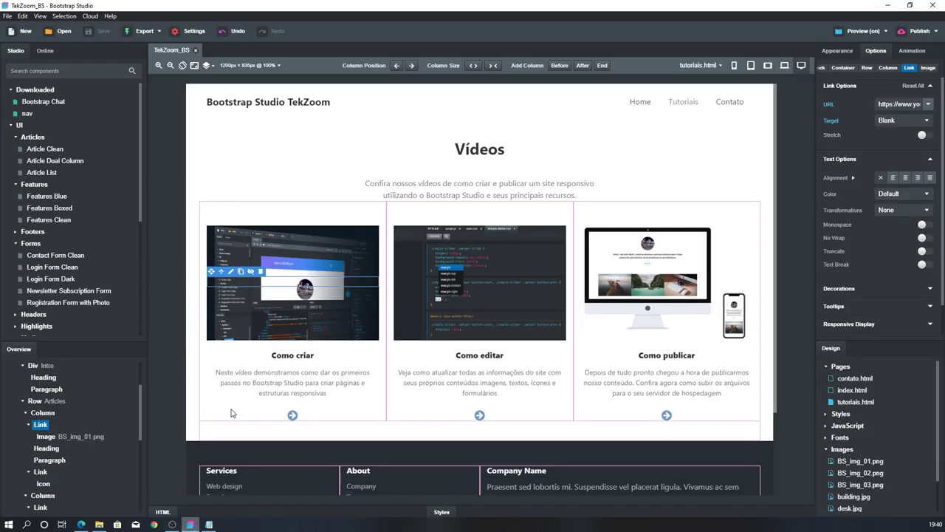
# Give the Como criar arrow's Link the same YouTube URL with Target Blank, save, and return to preview
pyautogui.click(294, 417)
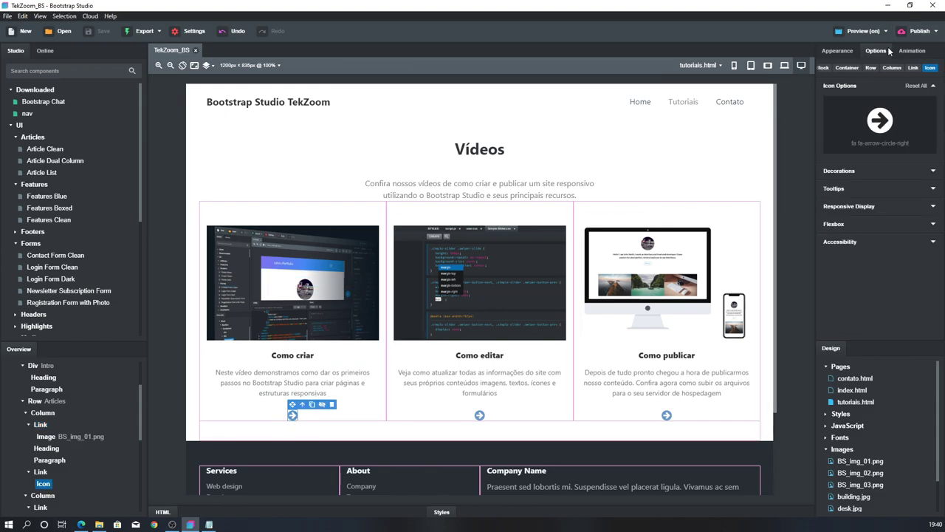
pyautogui.click(914, 67)
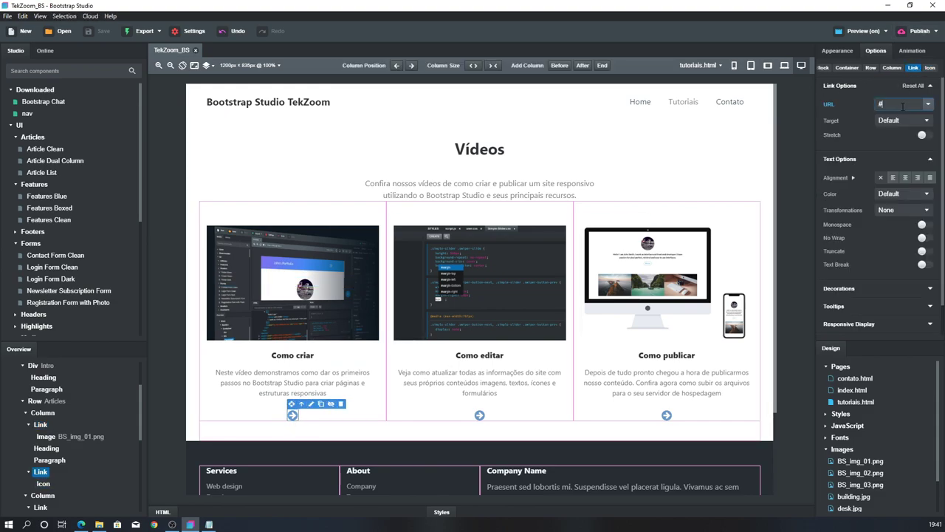
pyautogui.hotkey('ctrl', 'v')
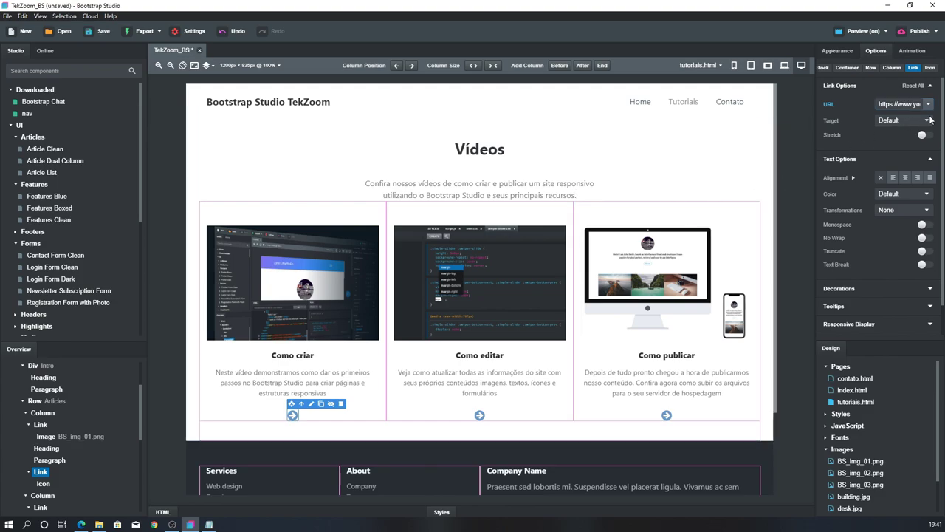
pyautogui.click(929, 120)
pyautogui.click(890, 134)
pyautogui.hotkey('ctrl', 's')
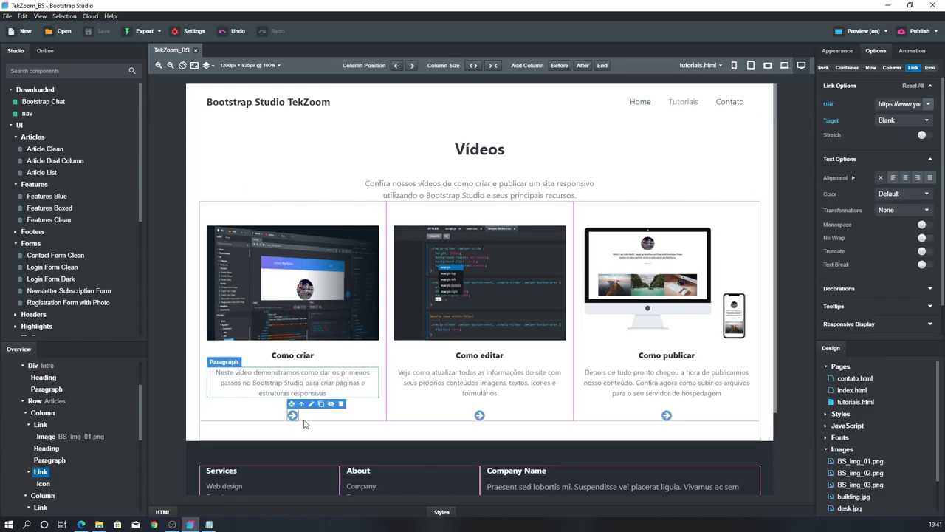
pyautogui.click(81, 524)
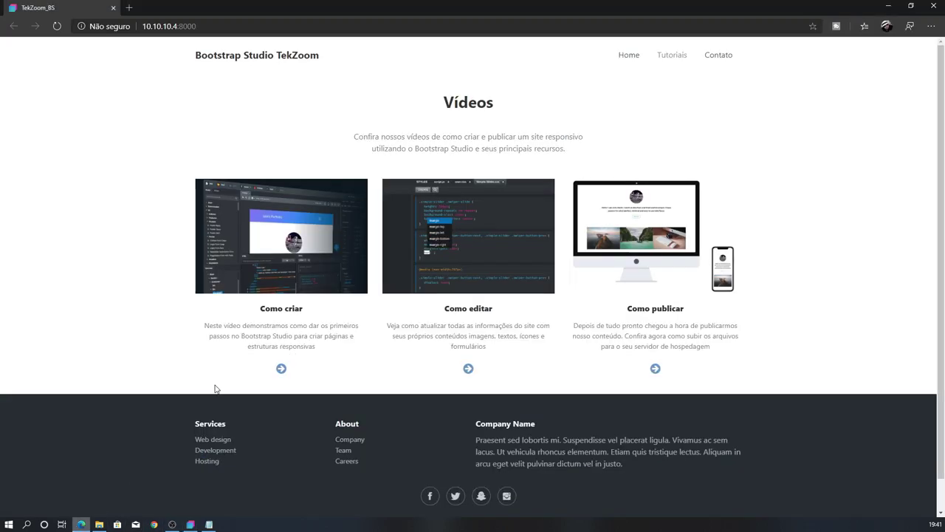
# Test that the Como criar arrow opens the YouTube video in a new tab, then close it and return
pyautogui.click(280, 368)
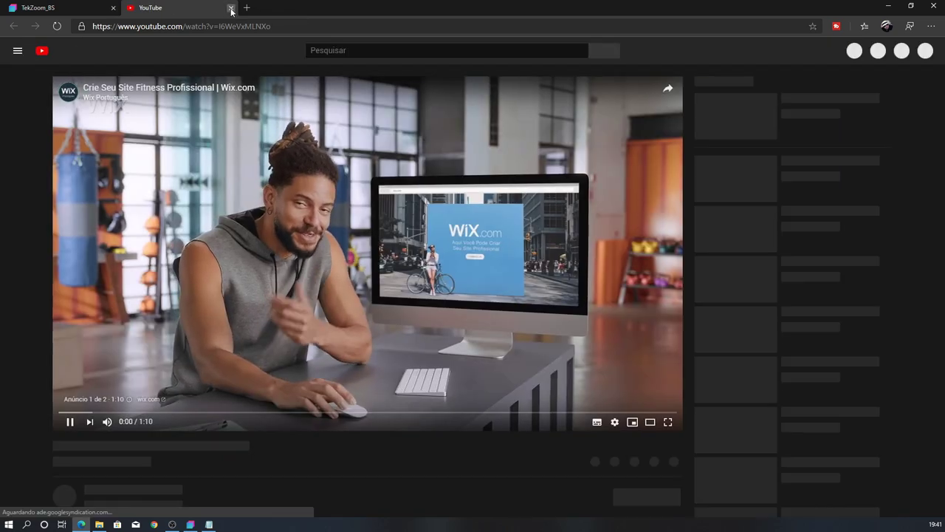
pyautogui.click(231, 8)
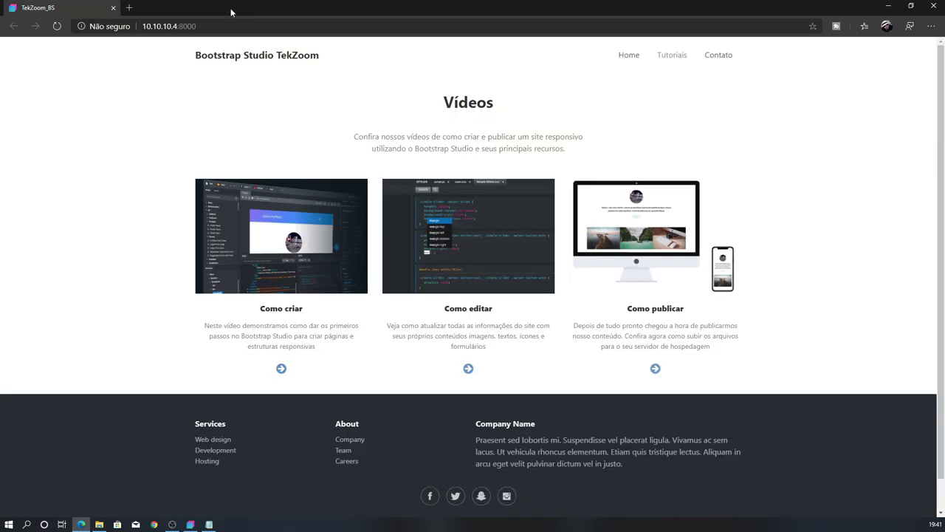
pyautogui.click(190, 524)
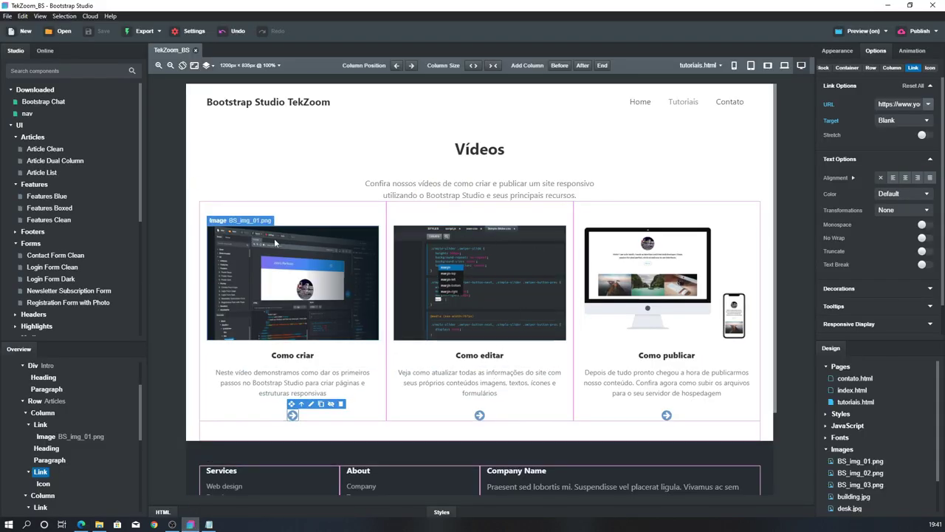
# Select the second and third card images, then show the page list with contato, index and tutoriais
pyautogui.click(428, 255)
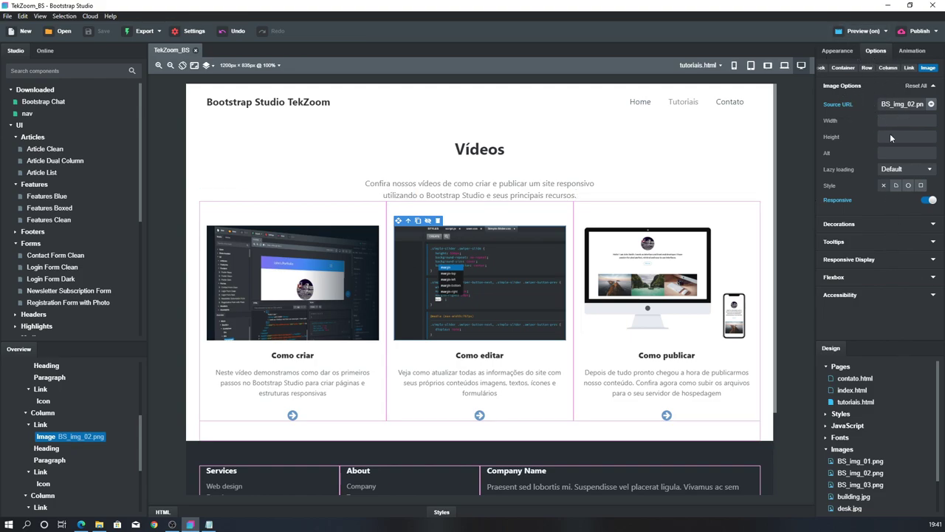
pyautogui.click(604, 239)
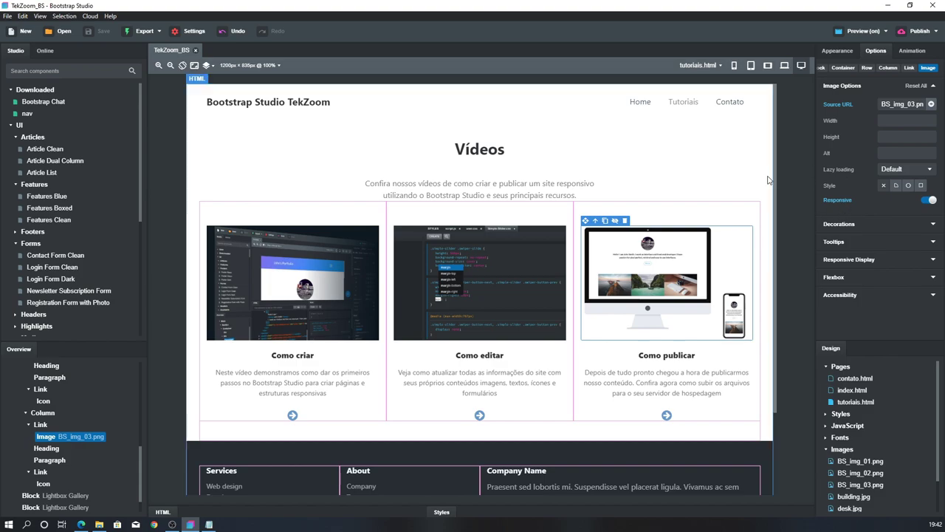
pyautogui.click(705, 65)
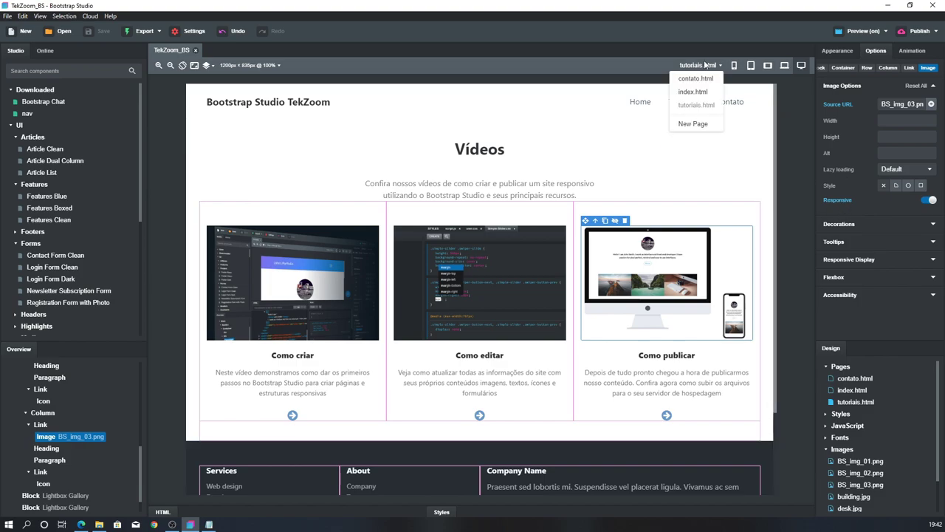
# On contato.html, delete the error message under the Email field
pyautogui.click(695, 78)
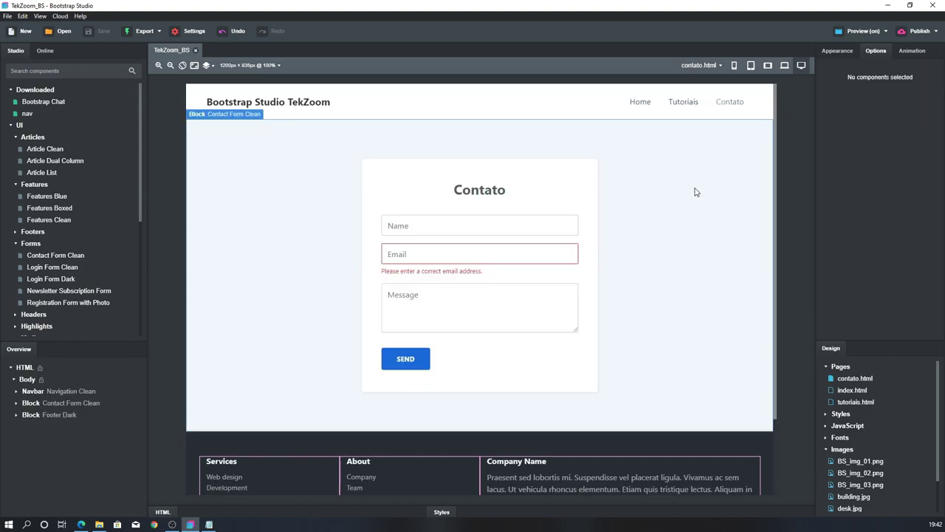
pyautogui.click(415, 231)
pyautogui.click(425, 254)
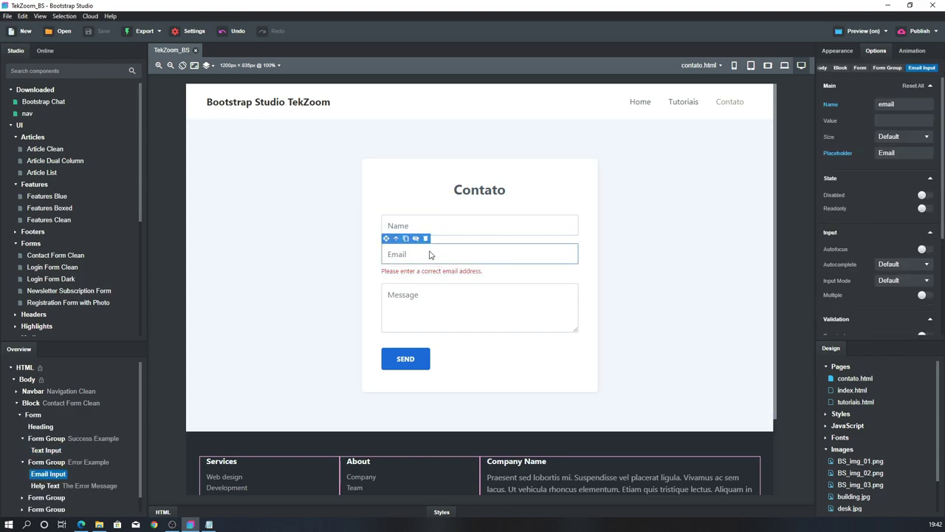
pyautogui.click(385, 272)
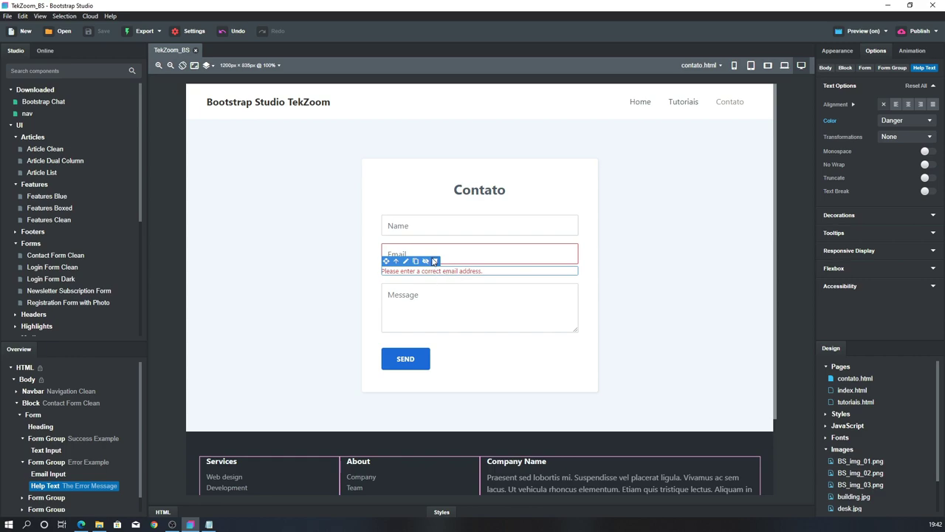
pyautogui.click(435, 260)
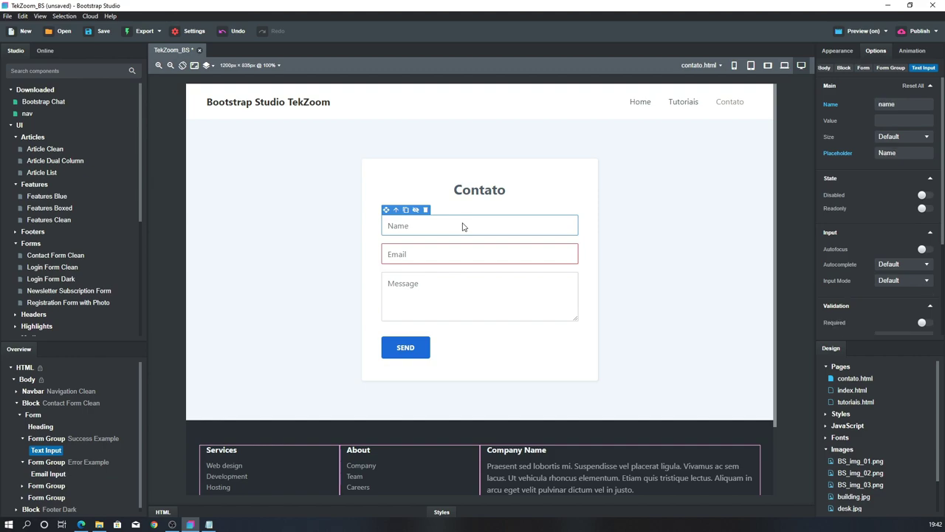
# Change the Name input's placeholder to 'Nome'
pyautogui.click(418, 310)
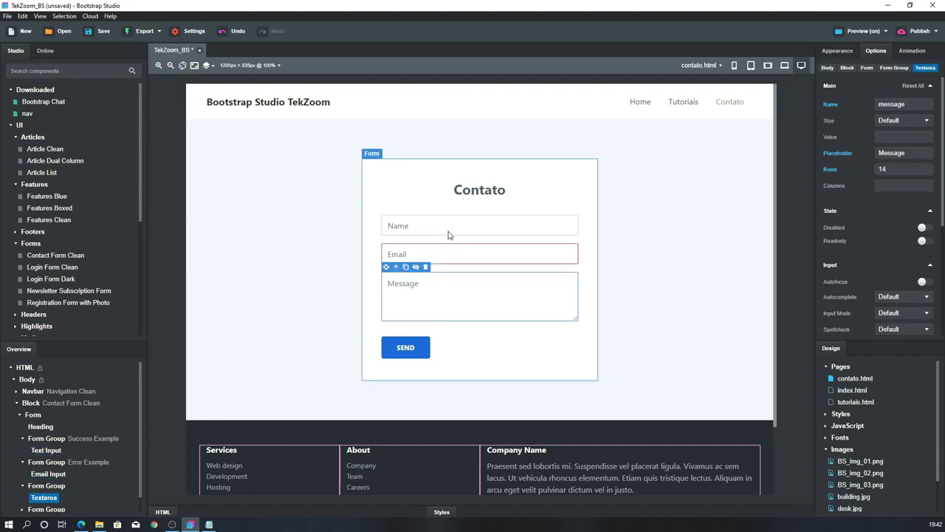
pyautogui.click(420, 229)
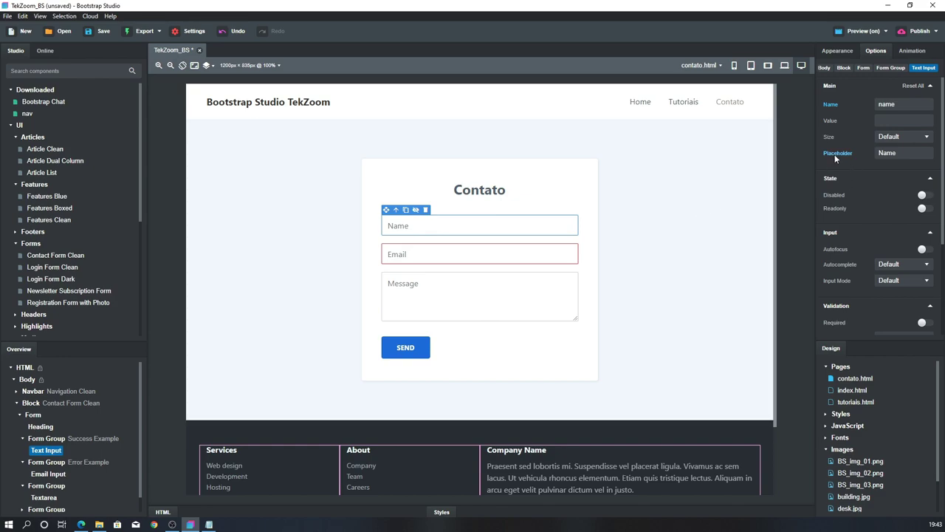
pyautogui.doubleClick(899, 152)
pyautogui.write('N')
pyautogui.press('Return')
# Change the Message text area's placeholder to 'Mensagem'
pyautogui.click(440, 253)
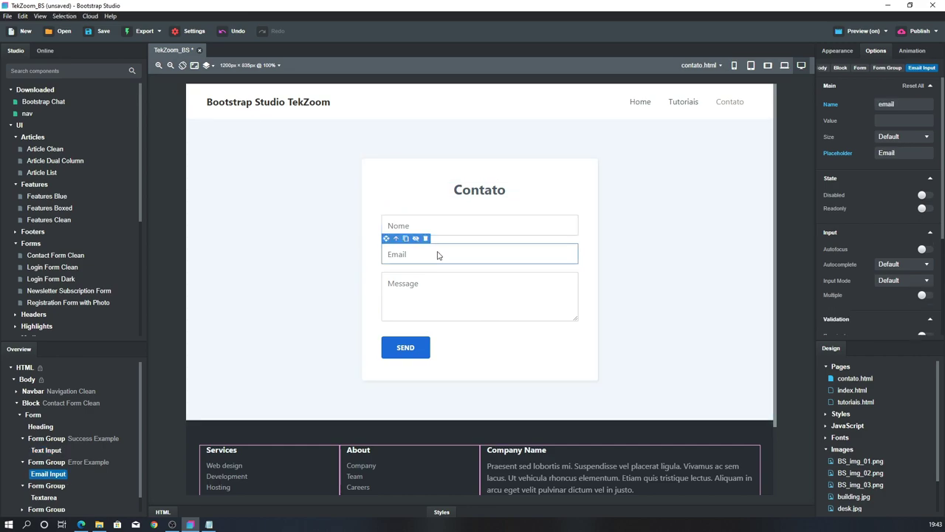
pyautogui.click(440, 297)
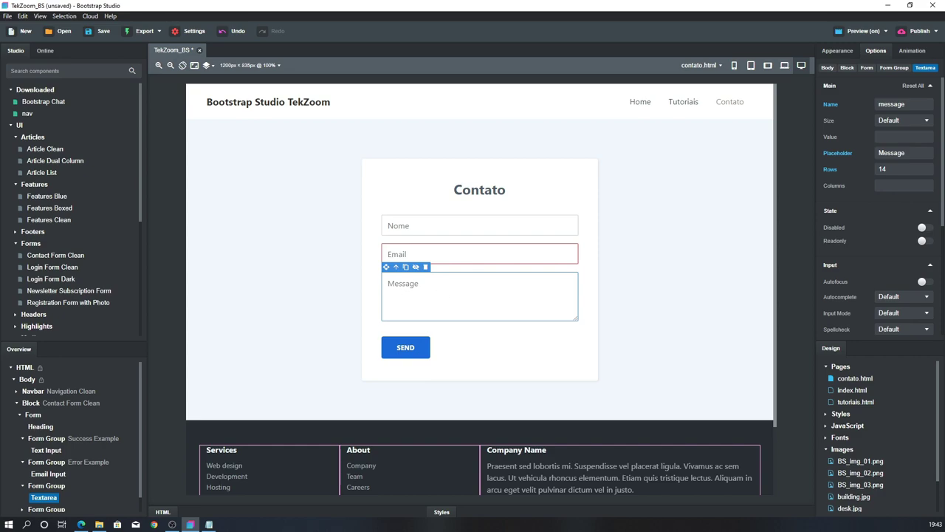
pyautogui.click(925, 151)
pyautogui.write('M<ensagem')
pyautogui.click(628, 166)
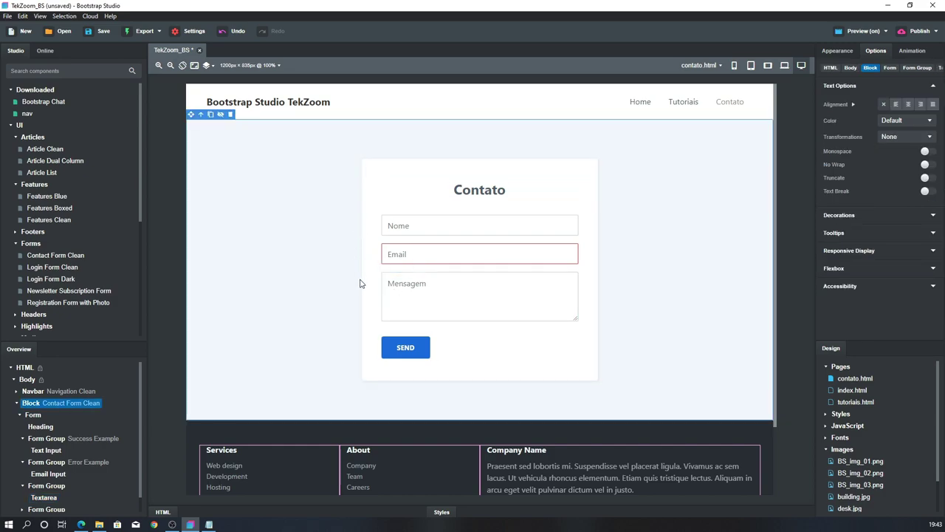
pyautogui.click(416, 255)
pyautogui.click(422, 289)
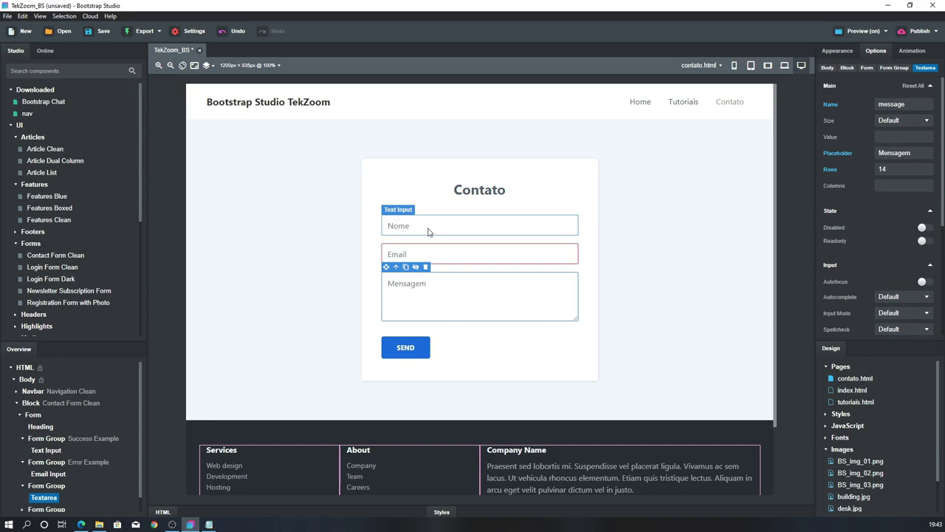
# Switch on Required under Validation for the Nome, Email and Mensagem fields
pyautogui.click(429, 229)
pyautogui.click(439, 254)
pyautogui.click(438, 290)
pyautogui.click(433, 232)
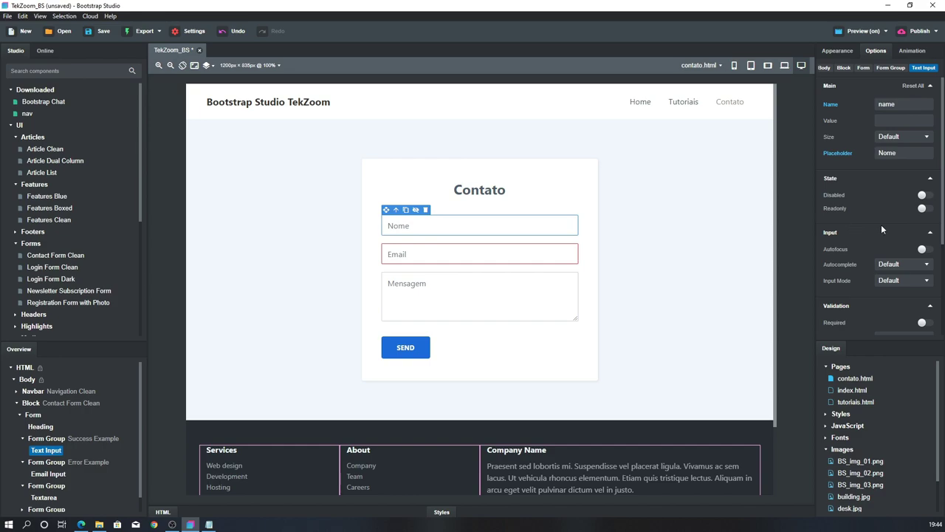
pyautogui.scroll(-1, 882, 229)
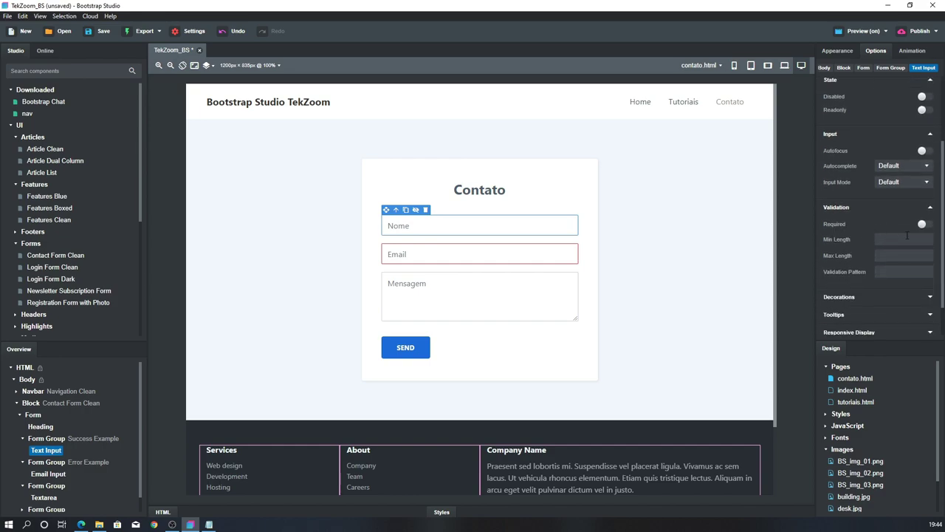
pyautogui.click(923, 223)
pyautogui.click(423, 251)
pyautogui.click(923, 237)
pyautogui.click(419, 297)
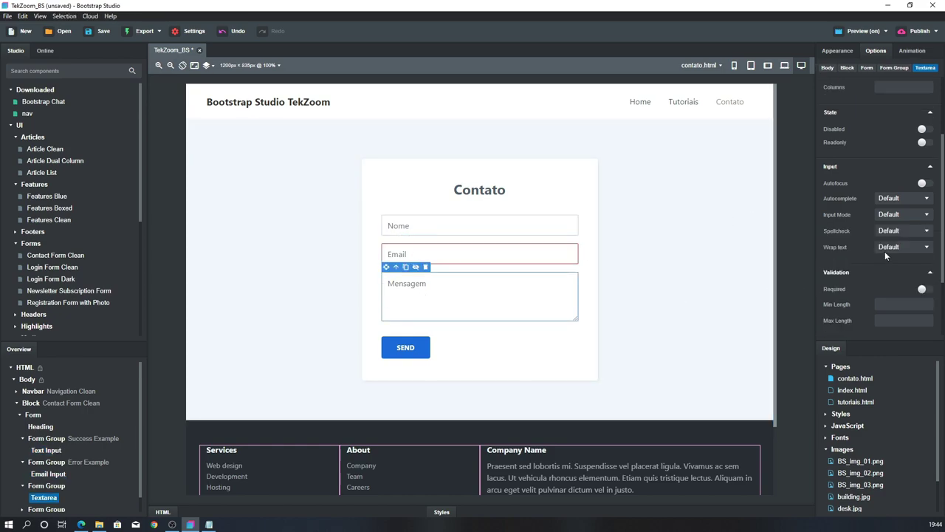
pyautogui.click(923, 289)
pyautogui.click(665, 261)
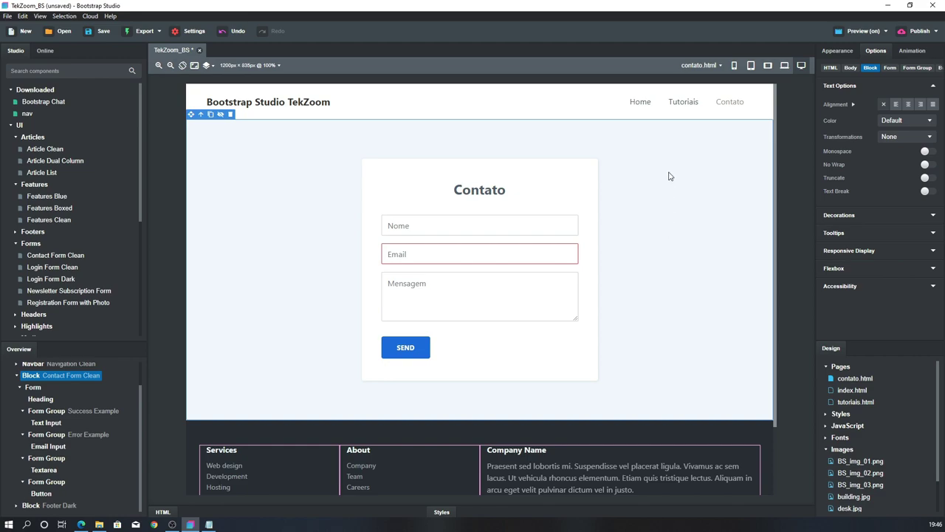
# Enable Smart Form in the Contato form's Options and open the Manage Recipients dialog
pyautogui.click(576, 174)
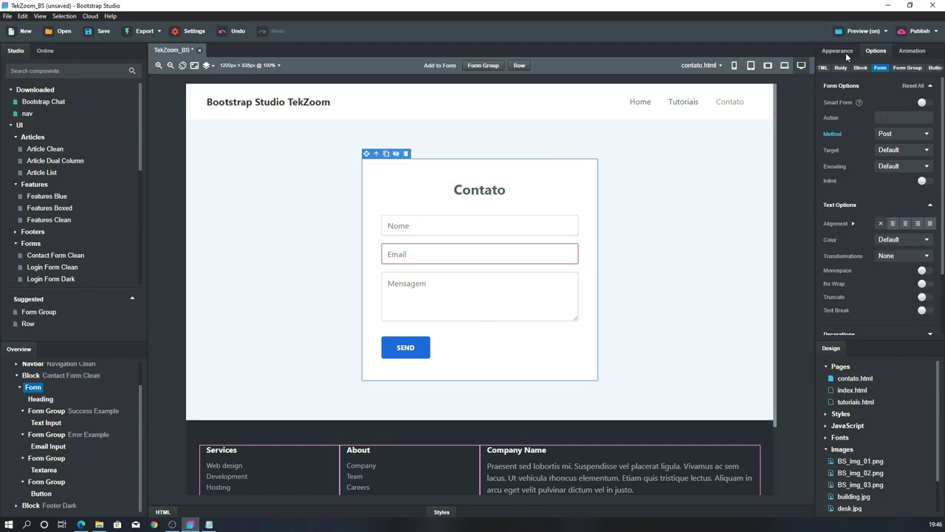
pyautogui.click(843, 51)
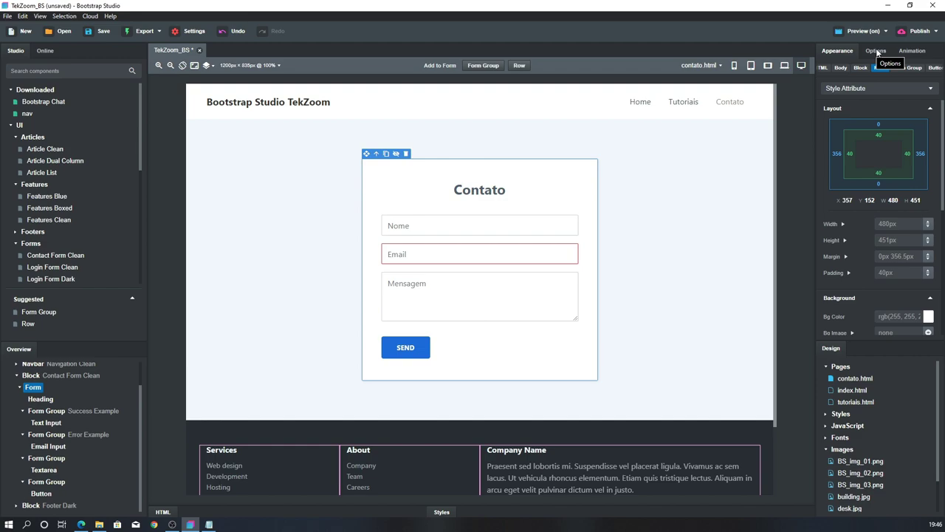
pyautogui.click(877, 51)
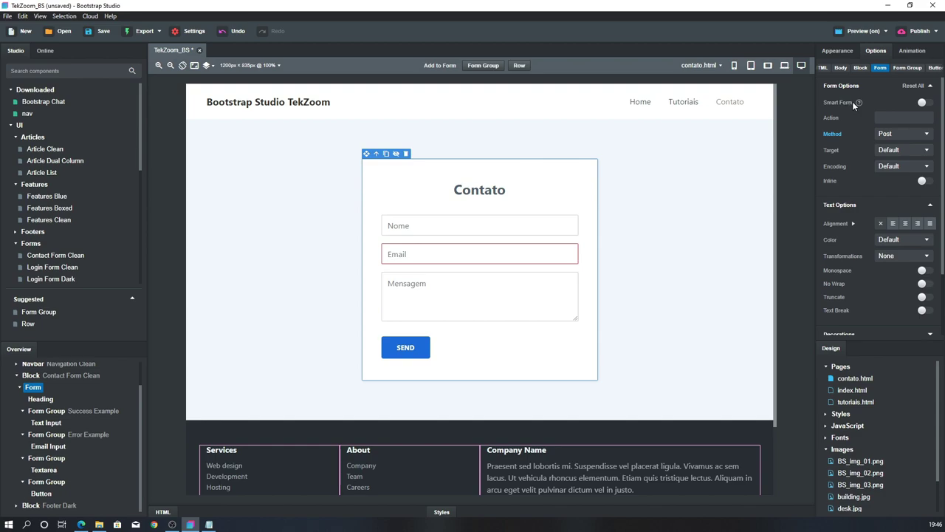
pyautogui.click(928, 103)
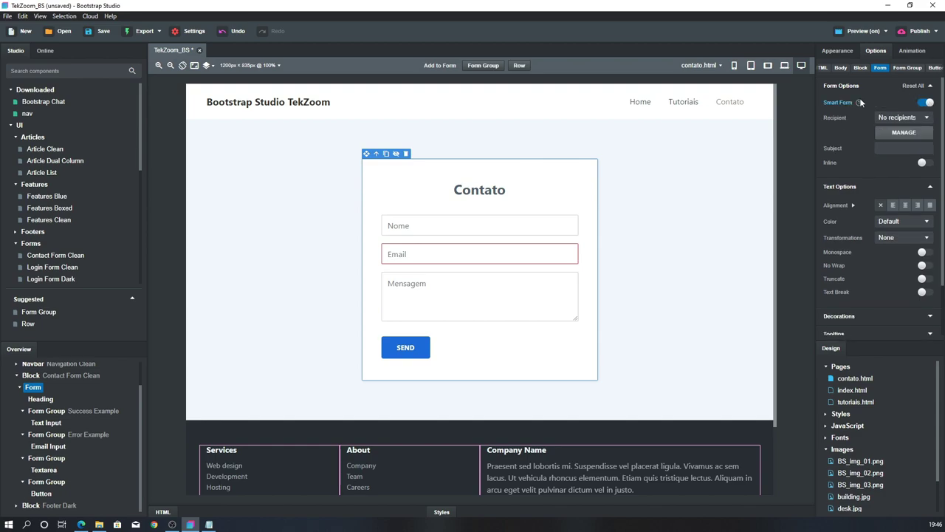
pyautogui.click(926, 118)
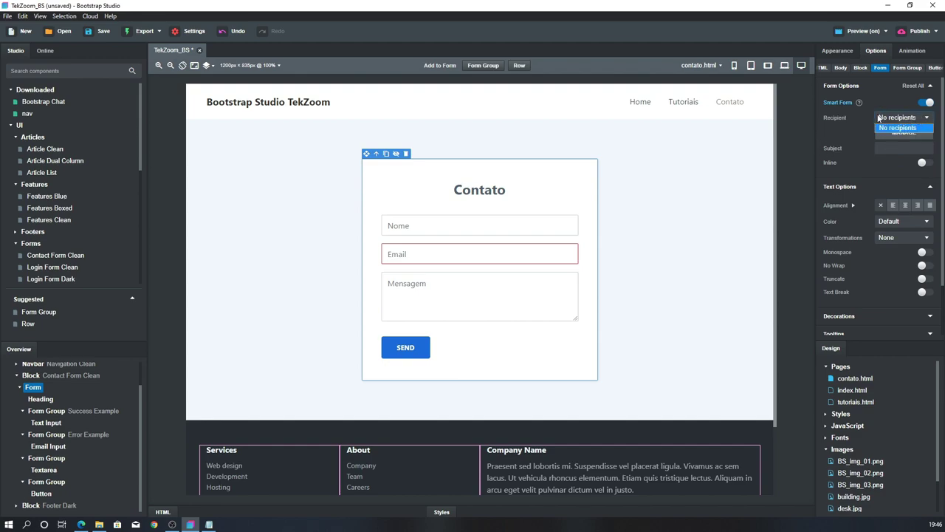
pyautogui.click(845, 120)
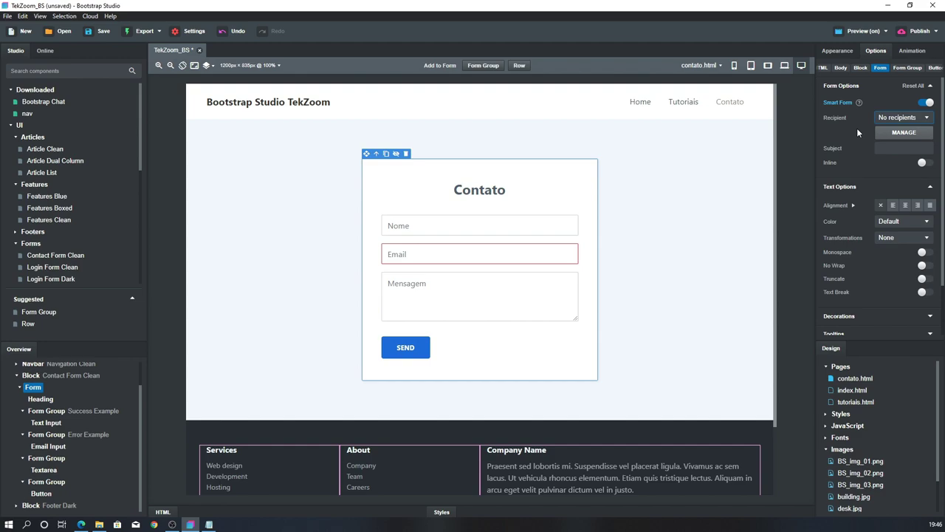
pyautogui.click(904, 133)
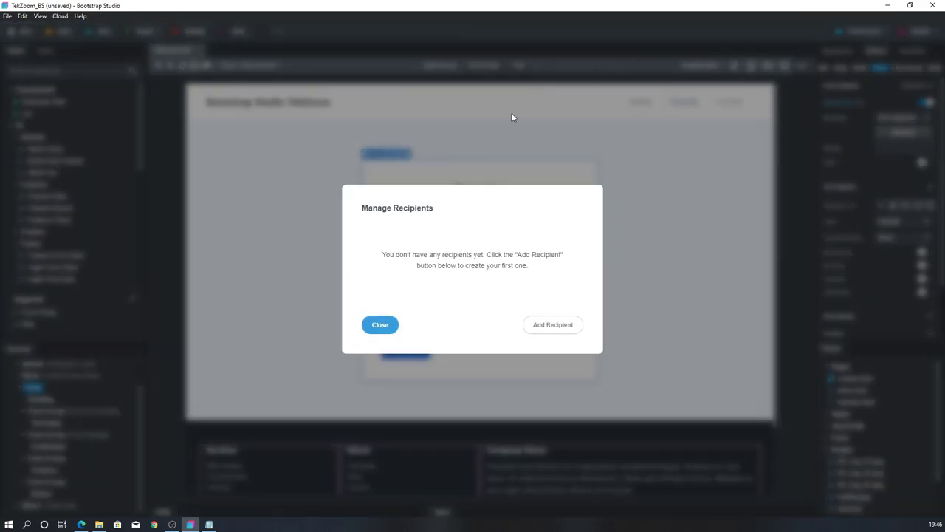
# Add the site's email address as a new recipient and create it to trigger verification
pyautogui.click(559, 326)
pyautogui.click(482, 251)
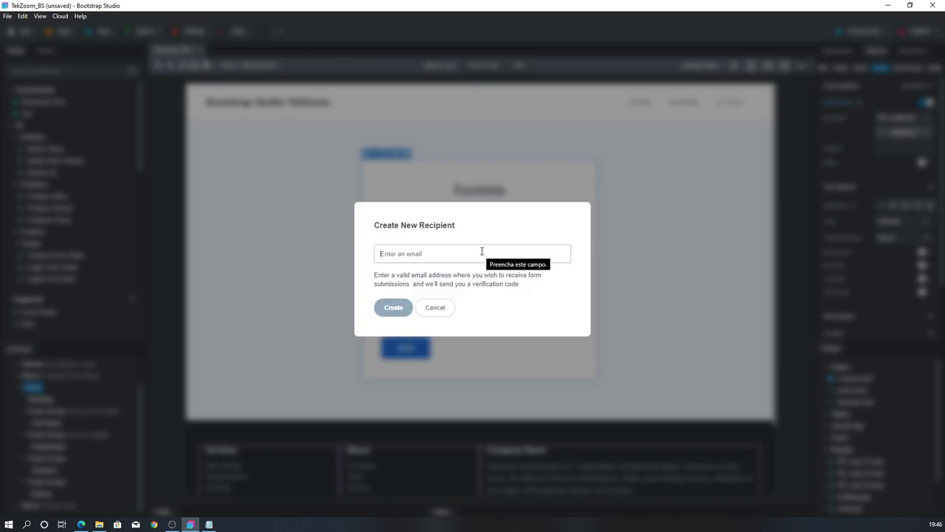
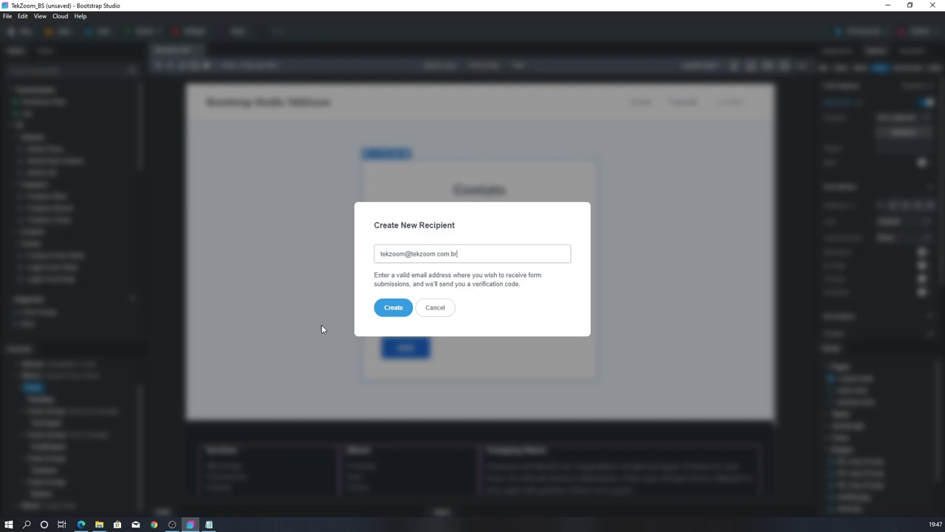
pyautogui.click(390, 308)
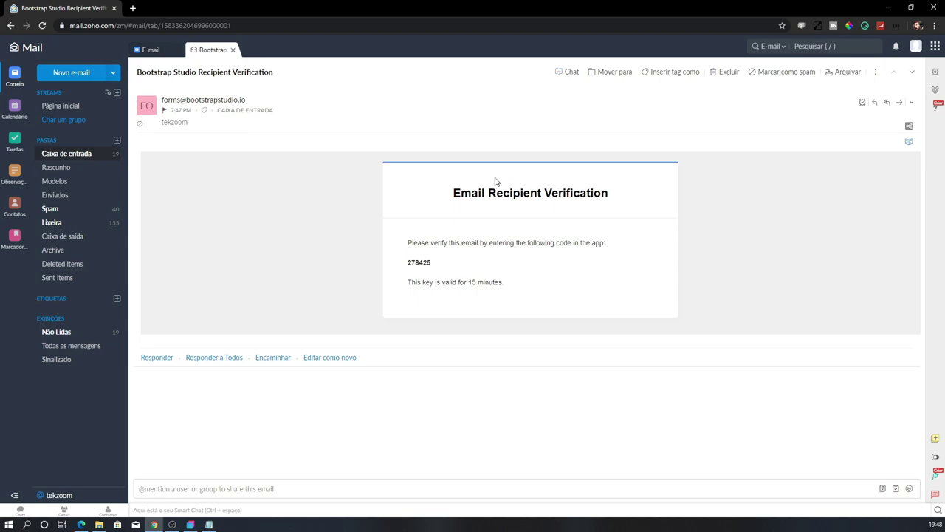
# Copy the verification code from Bootstrap Studio's Recipient Verification email, then return to Bootstrap Studio
pyautogui.doubleClick(420, 262)
pyautogui.hotkey('ctrl', 'c')
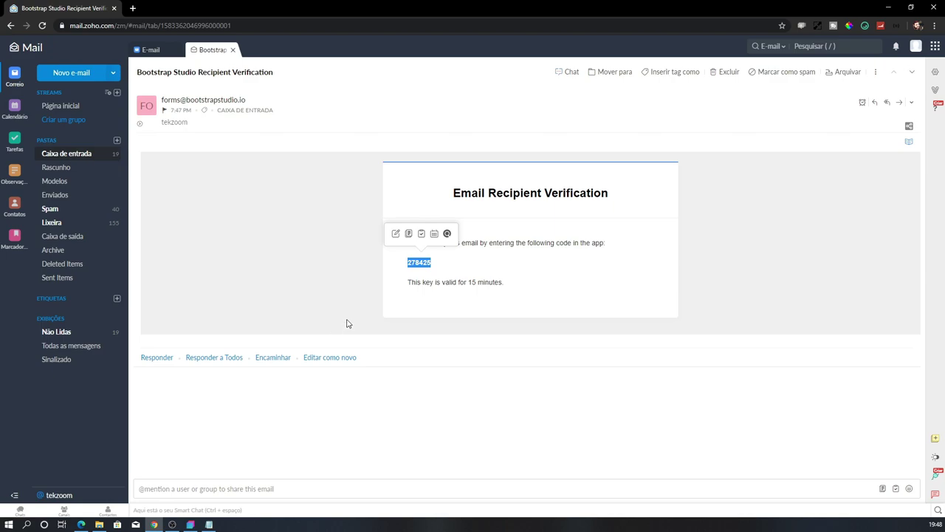
pyautogui.click(191, 524)
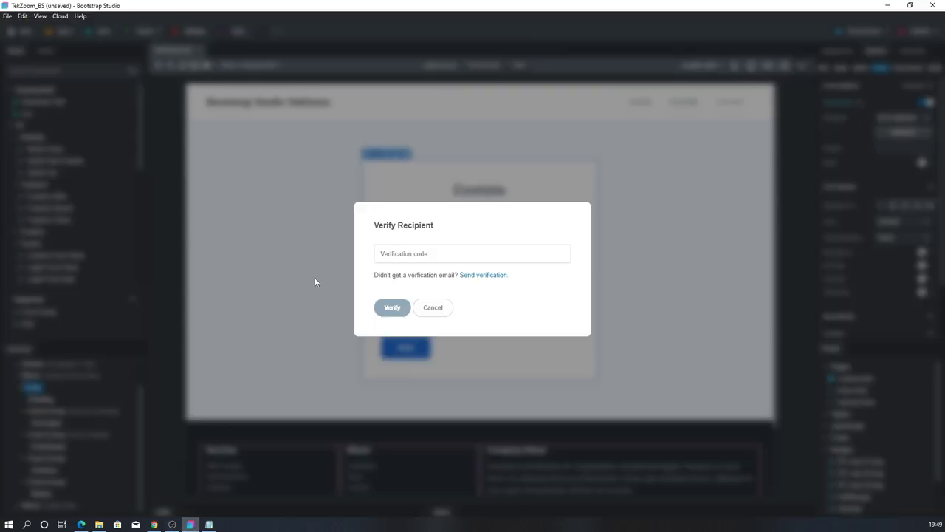
# Paste the verification code to verify the new recipient address, then close the recipient manager
pyautogui.hotkey('ctrl', 'v')
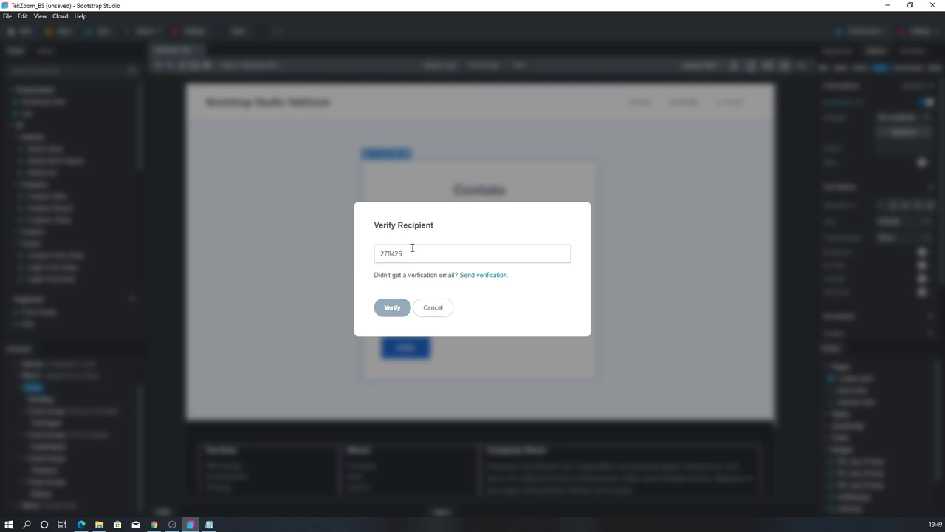
pyautogui.click(392, 309)
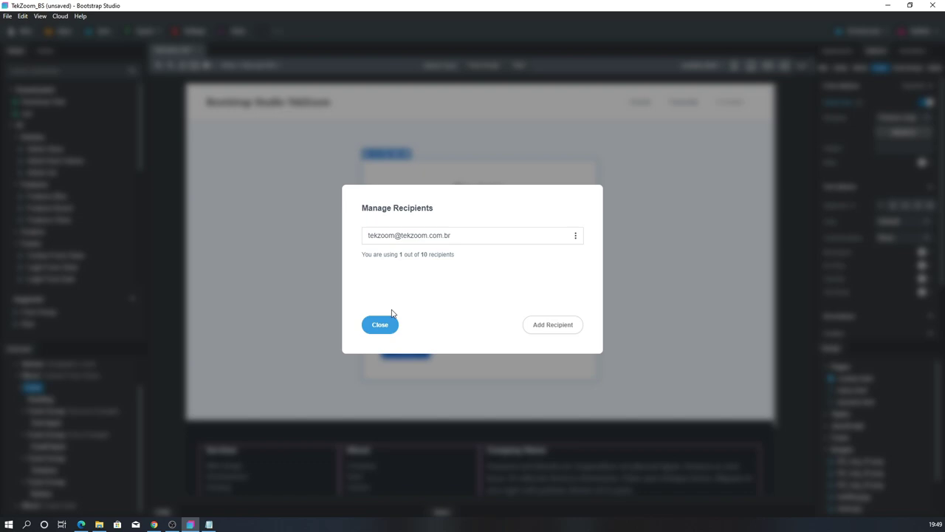
pyautogui.click(379, 325)
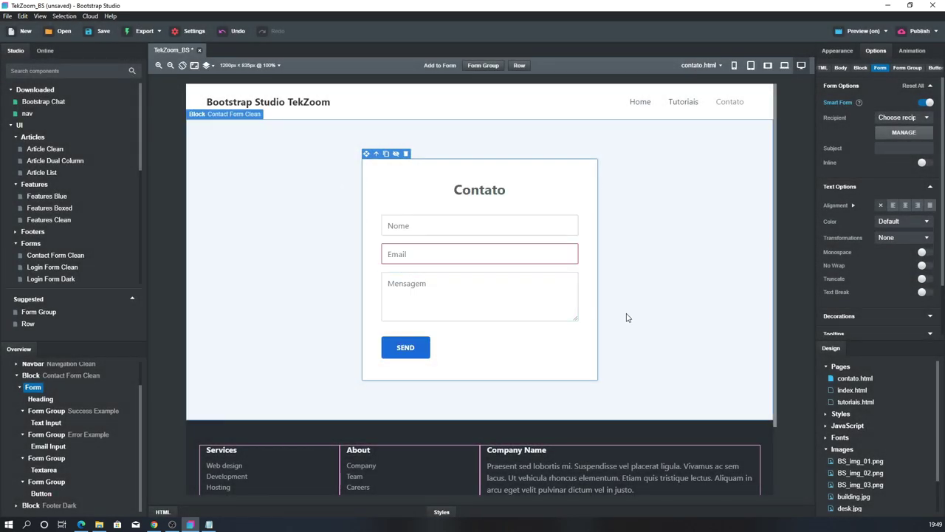
# Make the verified address the Contato Smart Form's recipient, save the project, and preview the site
pyautogui.click(894, 119)
pyautogui.click(889, 135)
pyautogui.hotkey('ctrl', 's')
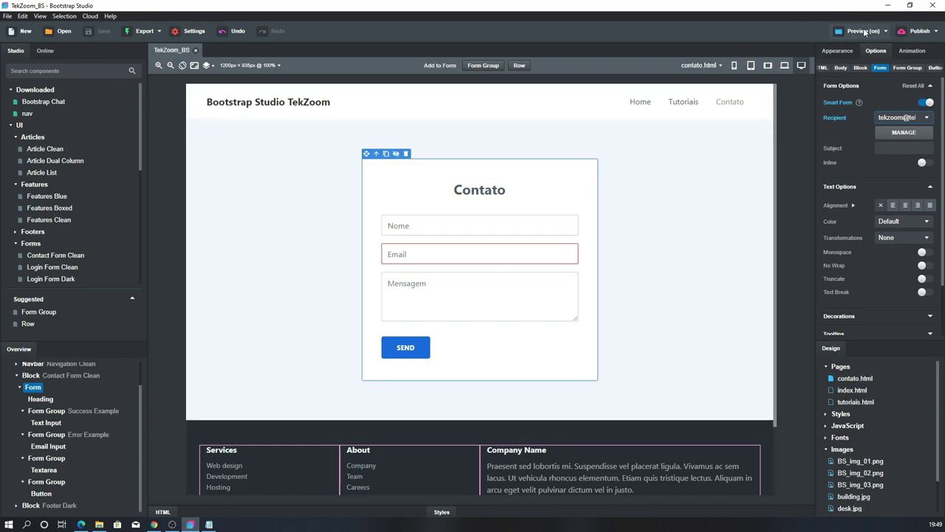
pyautogui.click(864, 31)
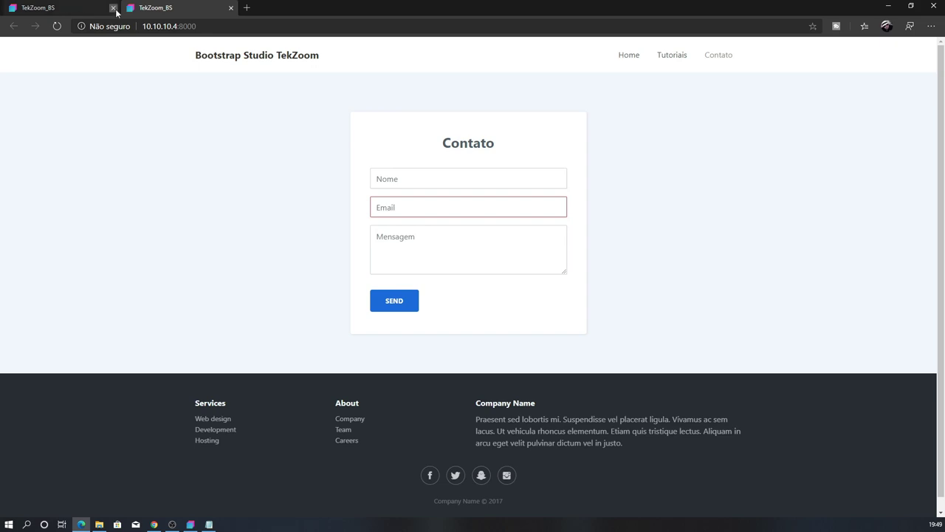
# Go to the preview's Contato page and try submitting the empty form
pyautogui.click(113, 8)
pyautogui.click(628, 56)
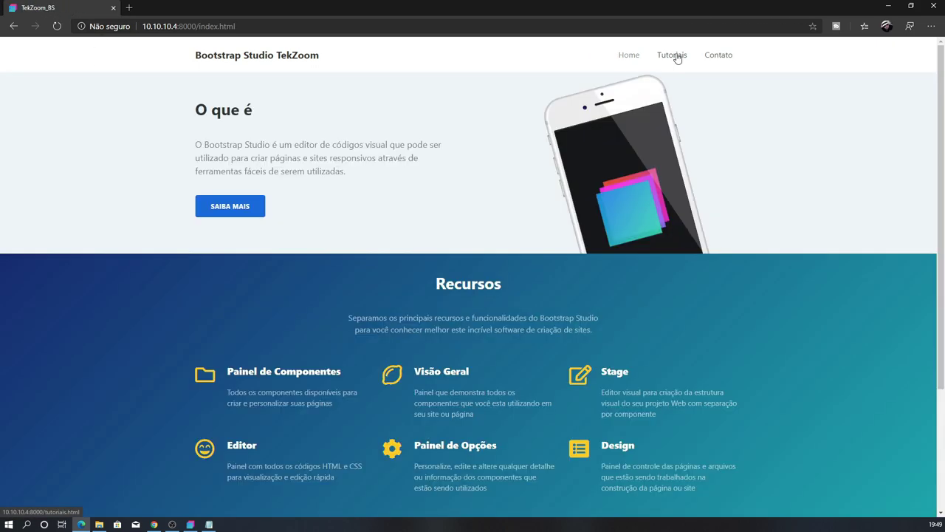
pyautogui.click(677, 58)
pyautogui.click(719, 58)
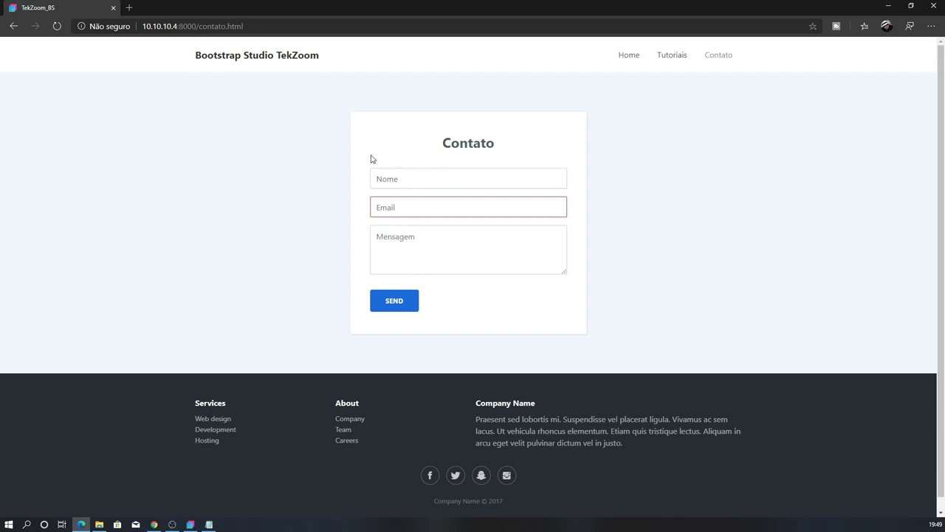
pyautogui.click(396, 303)
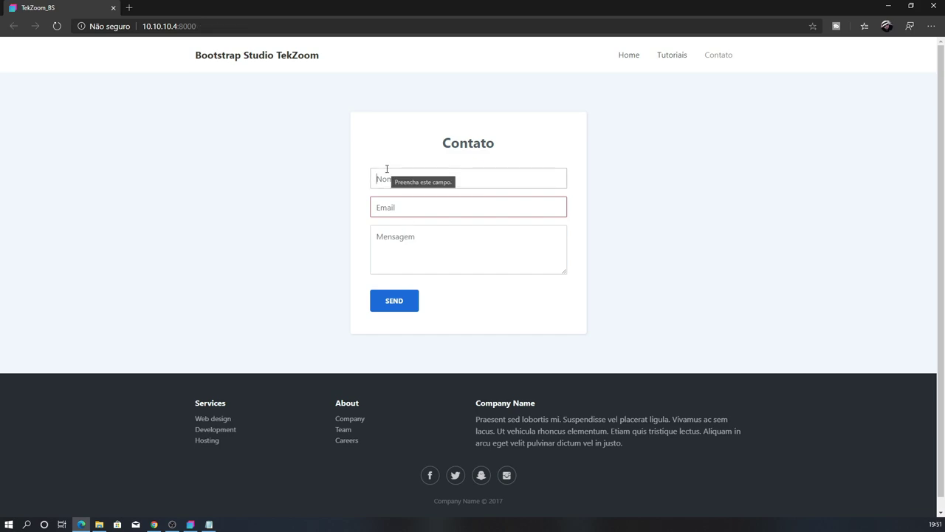
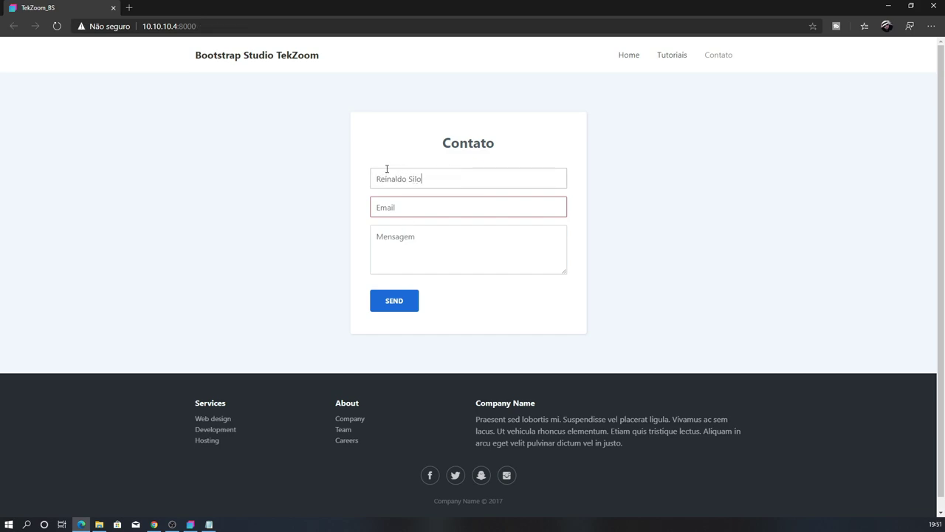
# Fill in a test name, the site email address and a message ending 'do video de BS'
pyautogui.press('Tab')
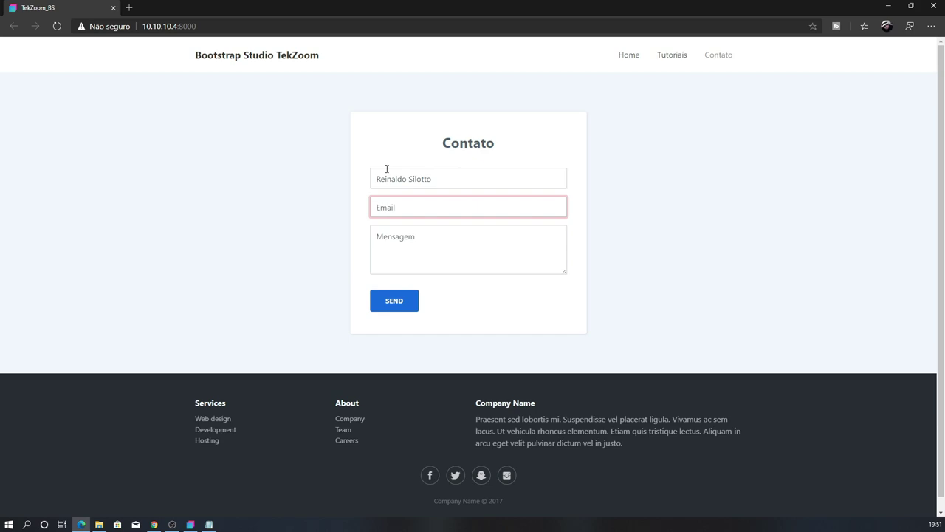
pyautogui.press('Tab')
pyautogui.write('Aqui vai a mensagem legal de testes')
pyautogui.write('do video de')
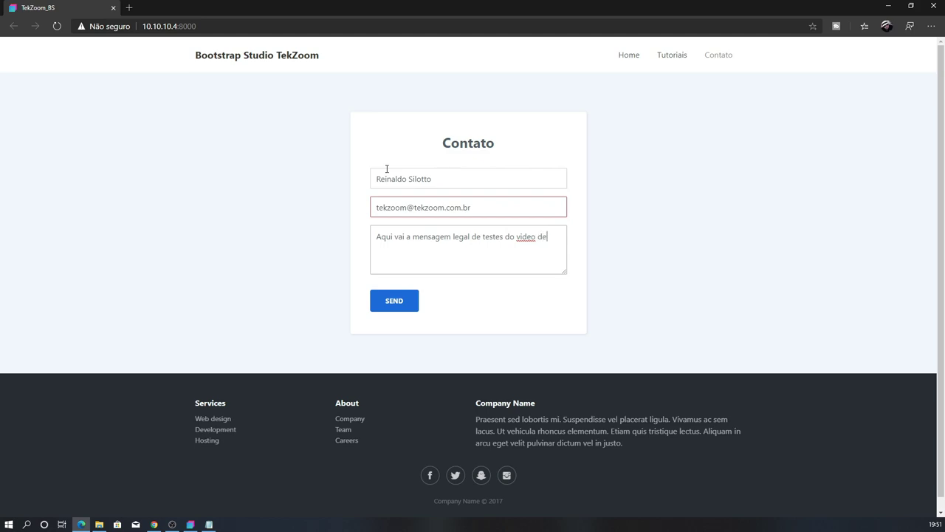
pyautogui.write(' BS')
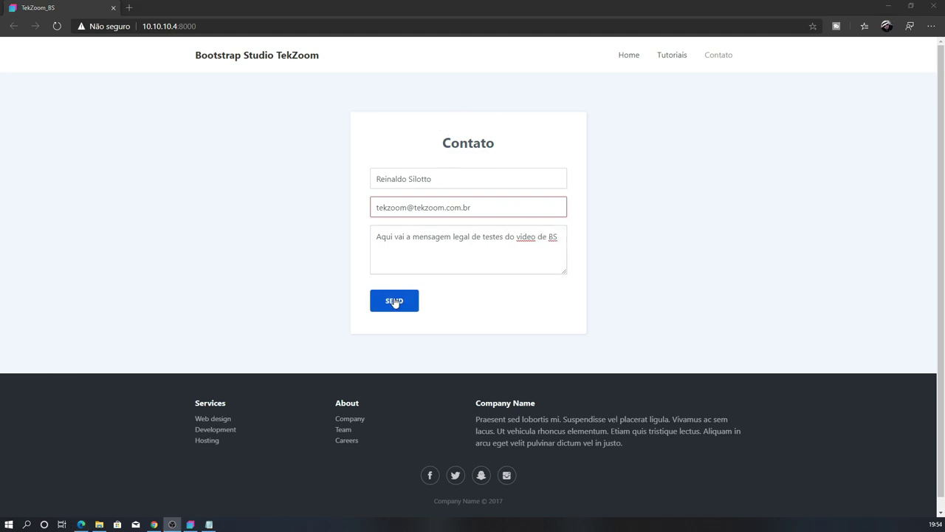
# Send the form, pass the reCAPTCHA check, and dismiss the Success confirmation
pyautogui.click(394, 302)
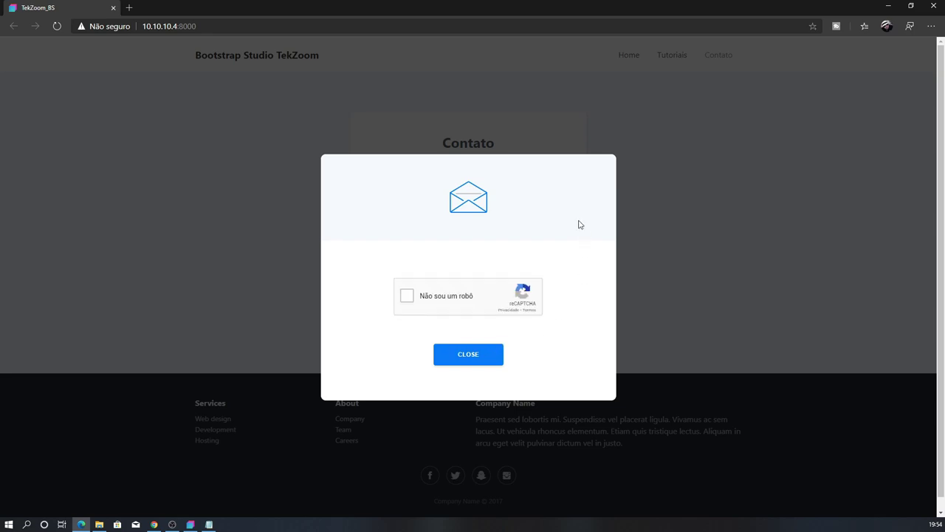
pyautogui.click(443, 297)
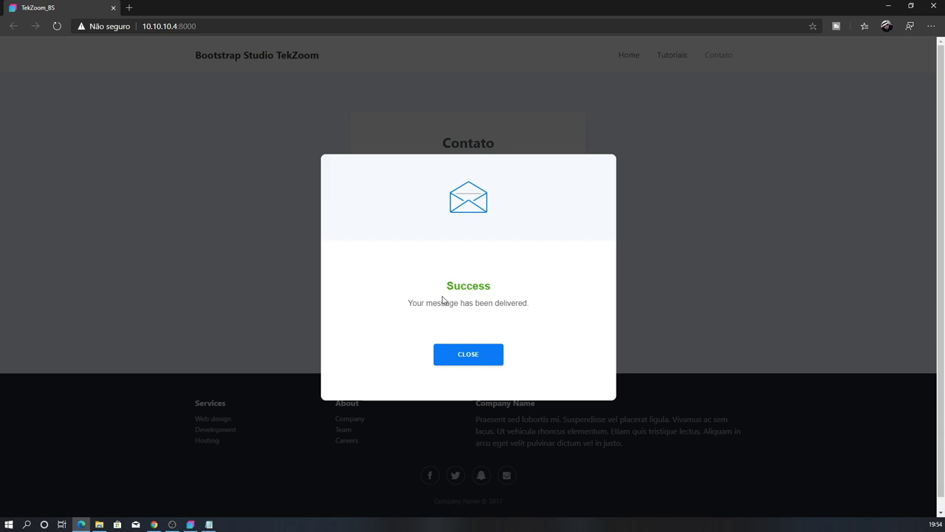
pyautogui.click(491, 360)
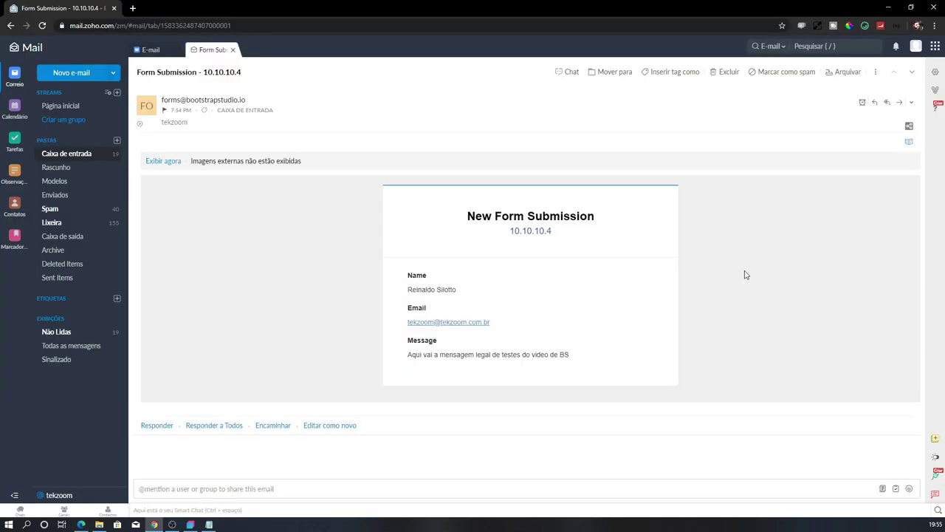
# Show the Form Submission email's images and check the submitted name, email and message, then return to Bootstrap Studio
pyautogui.click(161, 162)
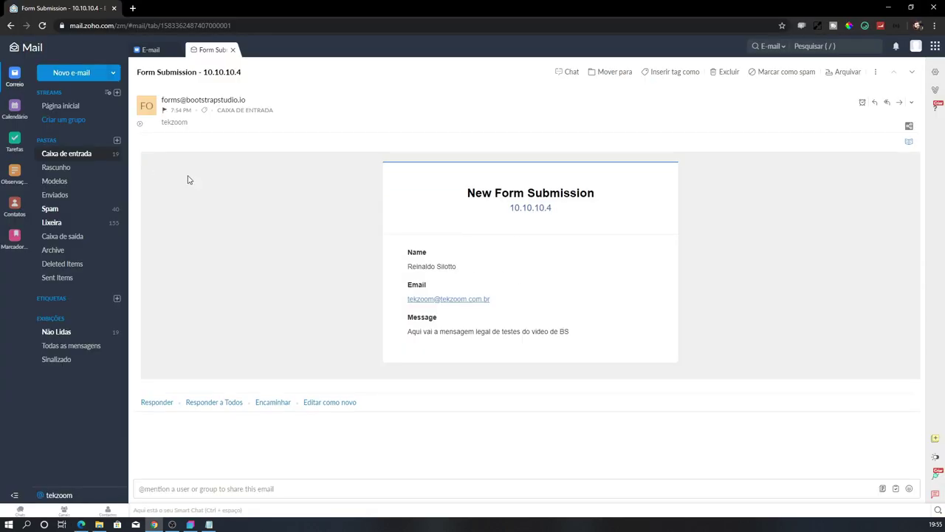
pyautogui.moveTo(413, 257); pyautogui.dragTo(481, 332)
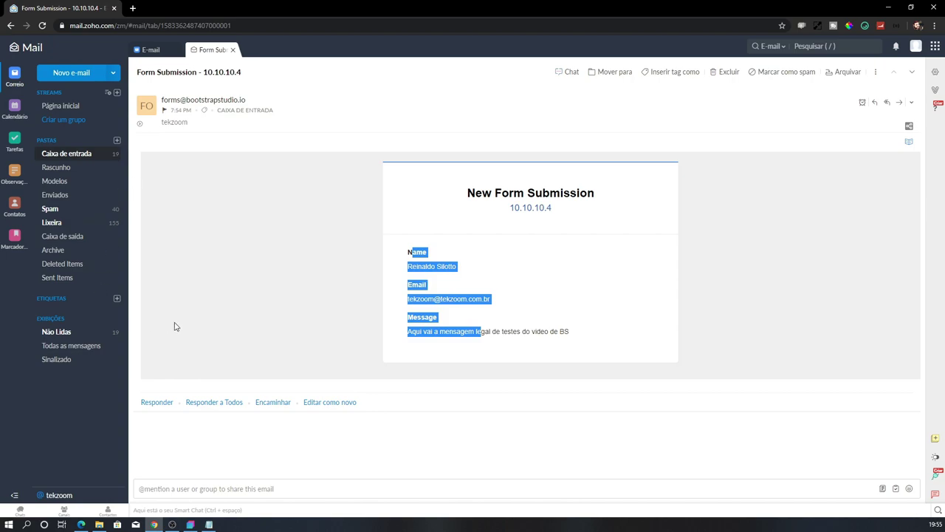
pyautogui.click(190, 524)
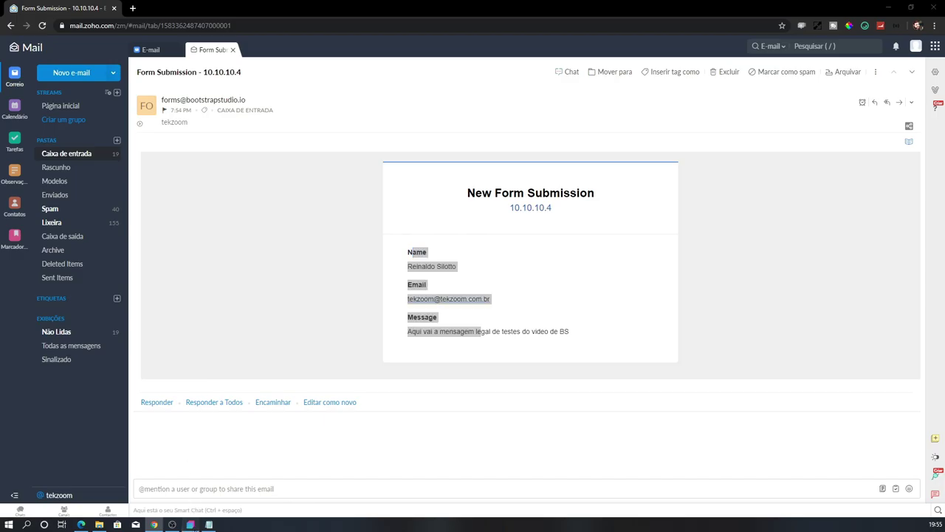
pyautogui.scroll(5, 908, 81)
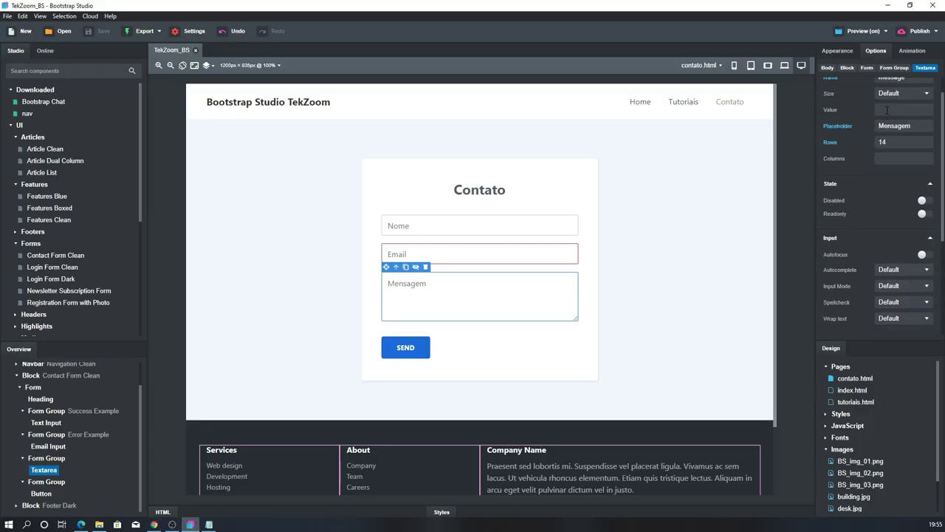
# Set the Contato form's email subject to 'Teste TekZoom' and preview the site
pyautogui.click(631, 171)
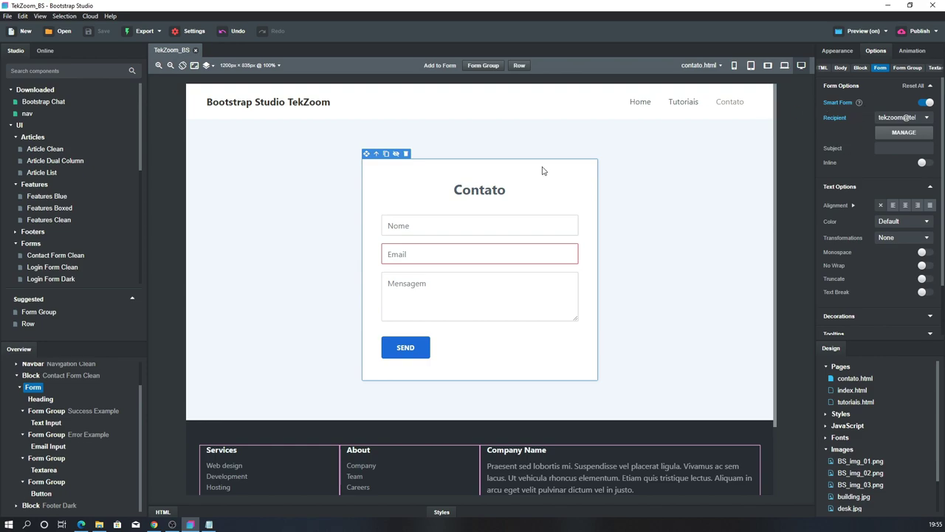
pyautogui.click(896, 149)
pyautogui.write('Teste TekZoom')
pyautogui.click(758, 222)
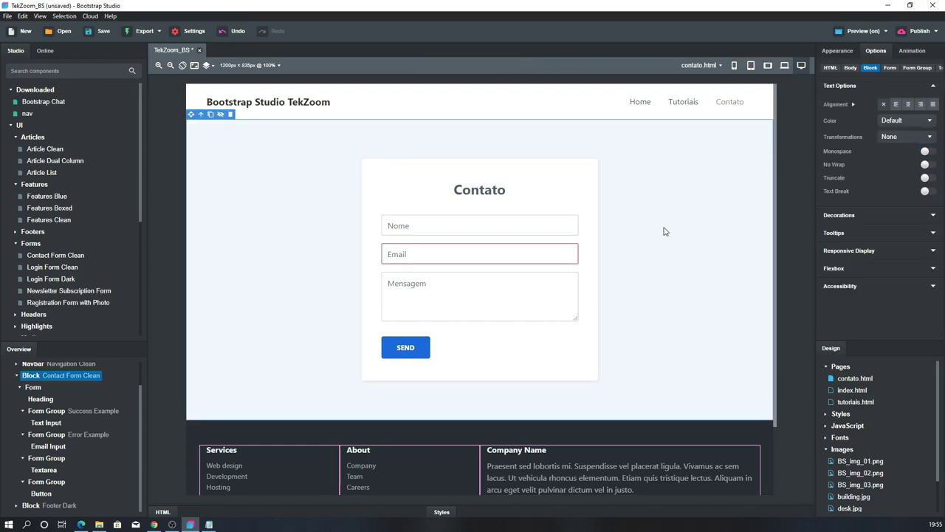
pyautogui.click(845, 32)
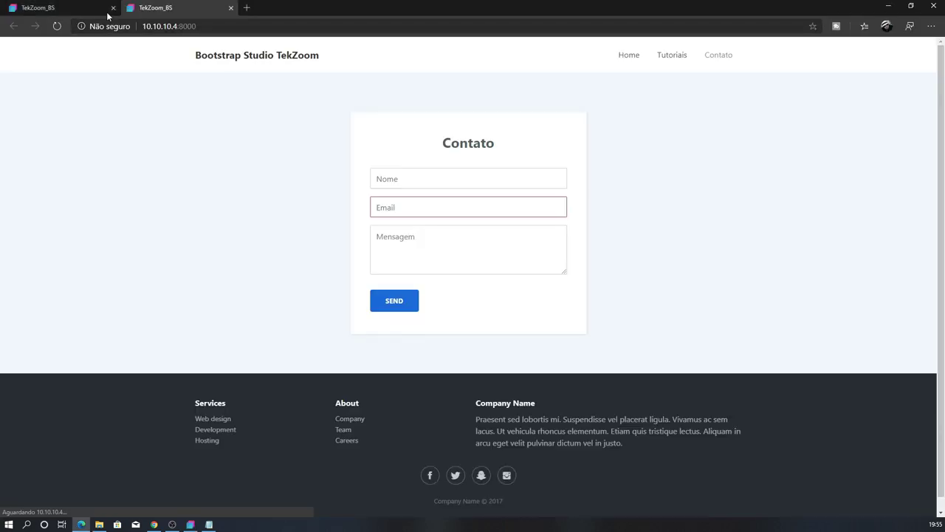
# Fill the form with a test name, the site email and the message 'Aqui vai outra mensagem bem legal…'
pyautogui.click(438, 175)
pyautogui.press('Tab')
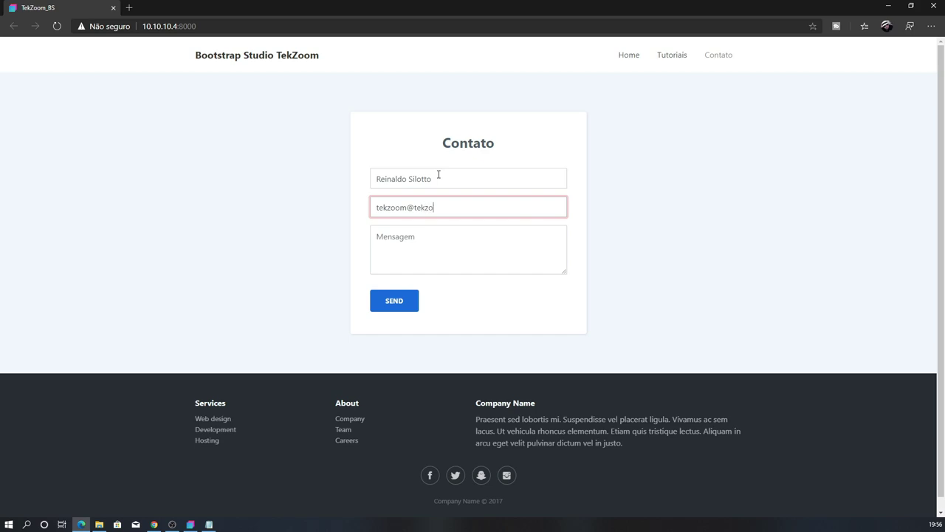
pyautogui.press('Tab')
pyautogui.write('Aqui vai outra')
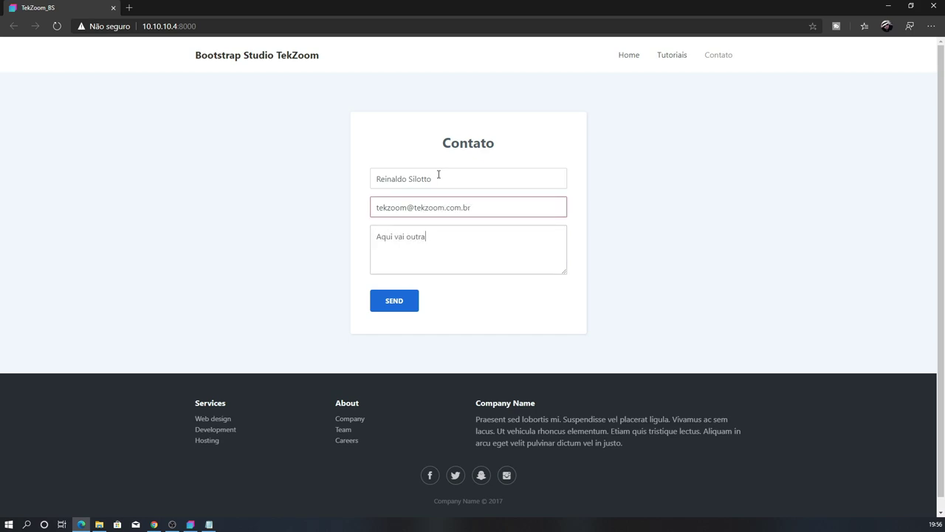
pyautogui.write(' mensagem bem legal e bem batura')
pyautogui.press('BackSpace')
pyautogui.press('BackSpace')
pyautogui.write('ta')
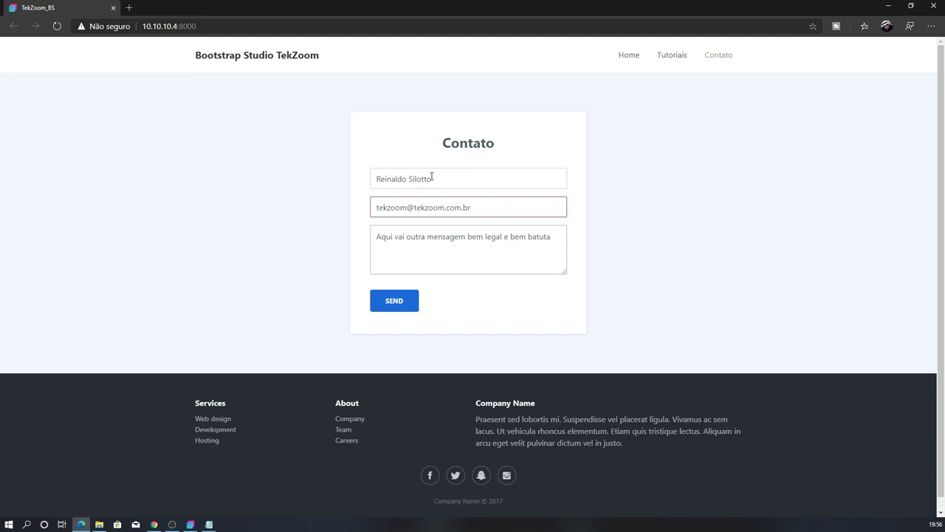
# Send the second message, close the success confirmation, and switch to the mail window
pyautogui.click(411, 302)
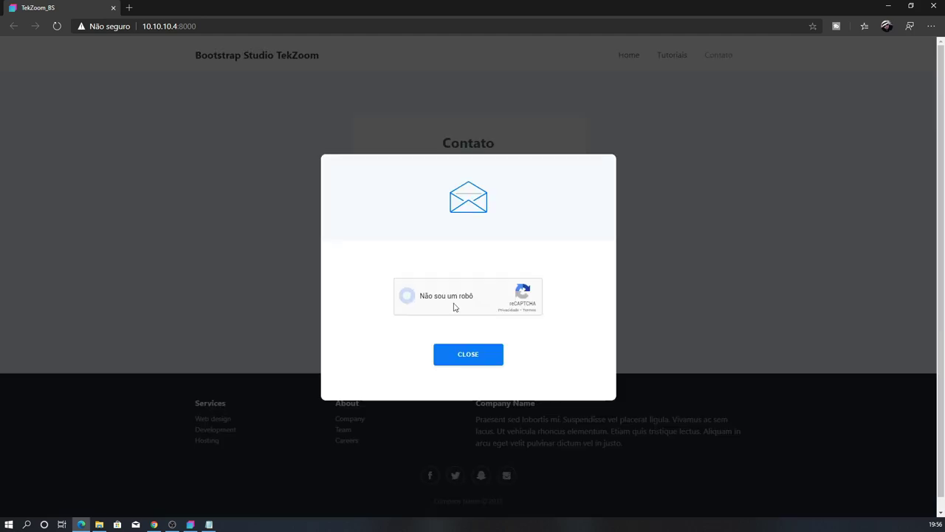
pyautogui.click(465, 358)
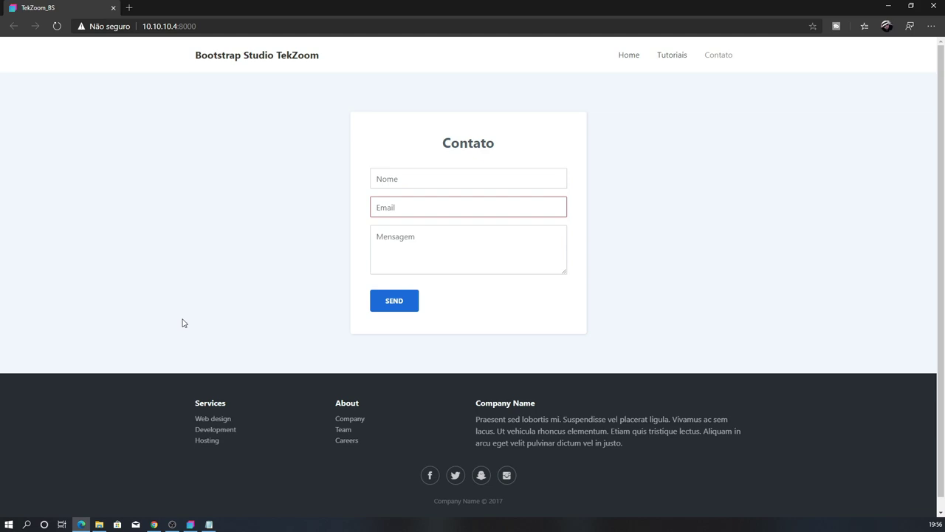
pyautogui.hotkey('alt', 'Tab')
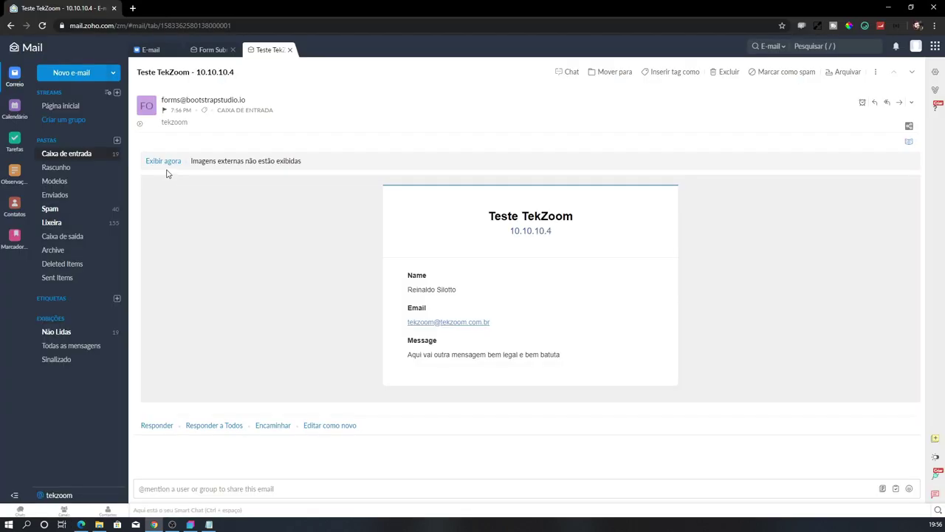
# Show the new email's images and select its subject 'Teste TekZoom - 10.10.10.4'
pyautogui.click(165, 159)
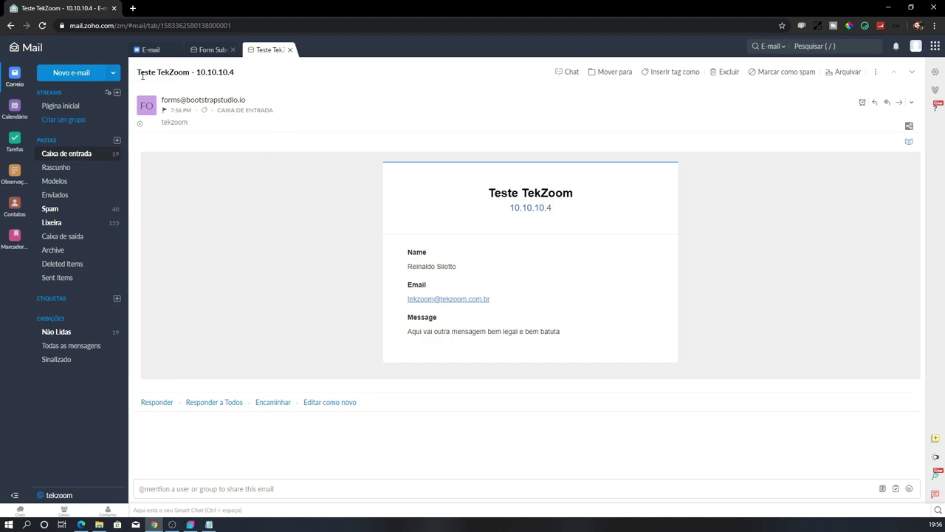
pyautogui.moveTo(137, 72); pyautogui.dragTo(236, 71)
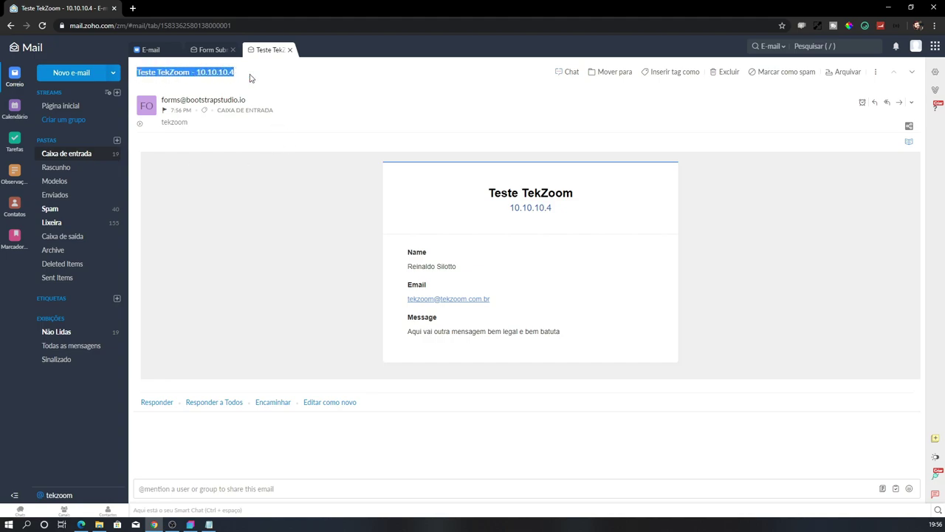
pyautogui.click(209, 71)
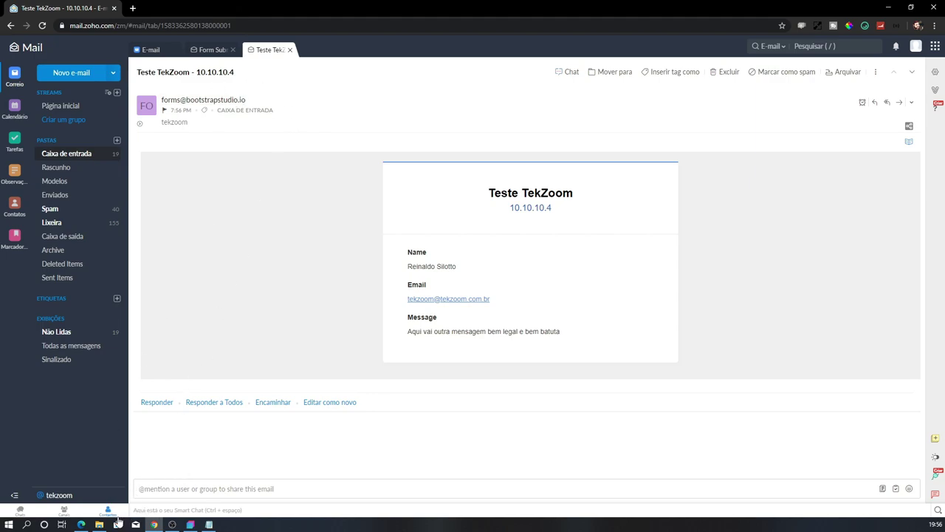
# Check the submitted name and email in the Teste TekZoom email, then return to Bootstrap Studio
pyautogui.click(81, 524)
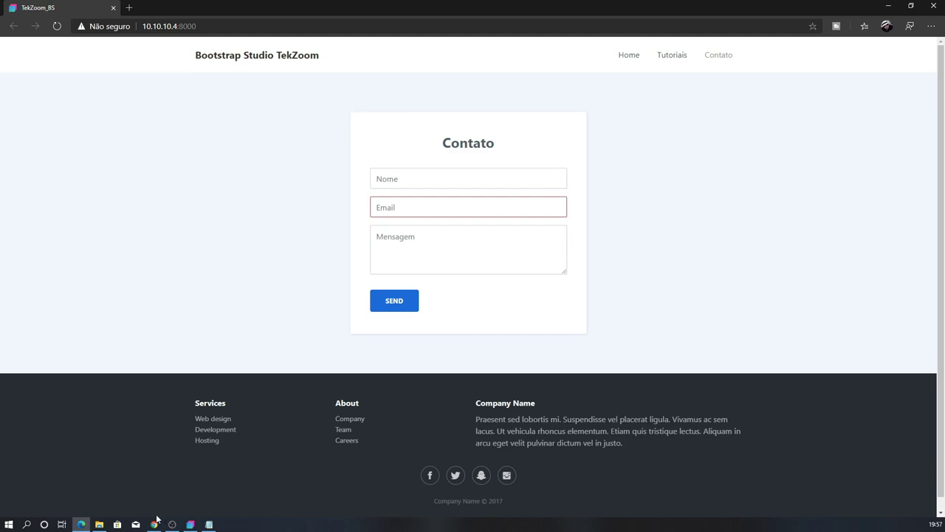
pyautogui.click(155, 523)
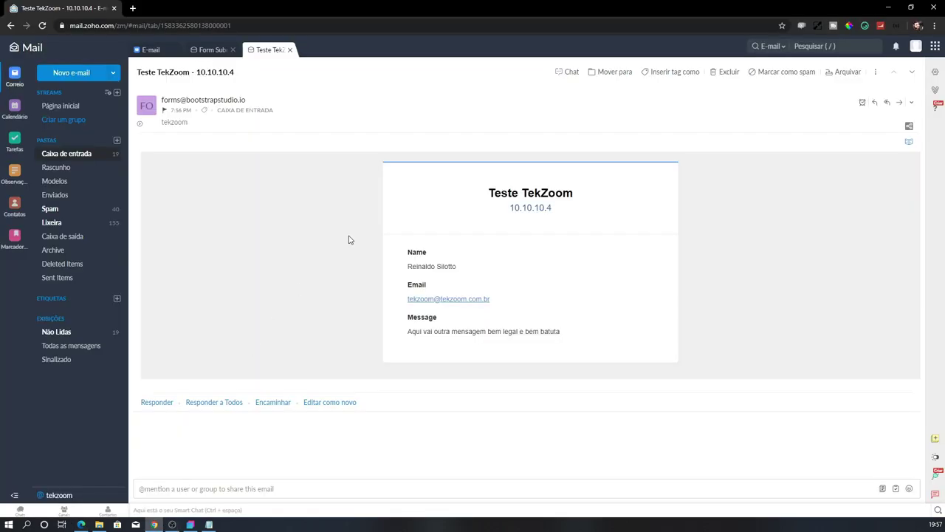
pyautogui.moveTo(412, 259); pyautogui.dragTo(481, 281)
pyautogui.click(584, 313)
pyautogui.click(190, 524)
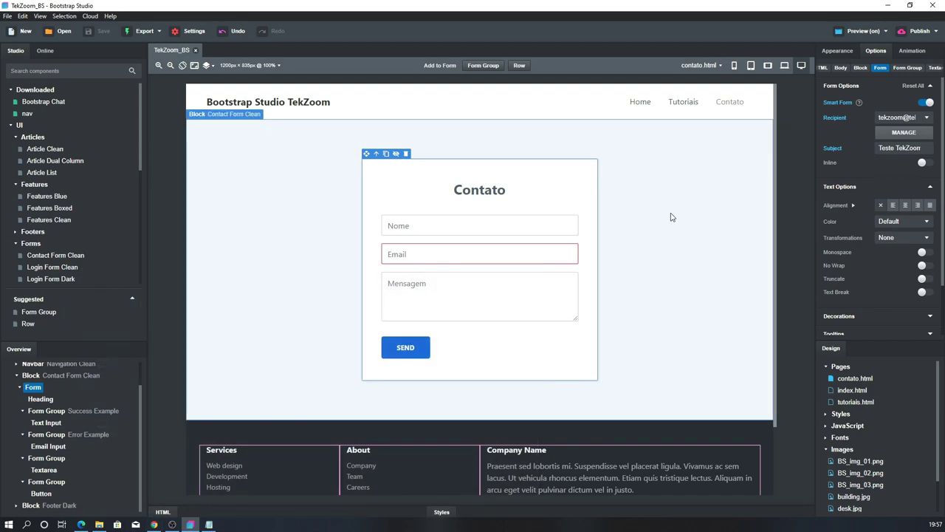